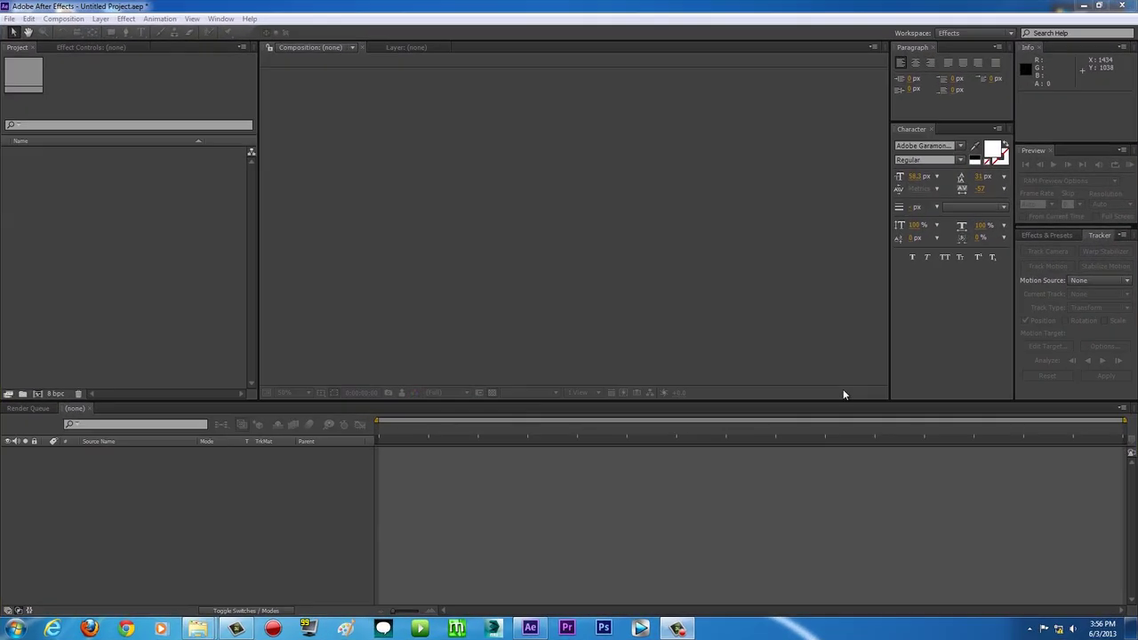
Step: Drag MVI_7773.MOV from the LUKE footage folder into the Project panel
mouse_move(197, 628)
click(267, 562)
drag(684, 279, 162, 289)
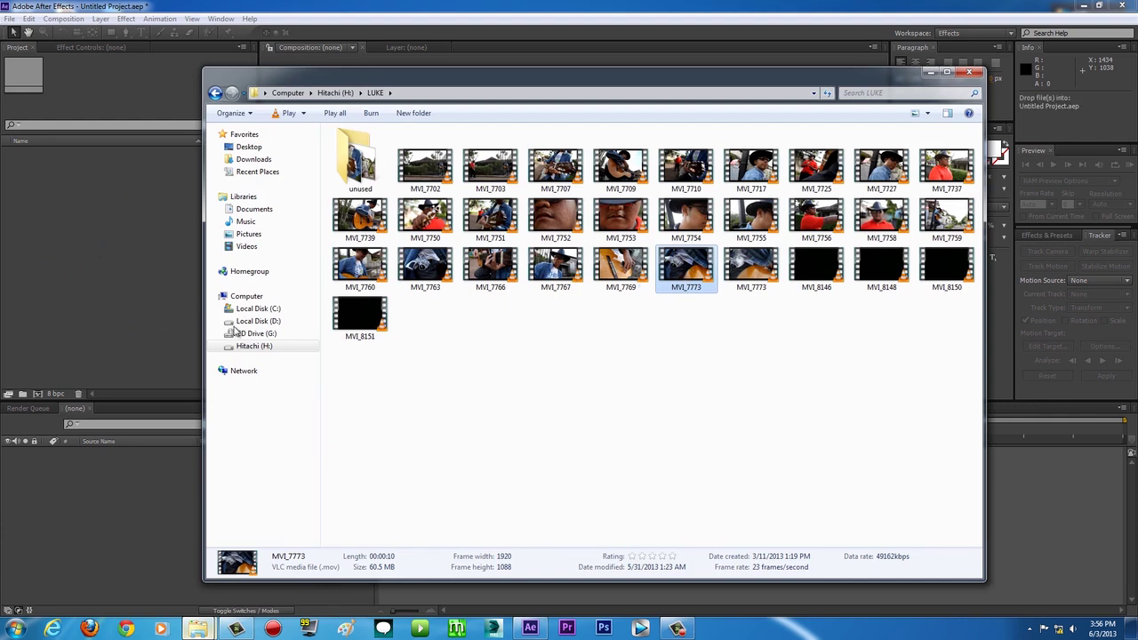
drag(235, 331, 202, 312)
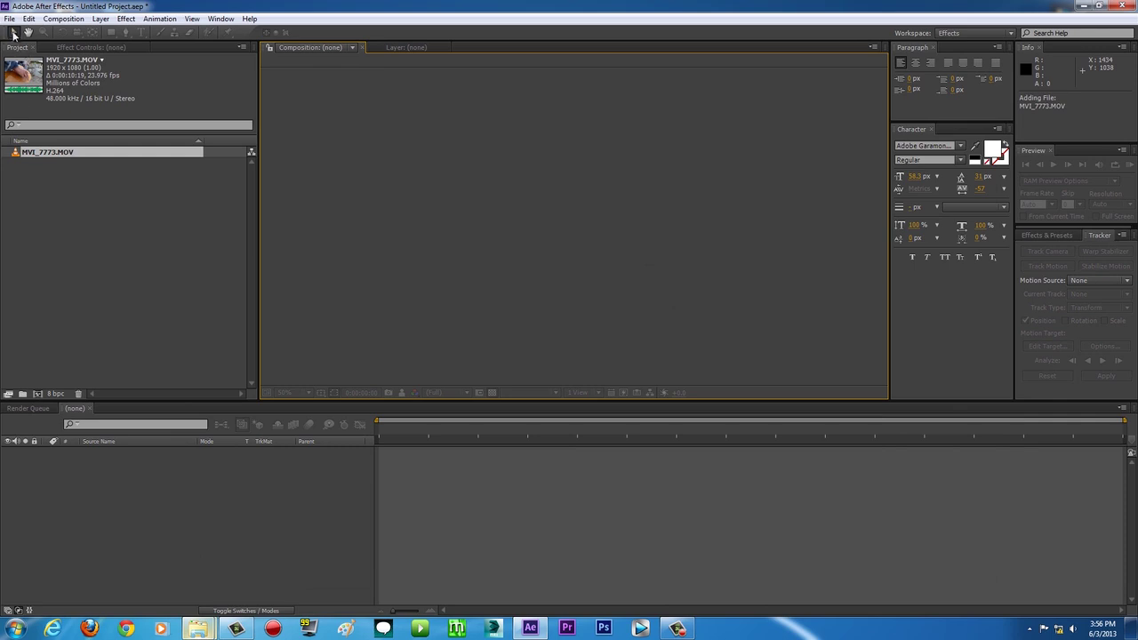
Step: Open and cancel the Import File dialog, then make a composition from MVI_7773
click(9, 19)
mouse_move(71, 173)
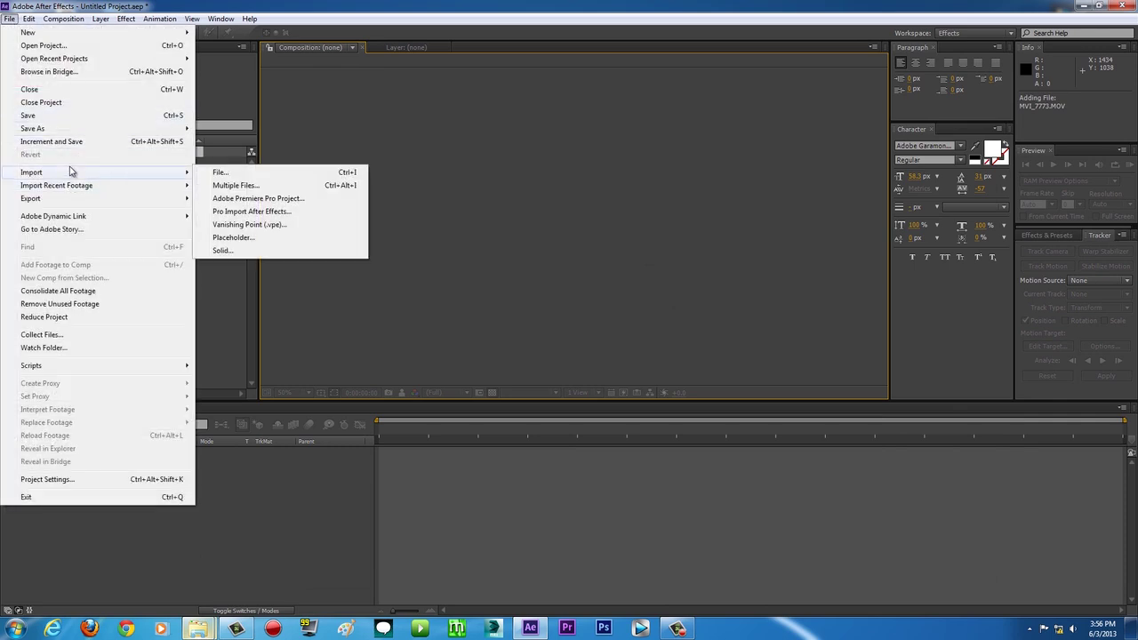
click(231, 297)
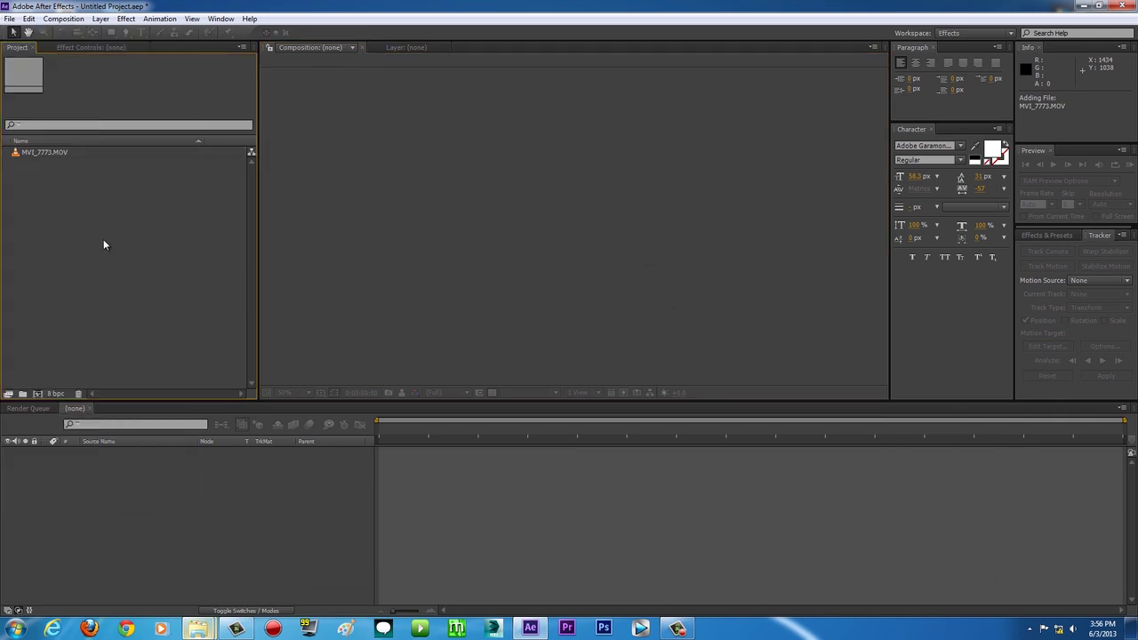
double_click(98, 251)
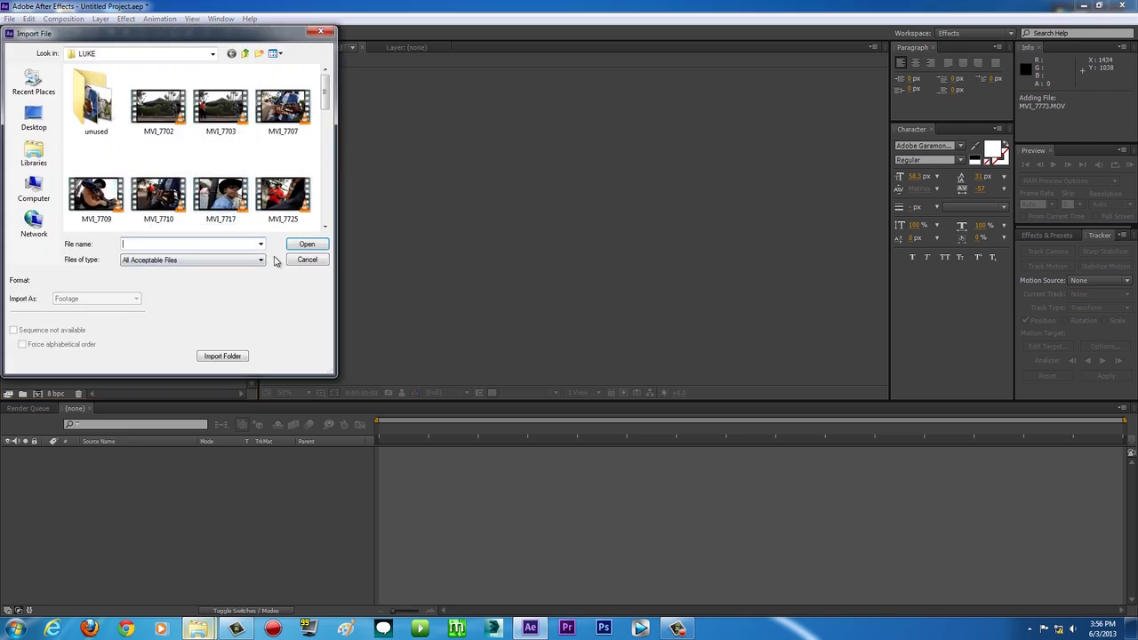
click(304, 260)
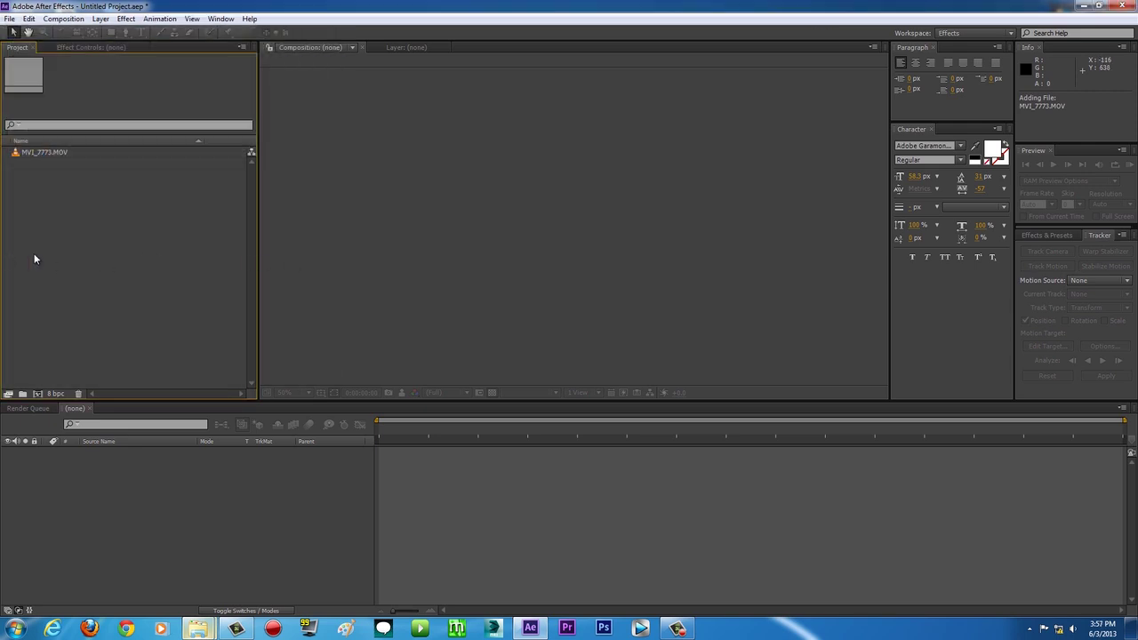
drag(46, 155, 39, 397)
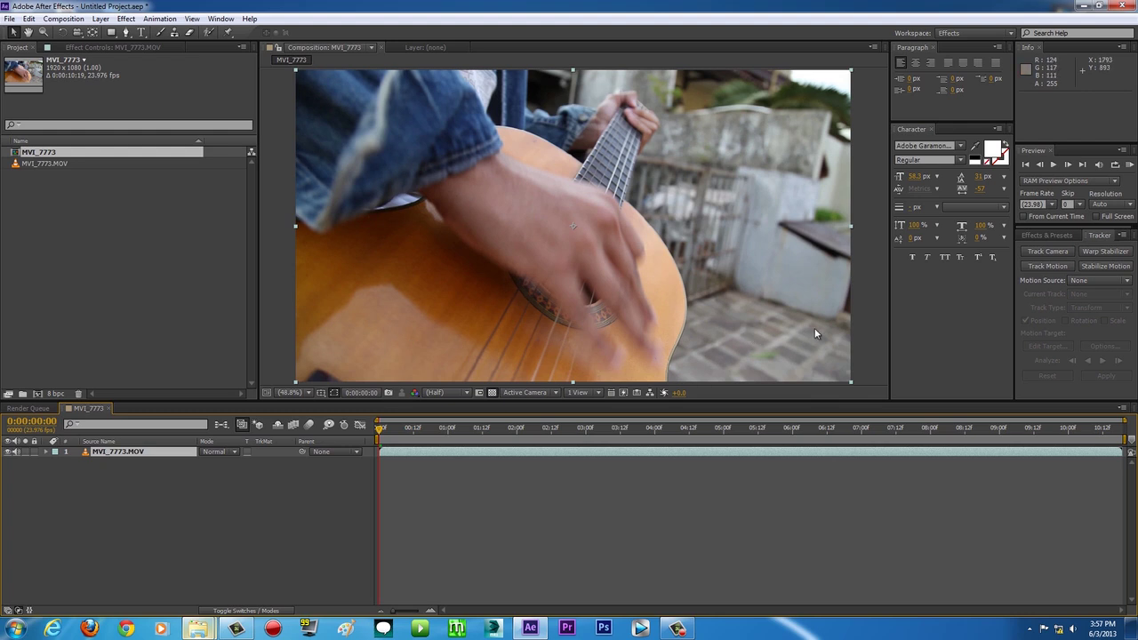
Step: Preview the MVI_7773 comp and scrub the playhead to the revolver shot near 0:00:04:17
click(1129, 167)
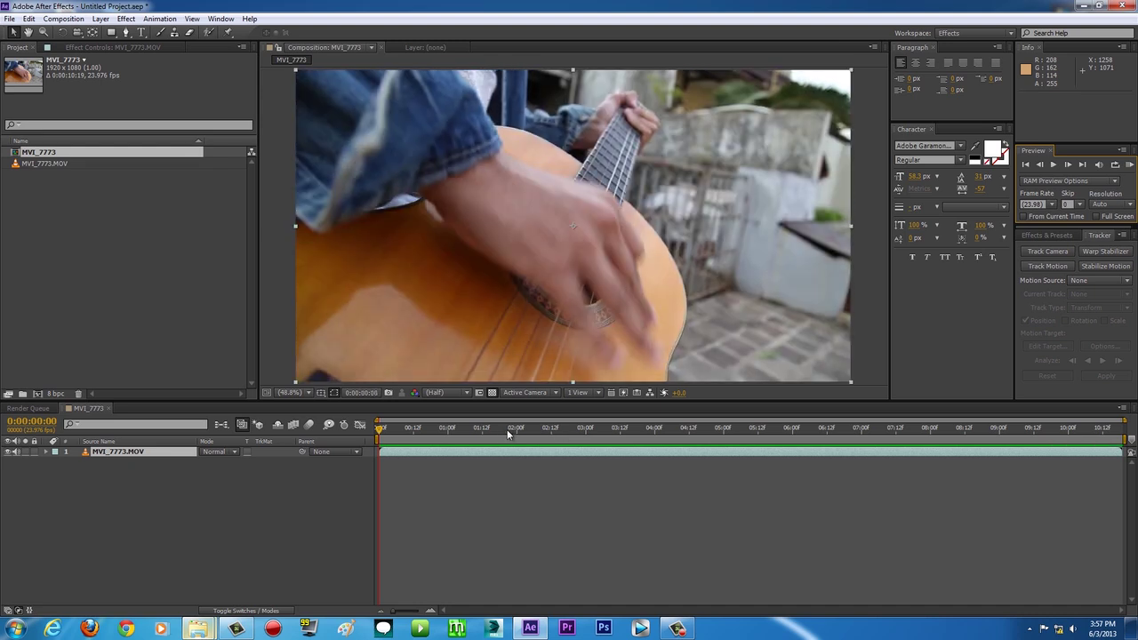
drag(468, 428, 644, 432)
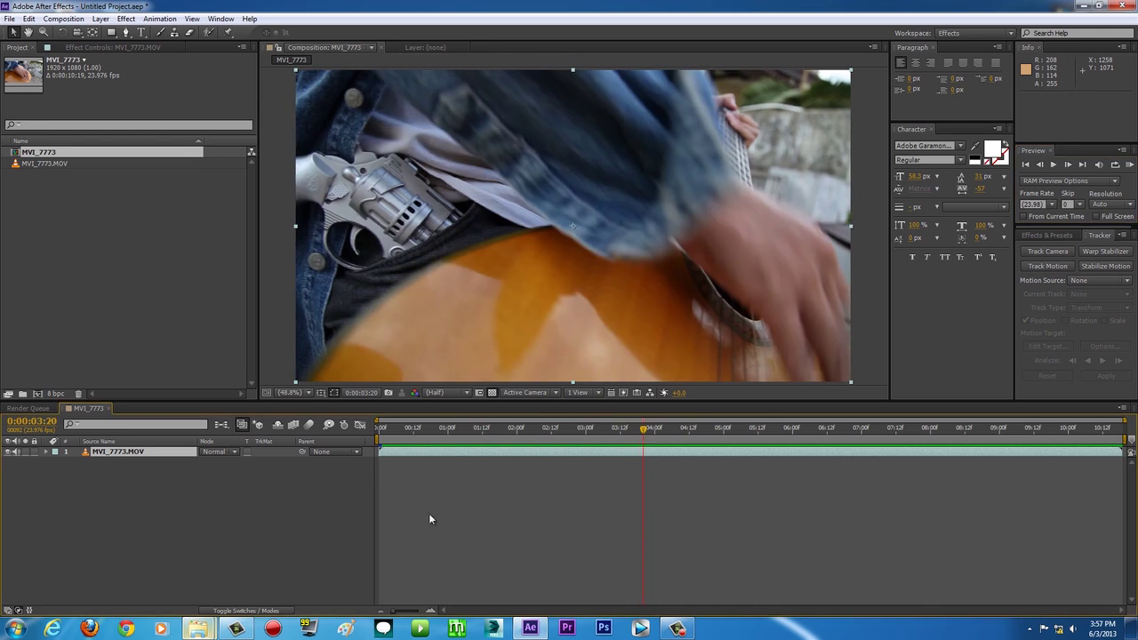
drag(410, 432, 703, 441)
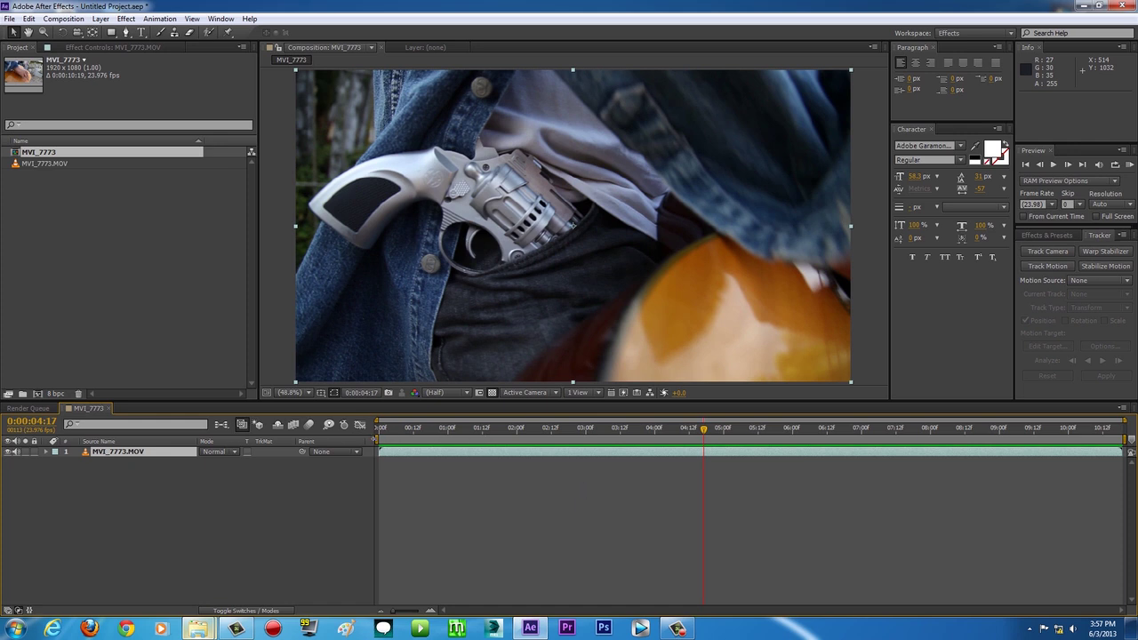
mouse_move(379, 439)
mouse_down()
mouse_move(703, 439)
mouse_move(322, 433)
mouse_up()
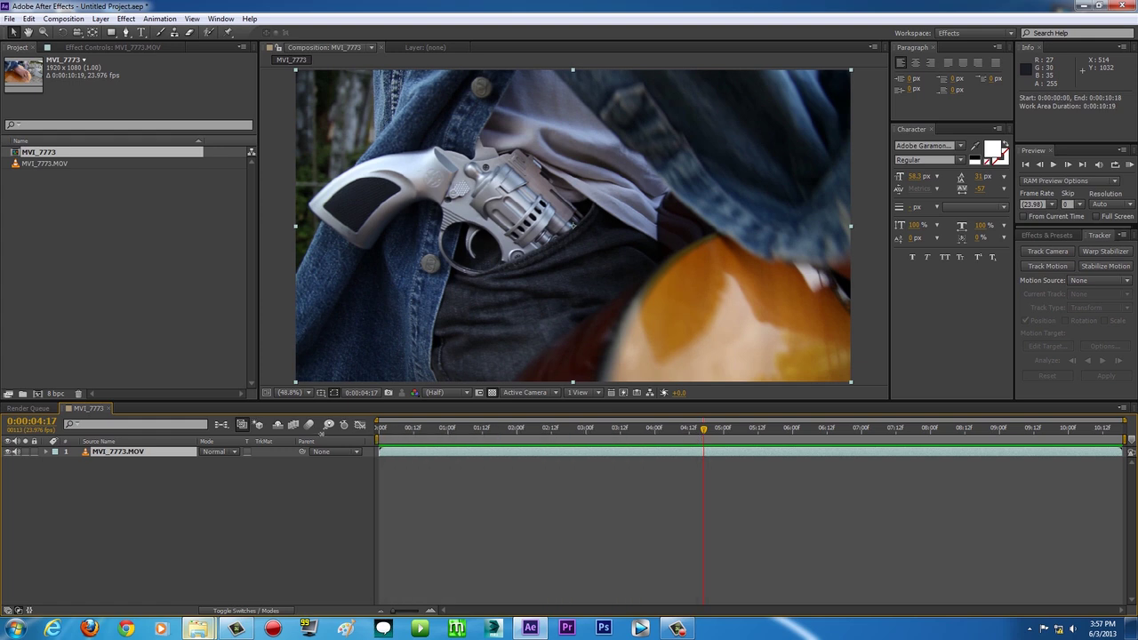
Step: Start the work area at the revolver shot, 0:00:04:17, and preview it
drag(704, 432, 704, 433)
key(b)
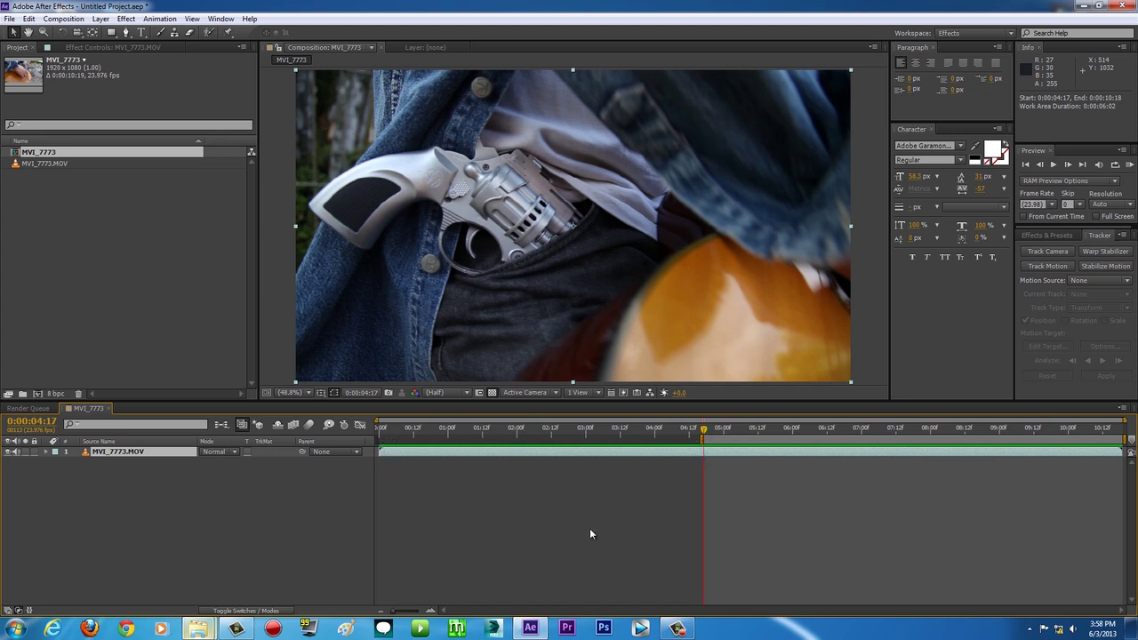
key(space)
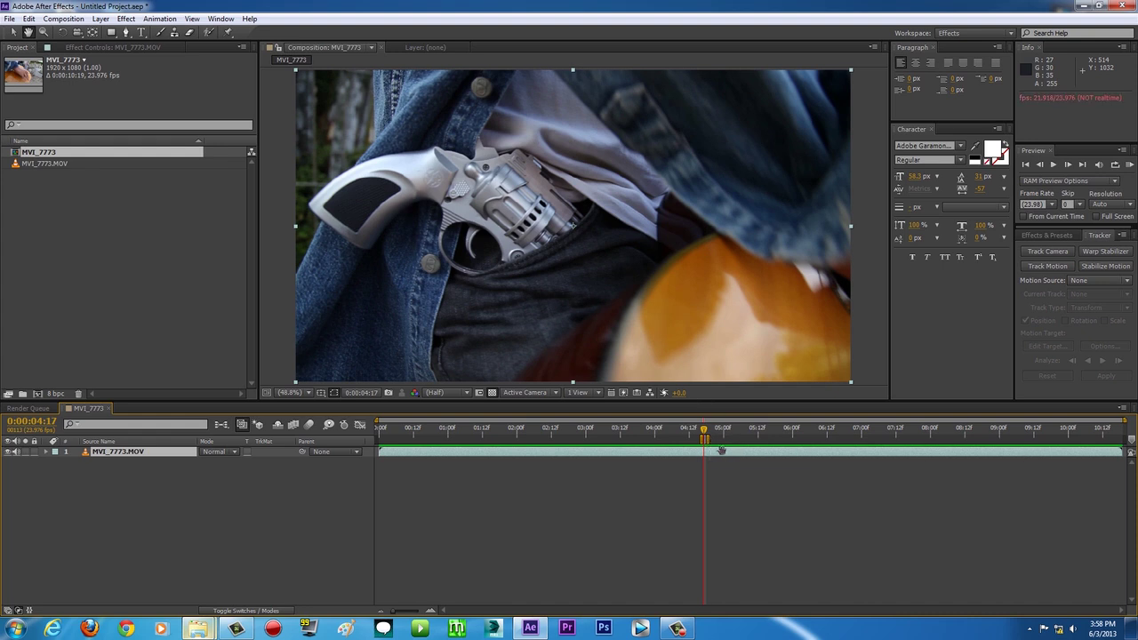
drag(707, 438, 1132, 452)
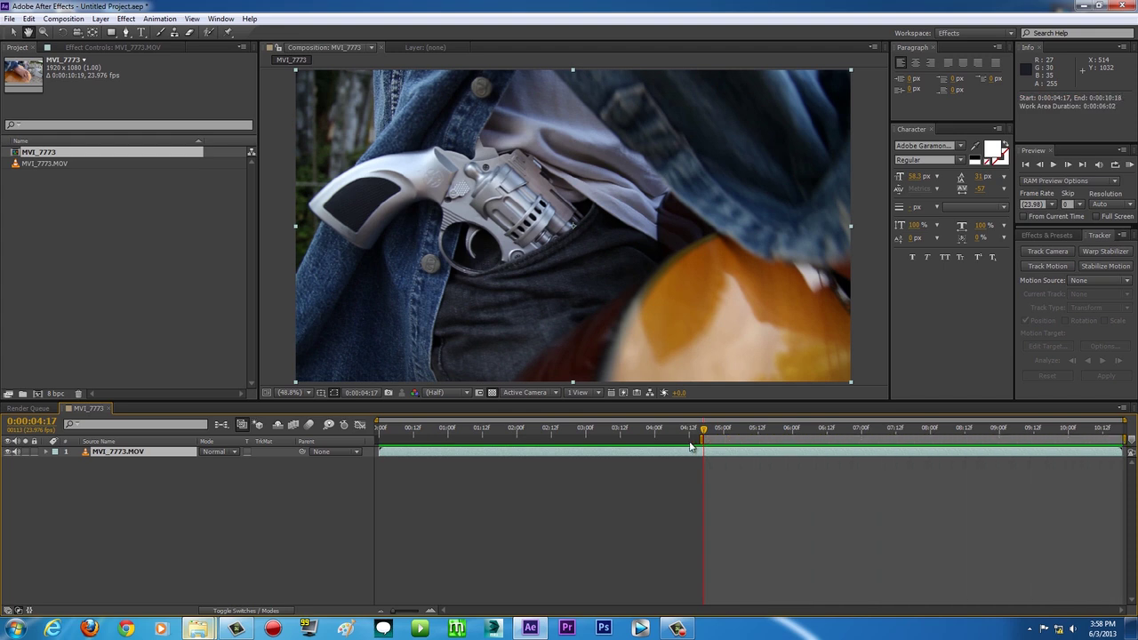
drag(699, 439, 443, 441)
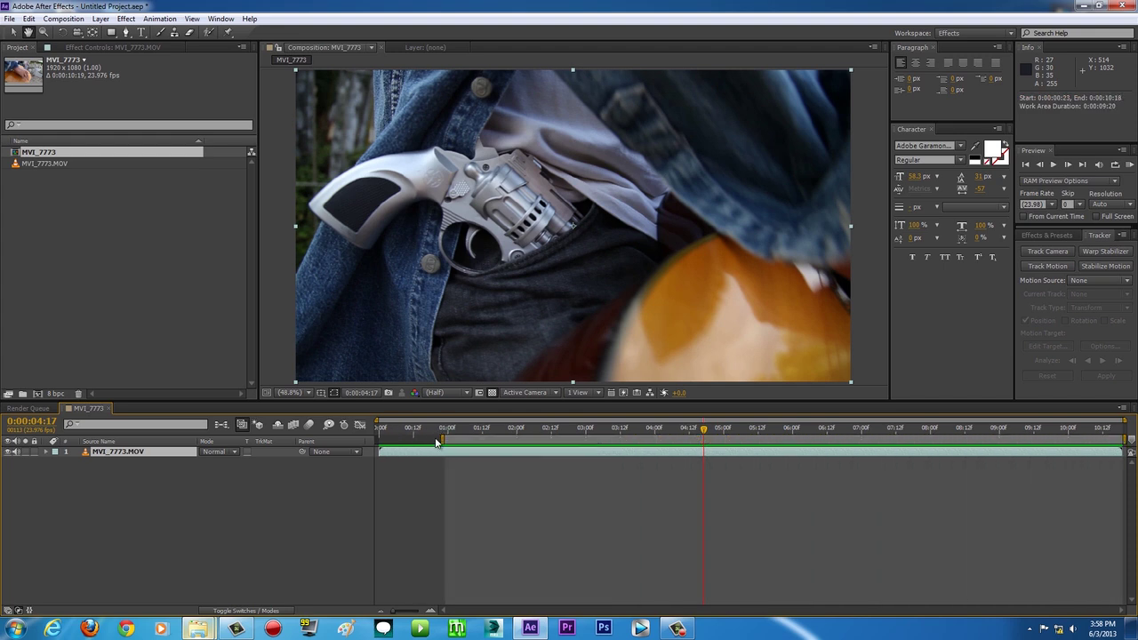
key(b)
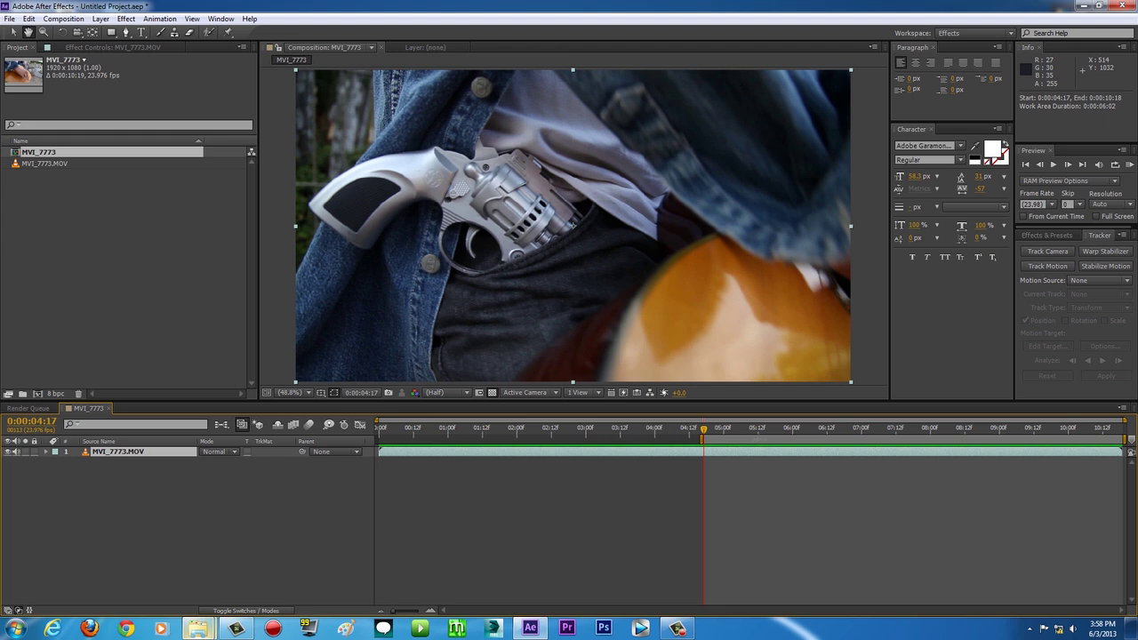
Step: Trim the composition to the work area and play back the trimmed result
right_click(762, 442)
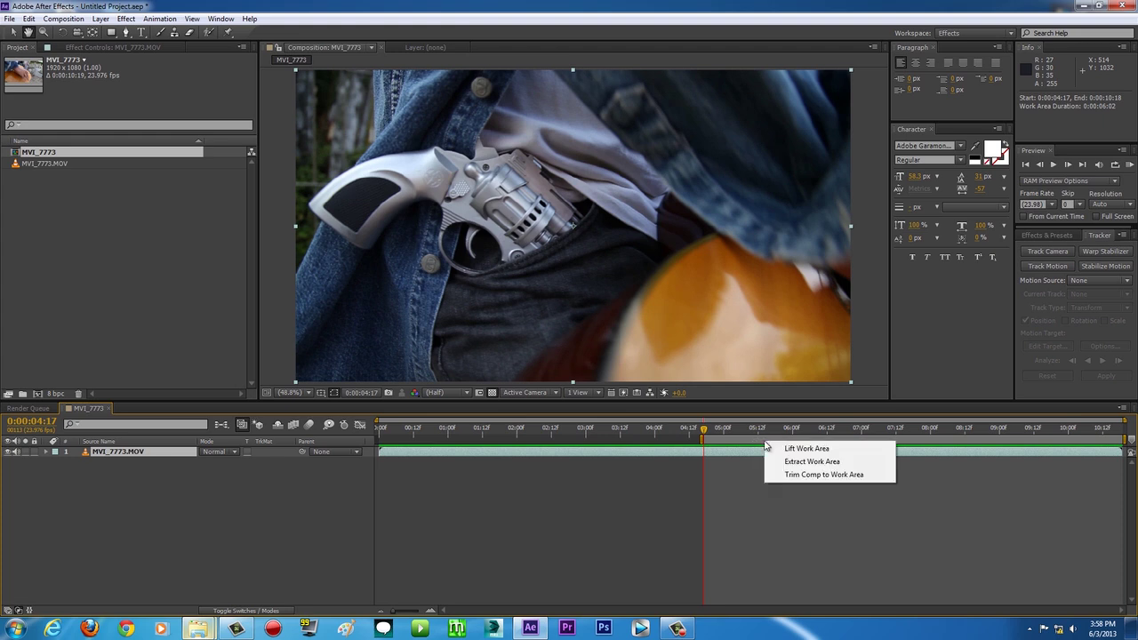
click(811, 478)
key(space)
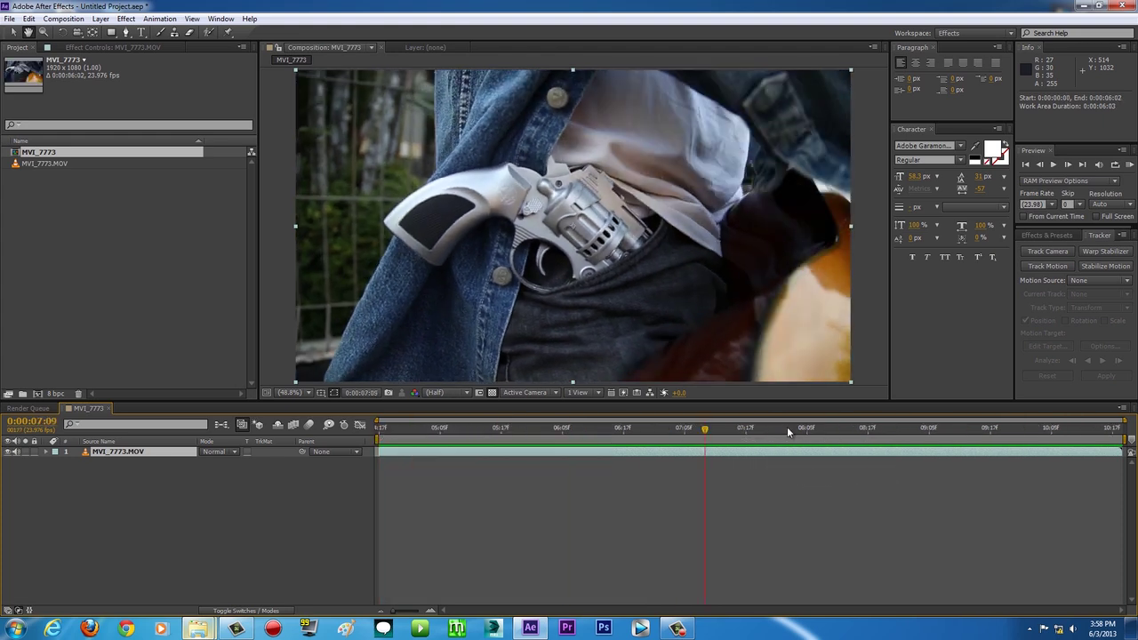
key(space)
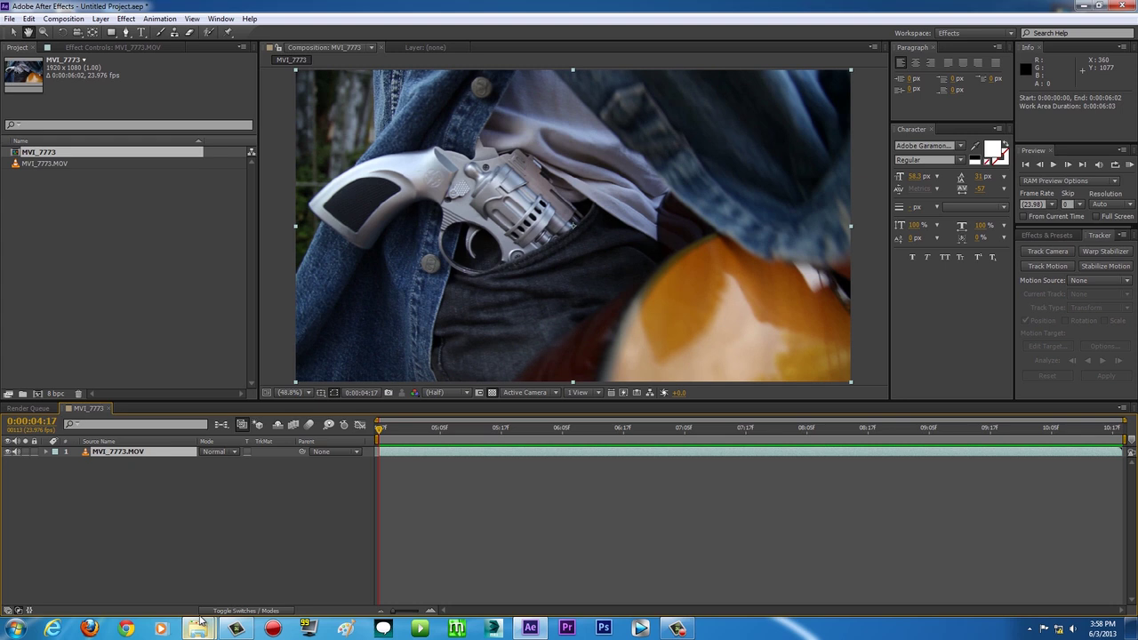
mouse_move(201, 622)
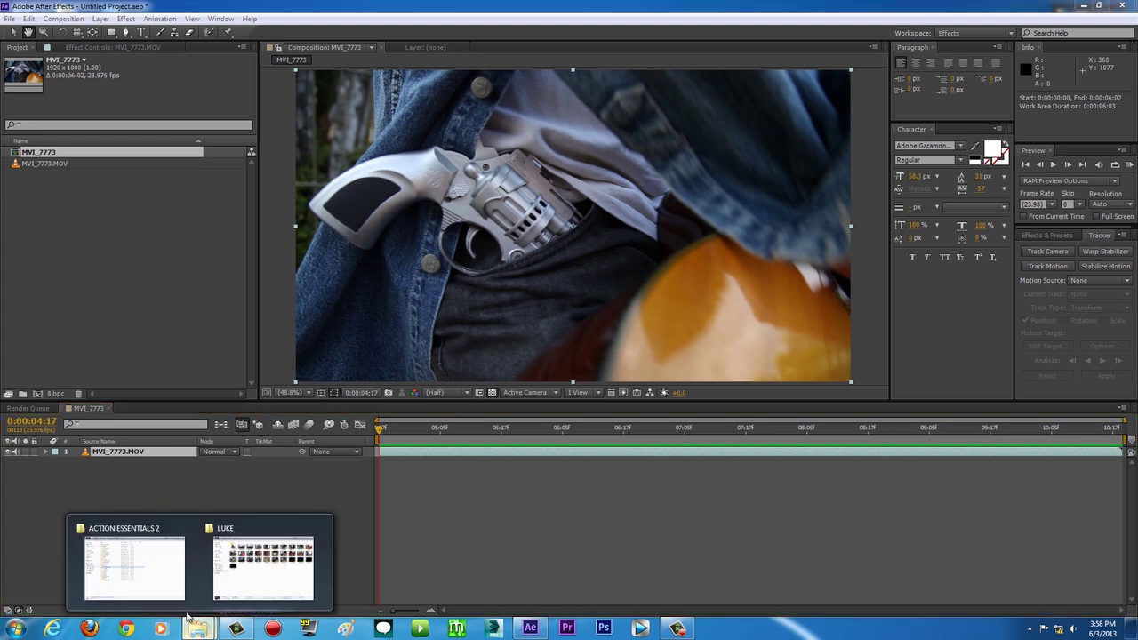
Step: Preview the Car_Bomb and Explosion_01 clips from the 08. Explosions folder
click(147, 563)
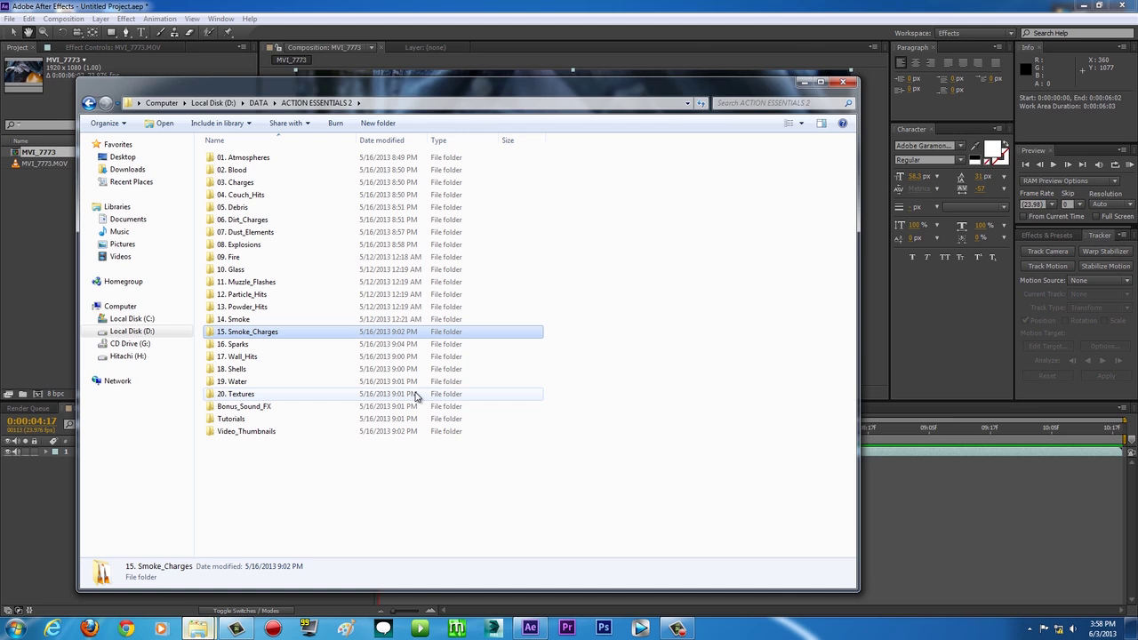
click(255, 247)
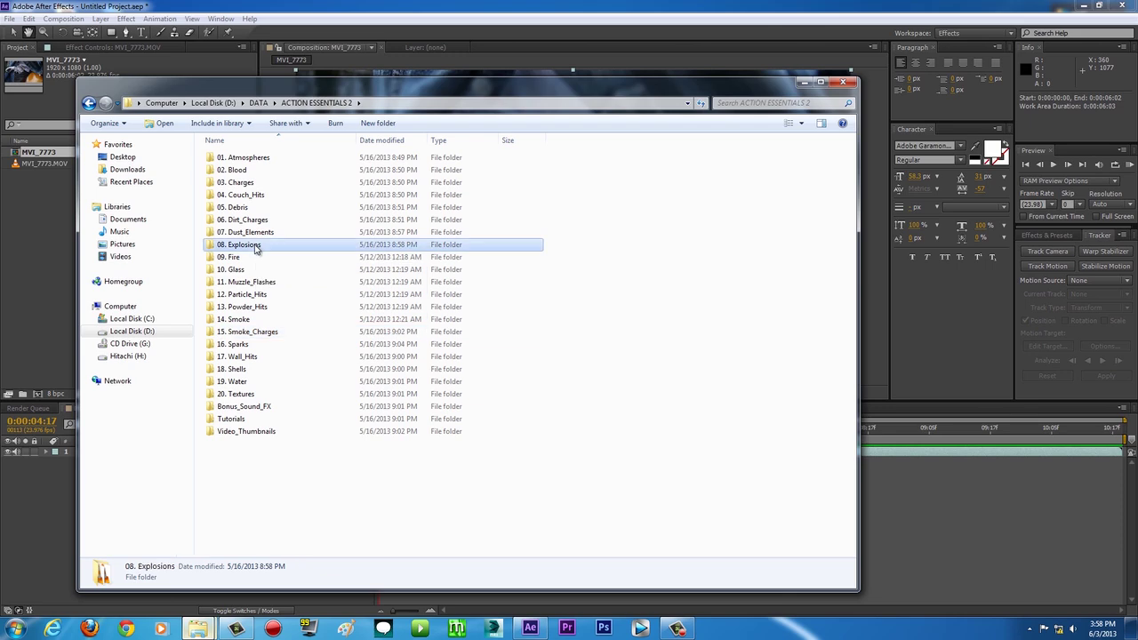
double_click(255, 246)
double_click(236, 173)
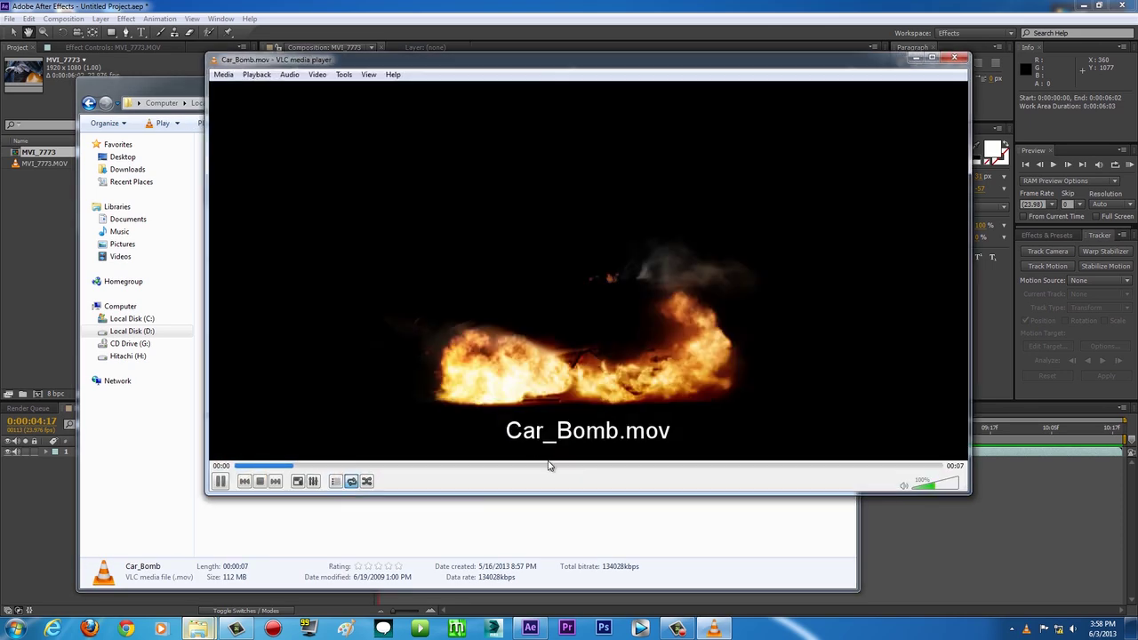
click(954, 58)
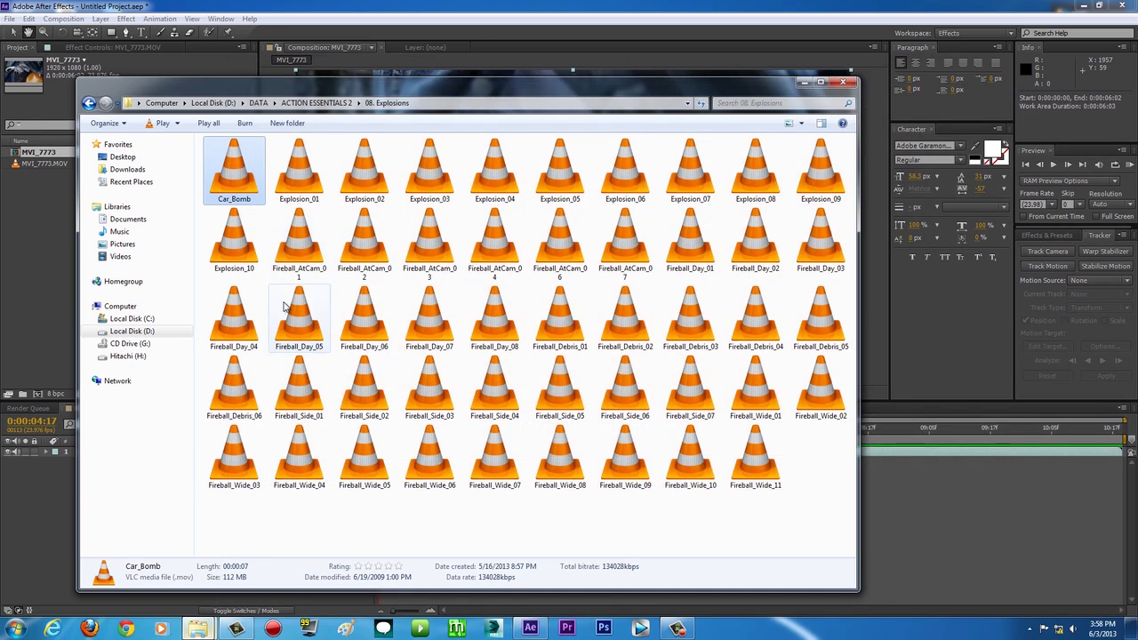
double_click(298, 173)
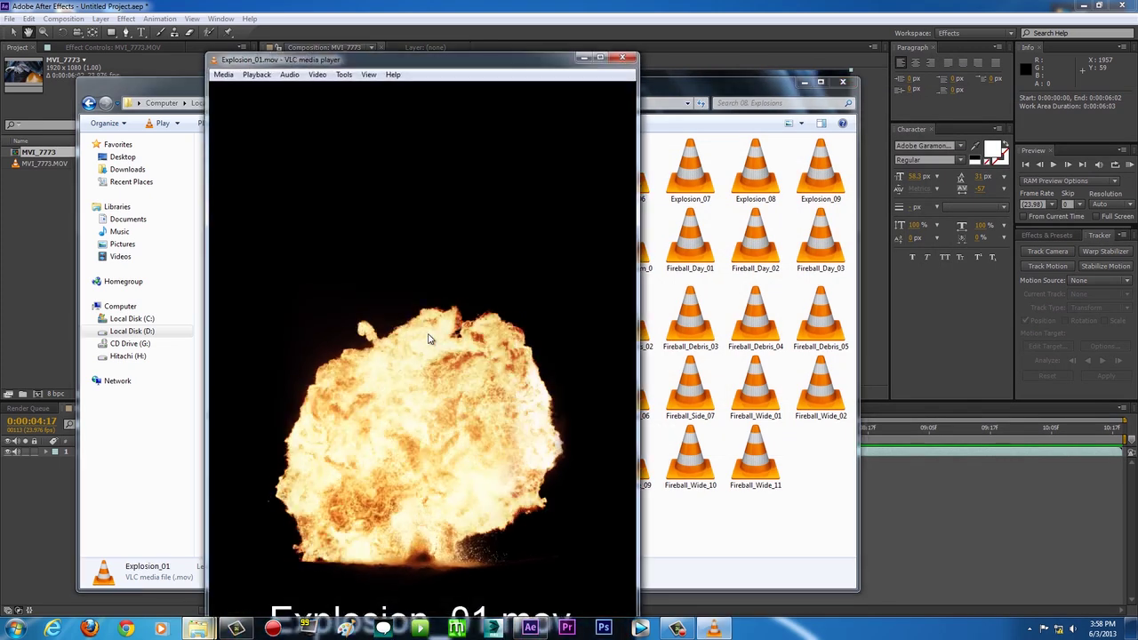
click(622, 58)
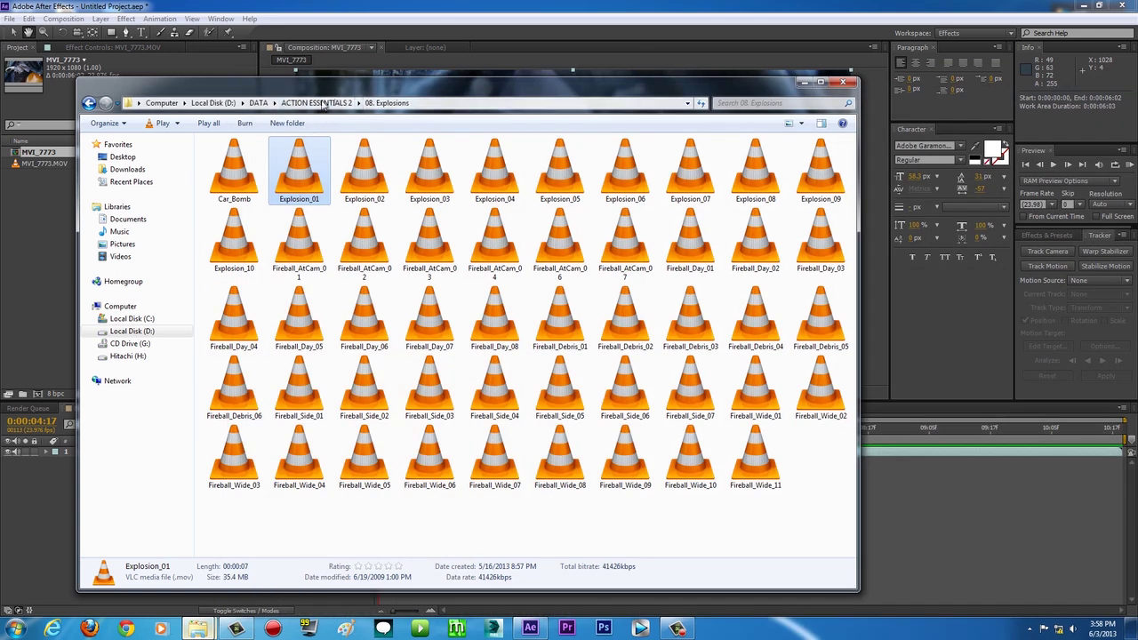
Step: Preview Smoke_Charge_09 from 15. Smoke_Charges and import it into the After Effects project
click(315, 103)
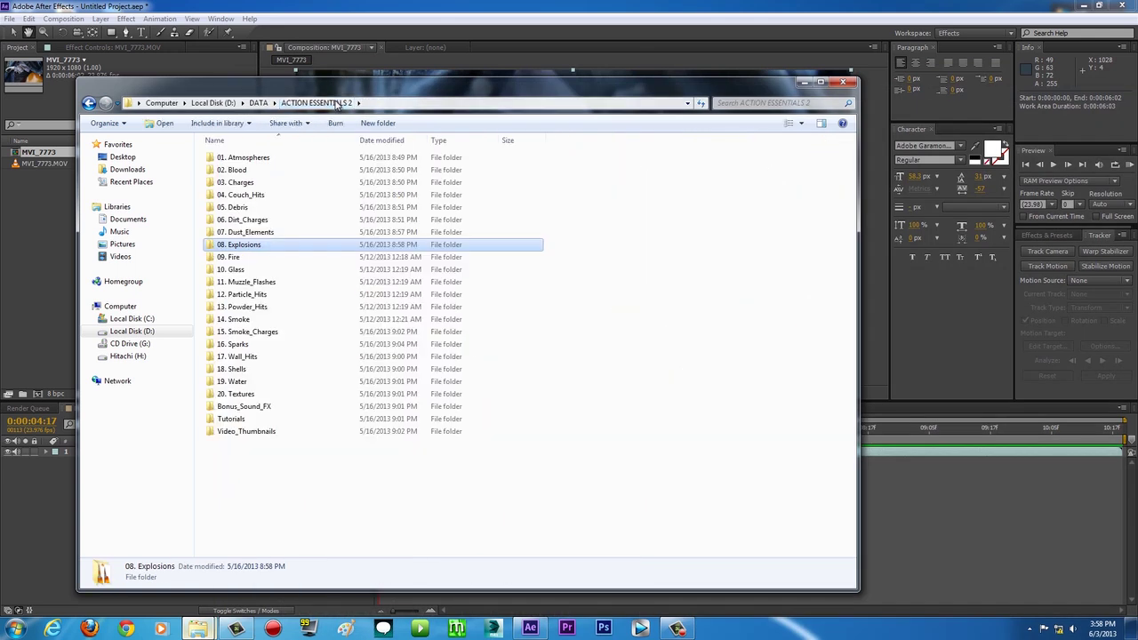
double_click(283, 332)
double_click(764, 175)
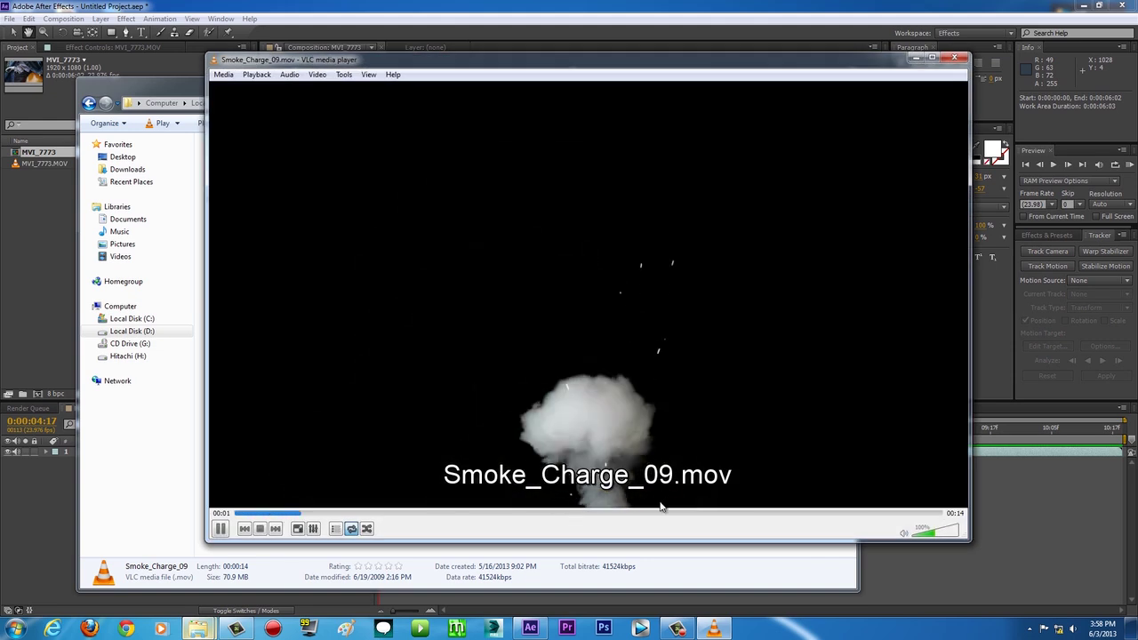
click(558, 513)
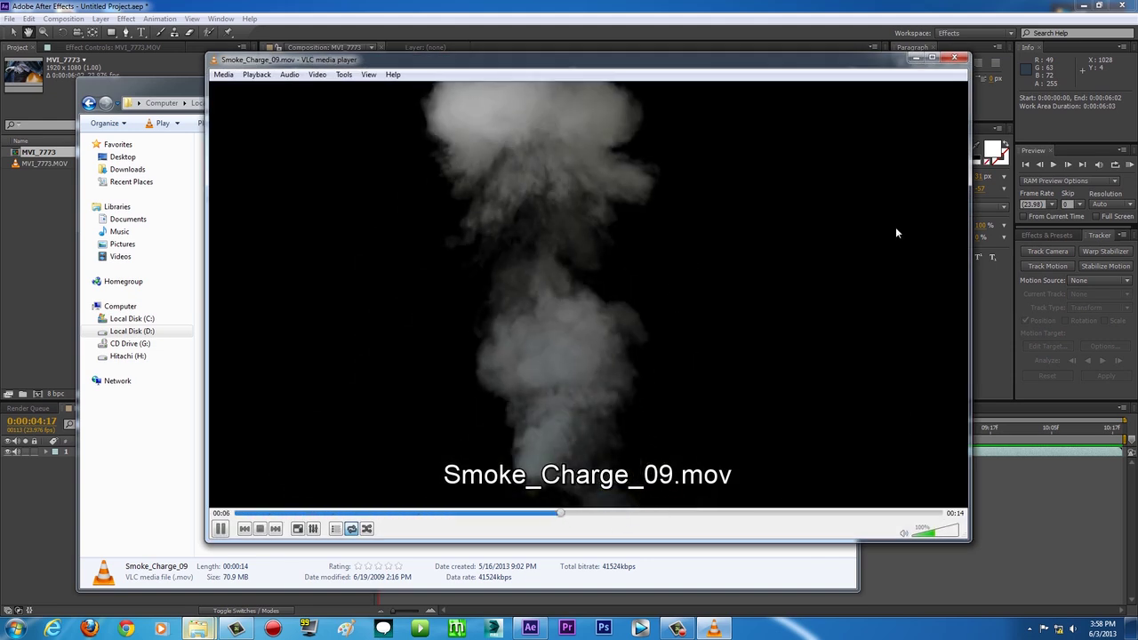
key(ctrl+q)
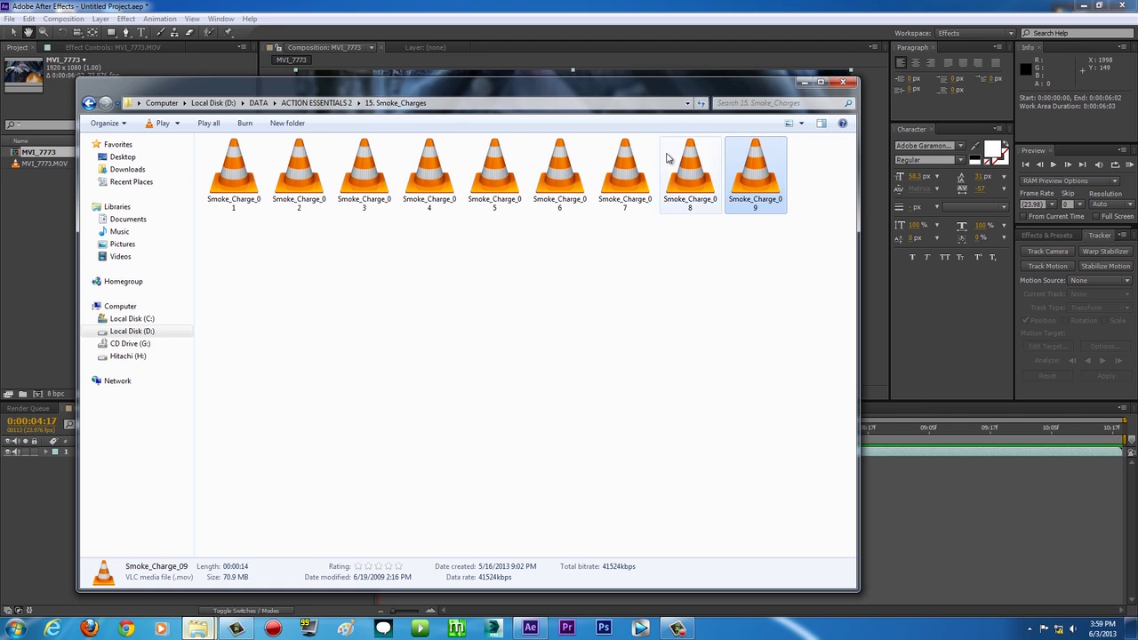
drag(694, 86, 764, 91)
drag(823, 192, 63, 249)
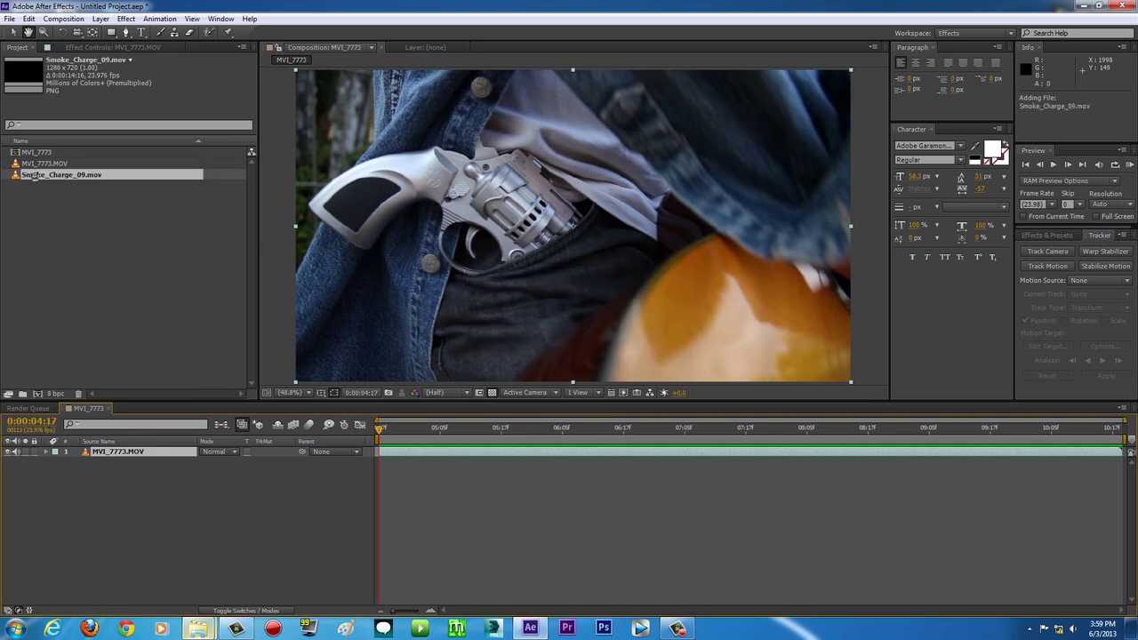
click(15, 33)
drag(59, 185, 574, 229)
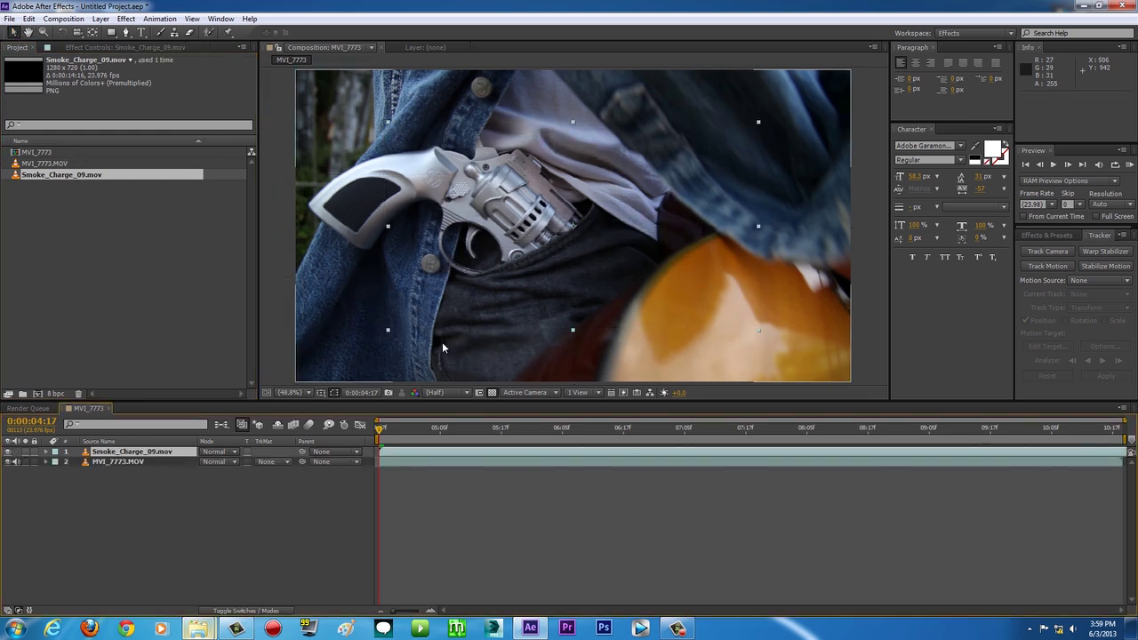
click(410, 431)
drag(421, 433, 745, 436)
key(space)
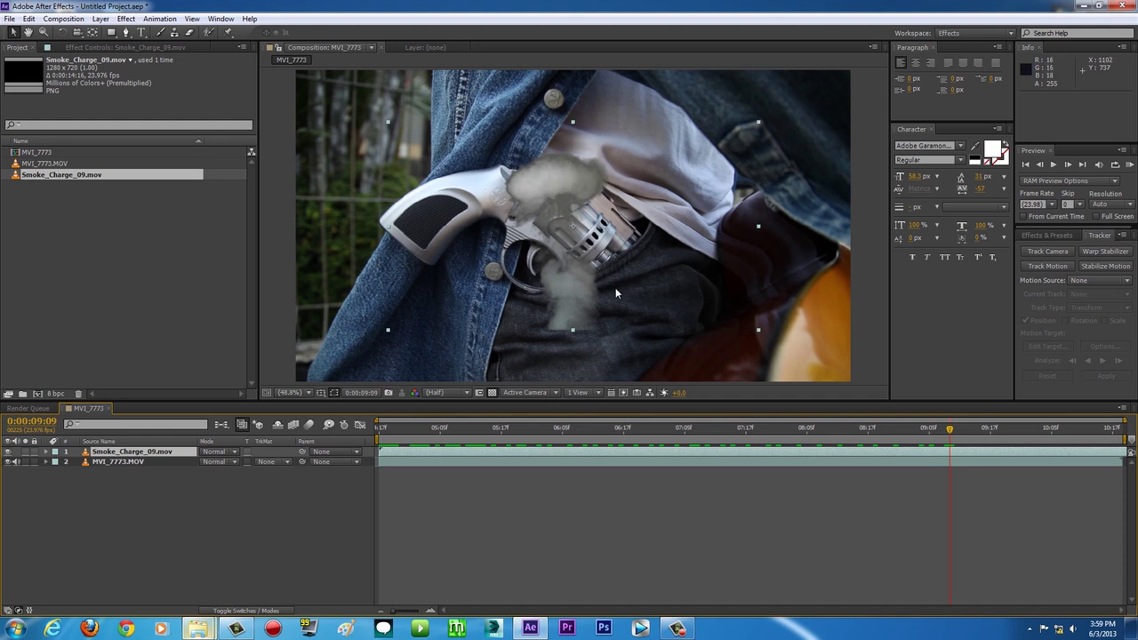
drag(633, 294, 650, 252)
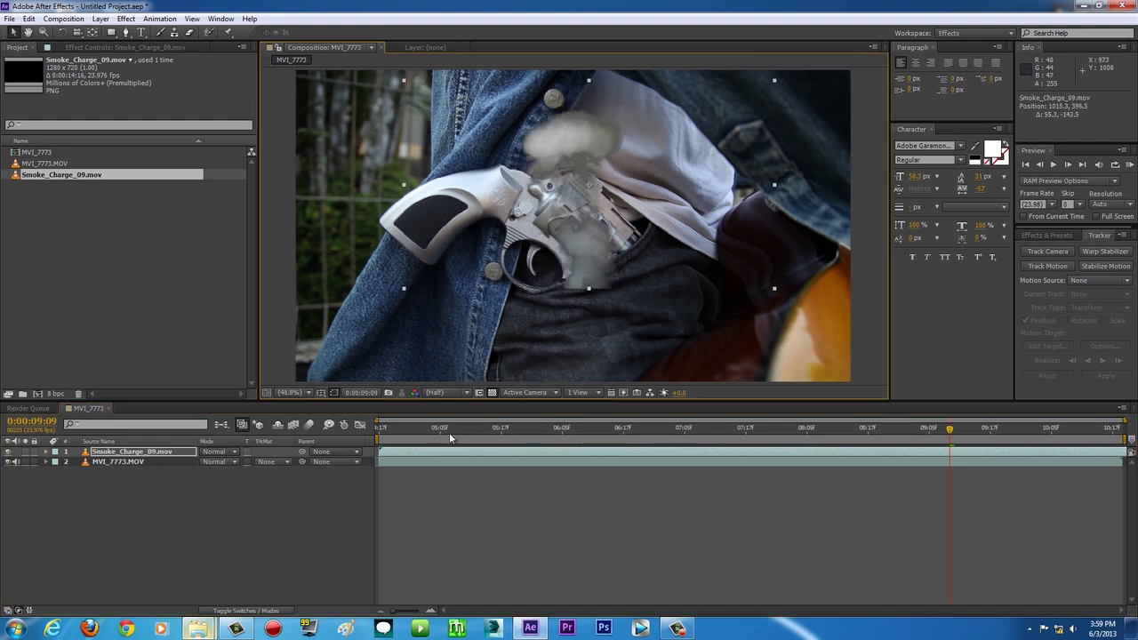
drag(386, 435, 253, 456)
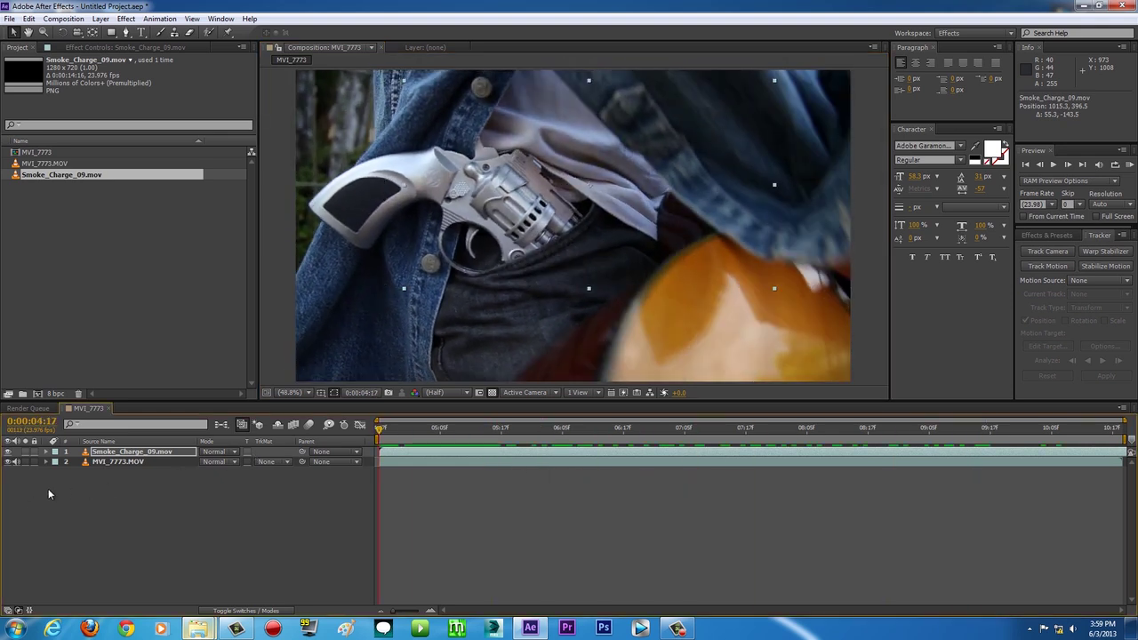
drag(585, 212, 546, 233)
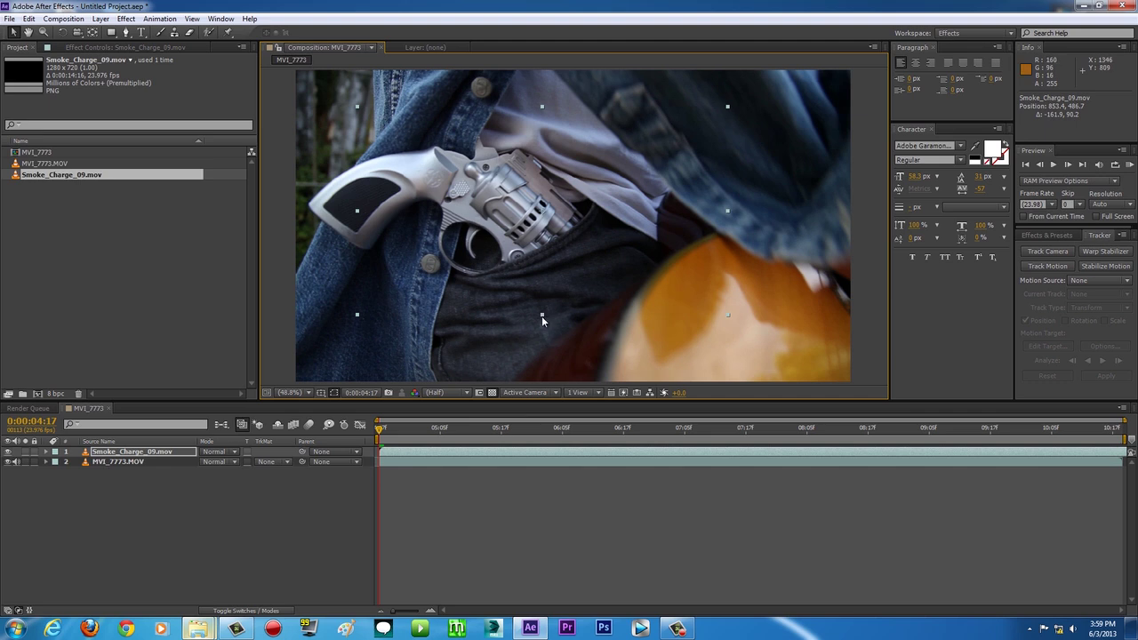
click(140, 455)
key(Delete)
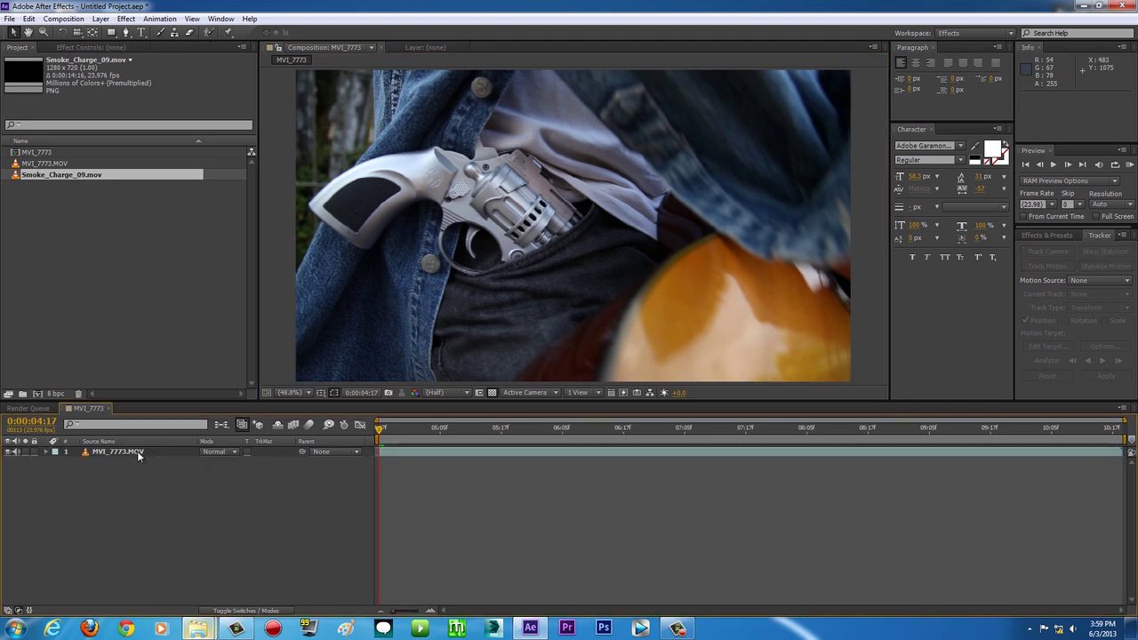
drag(446, 442, 774, 443)
click(1129, 166)
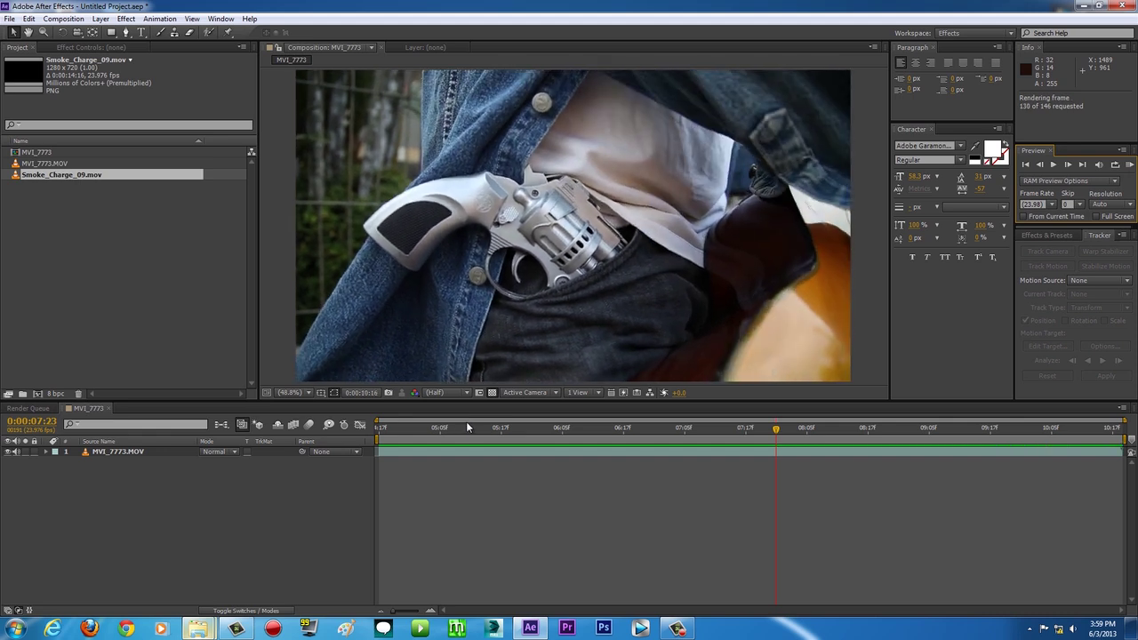
key(space)
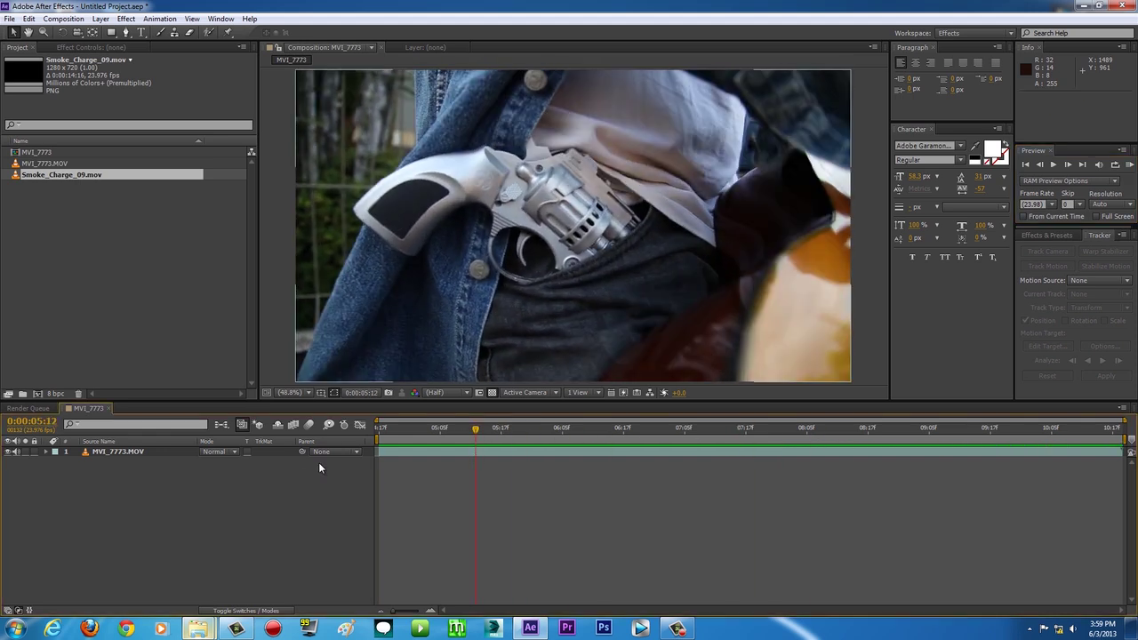
drag(464, 429, 372, 433)
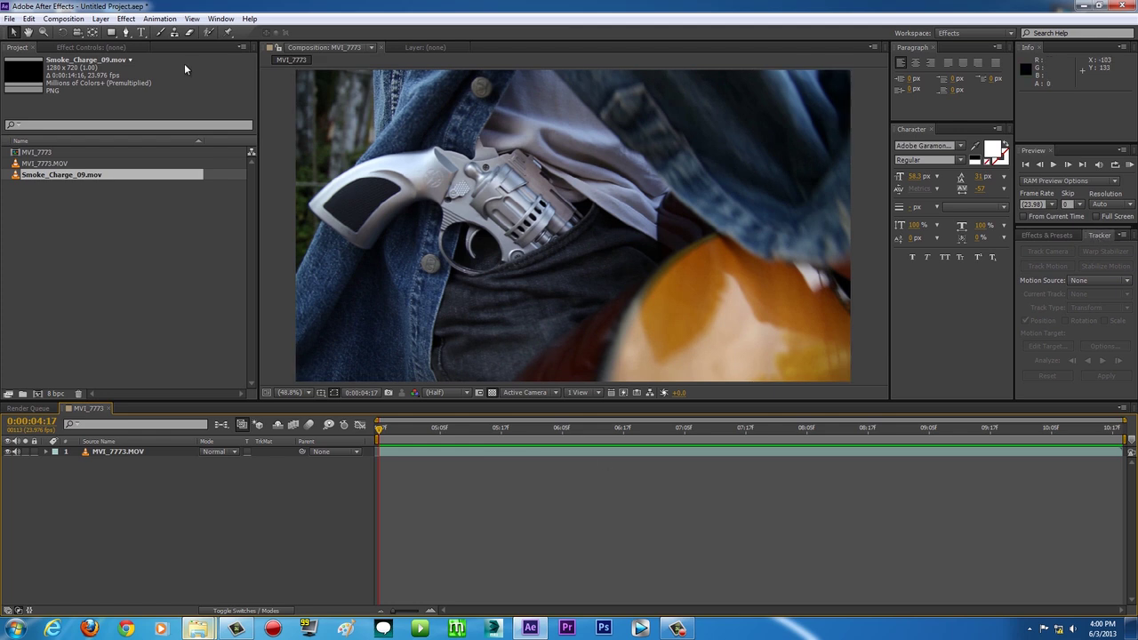
click(220, 19)
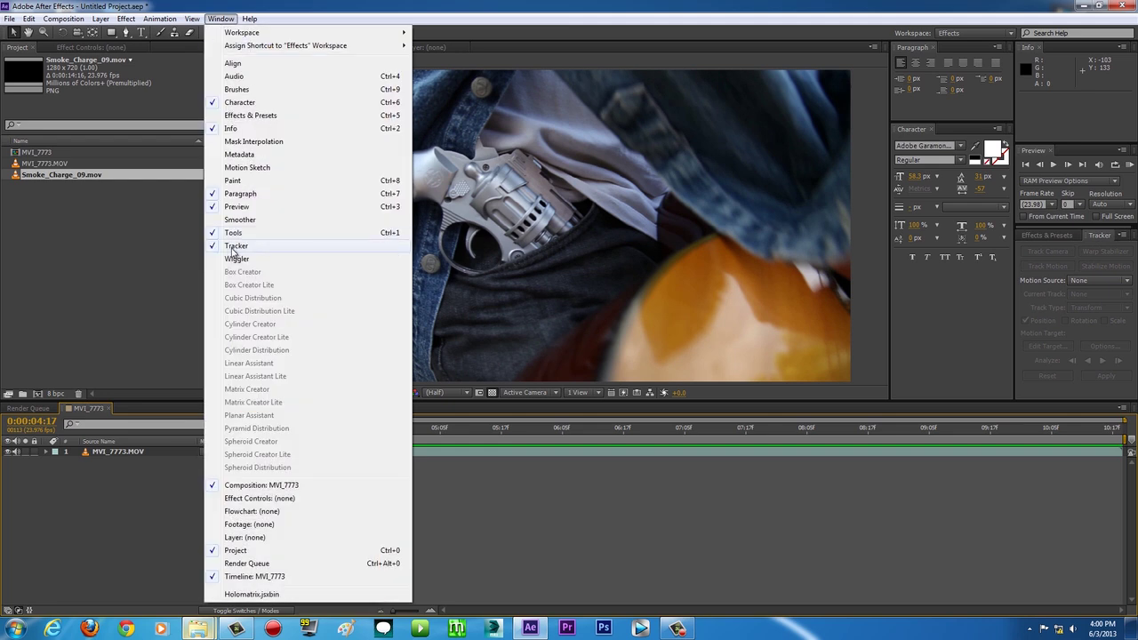
click(157, 252)
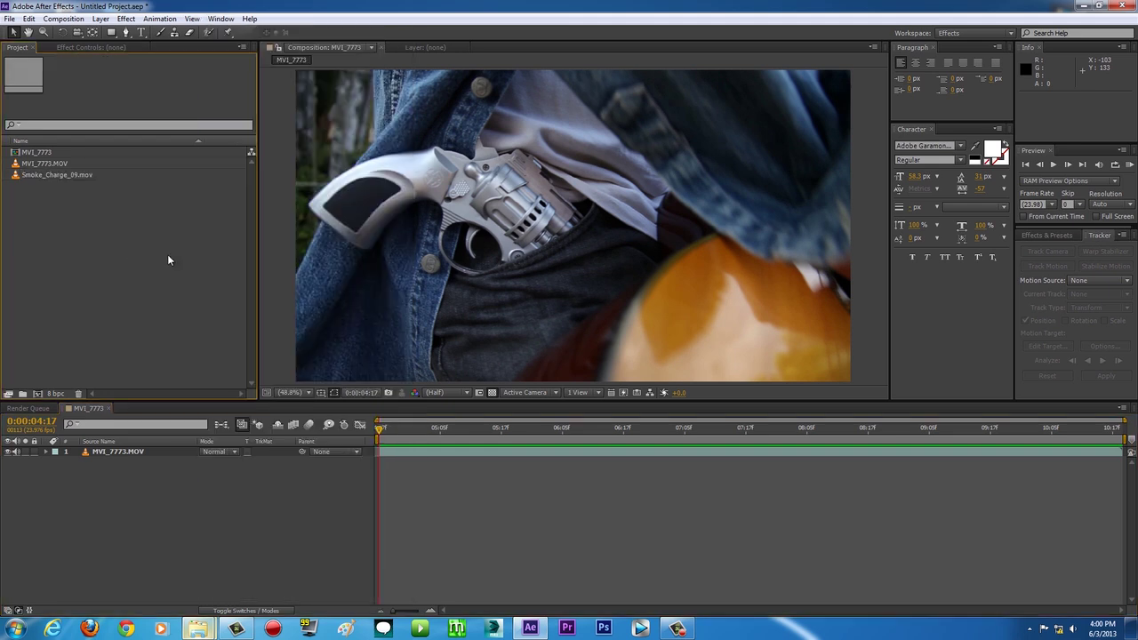
click(1067, 236)
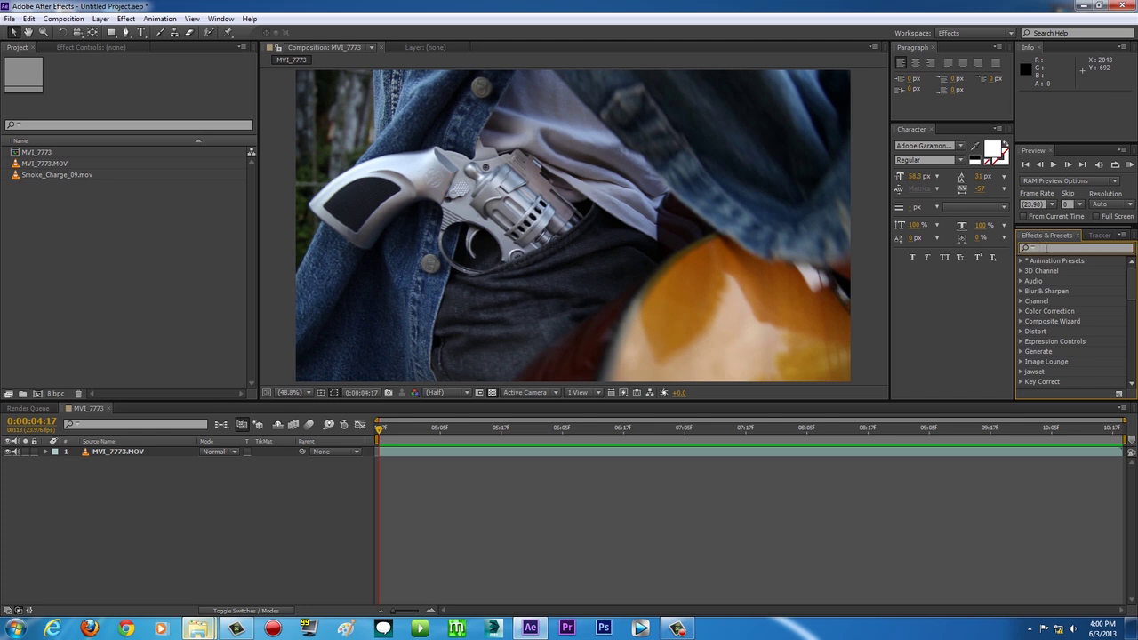
click(1046, 248)
text(tracker)
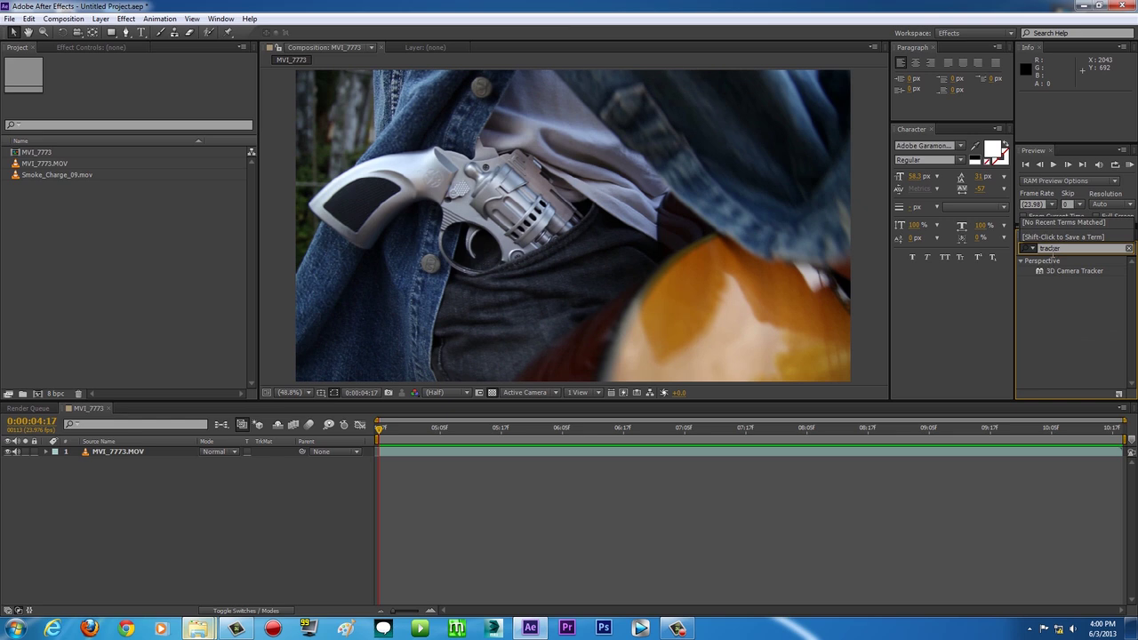
key(Return)
click(1068, 273)
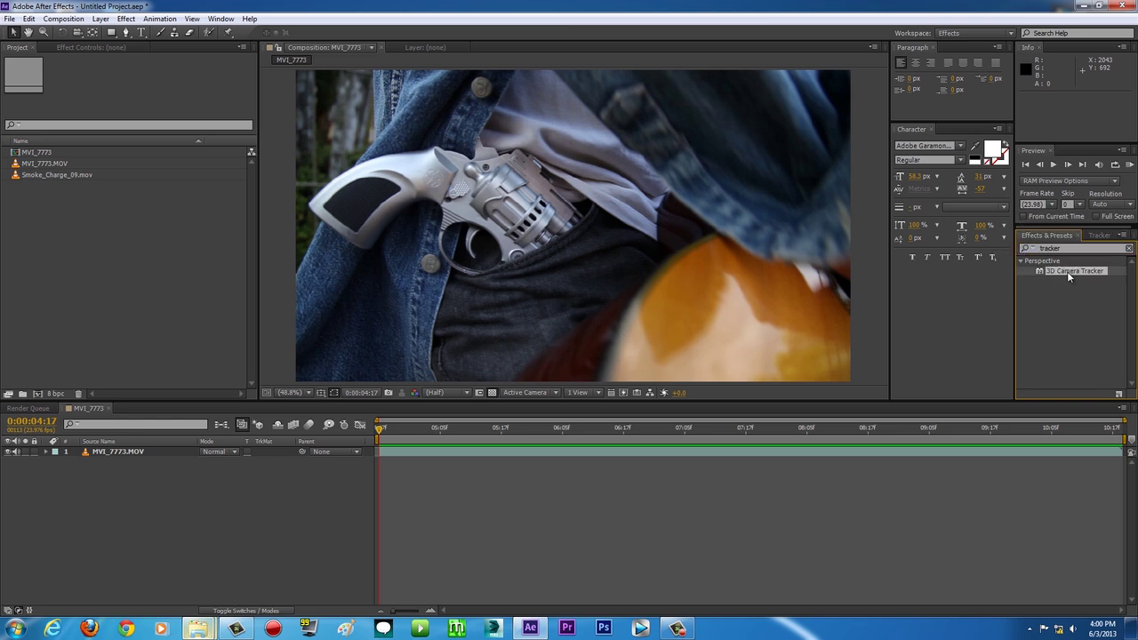
key(BackSpace)
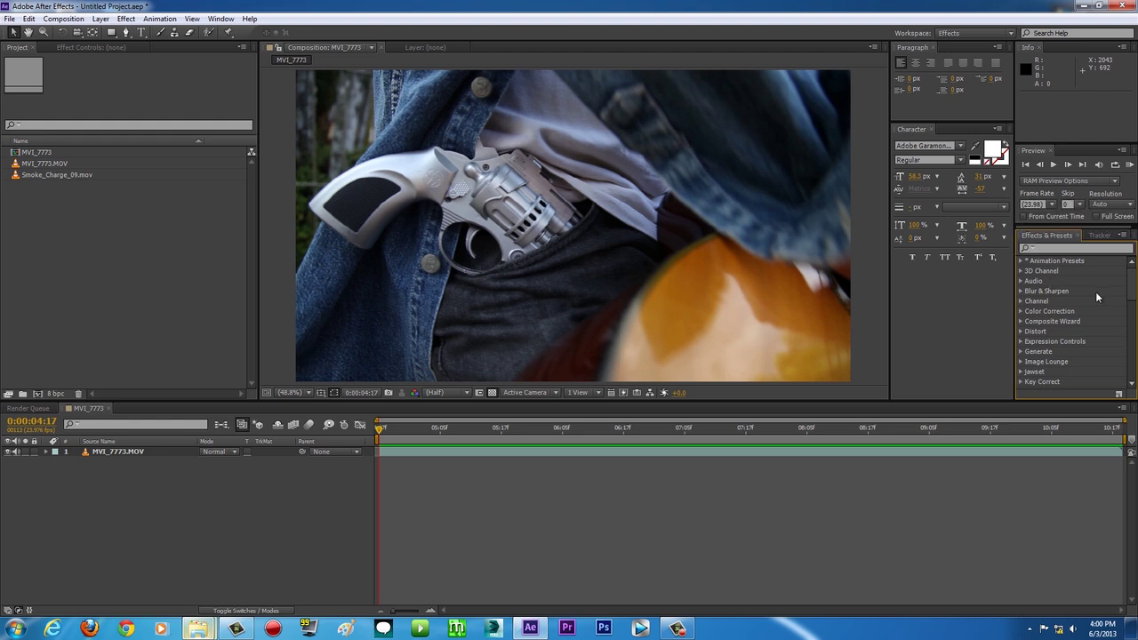
click(1100, 234)
click(221, 19)
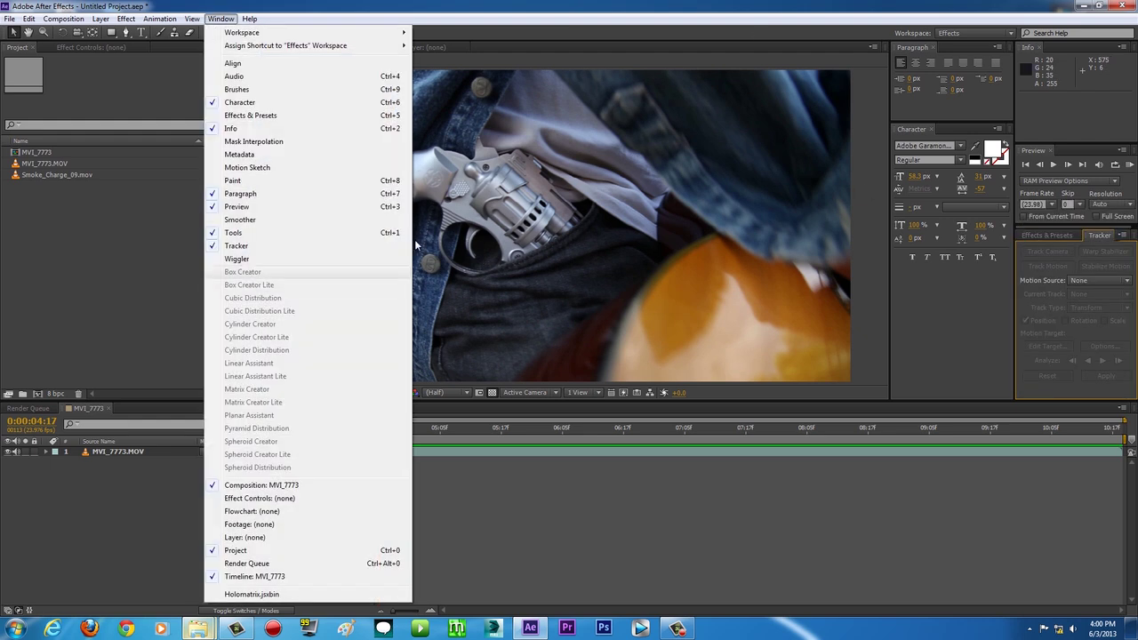
Step: Select the MVI_7773.MOV layer and start motion tracking on it
click(235, 245)
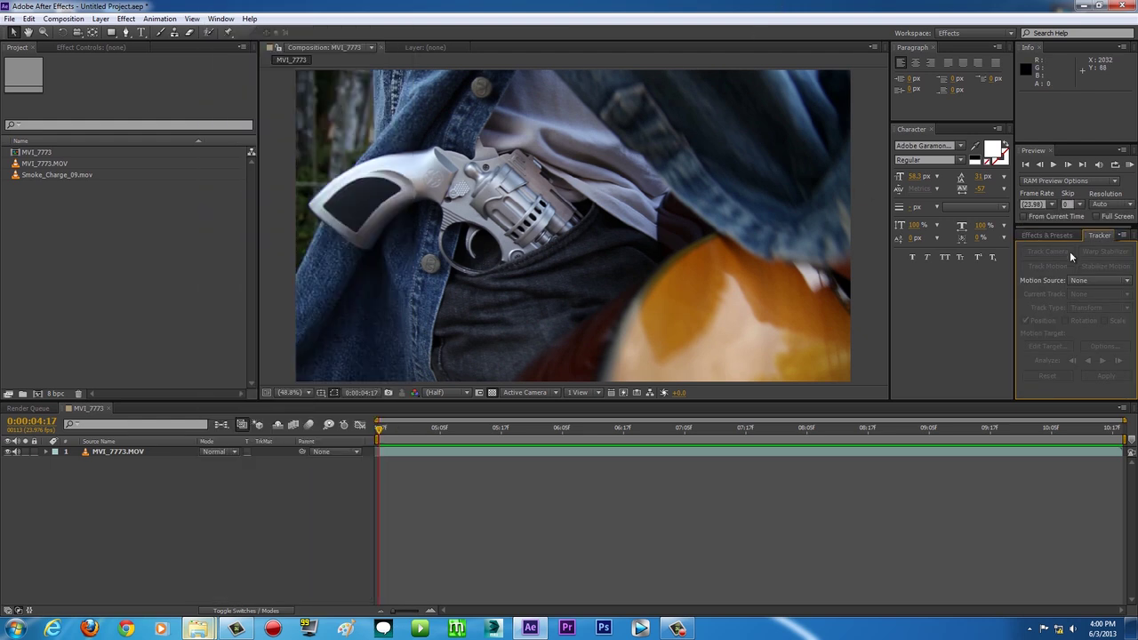
click(557, 453)
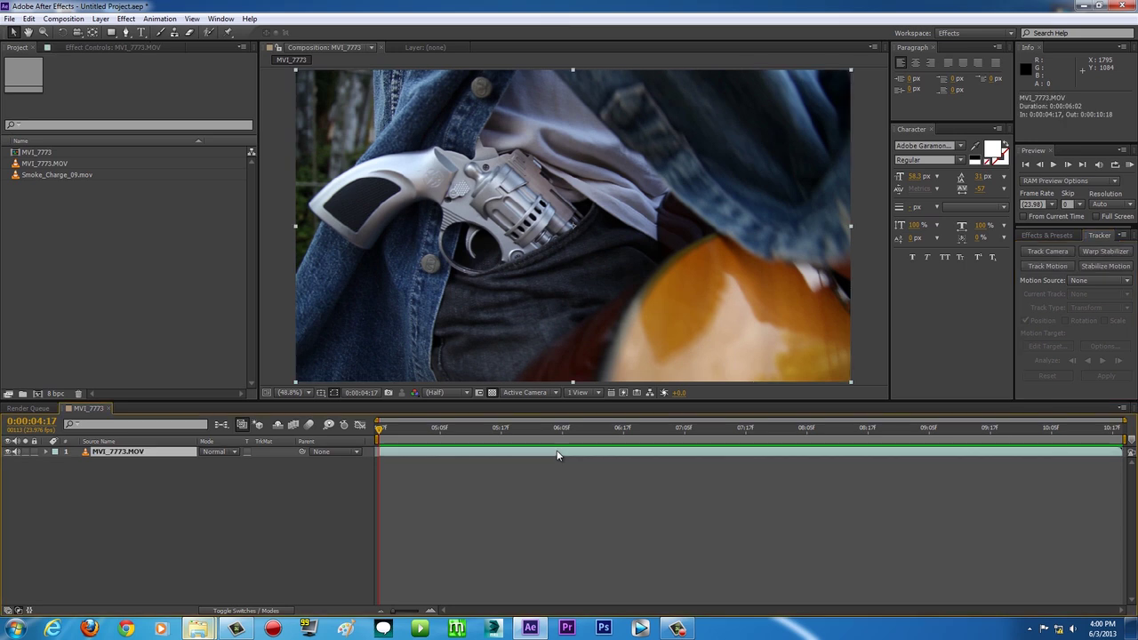
click(1045, 265)
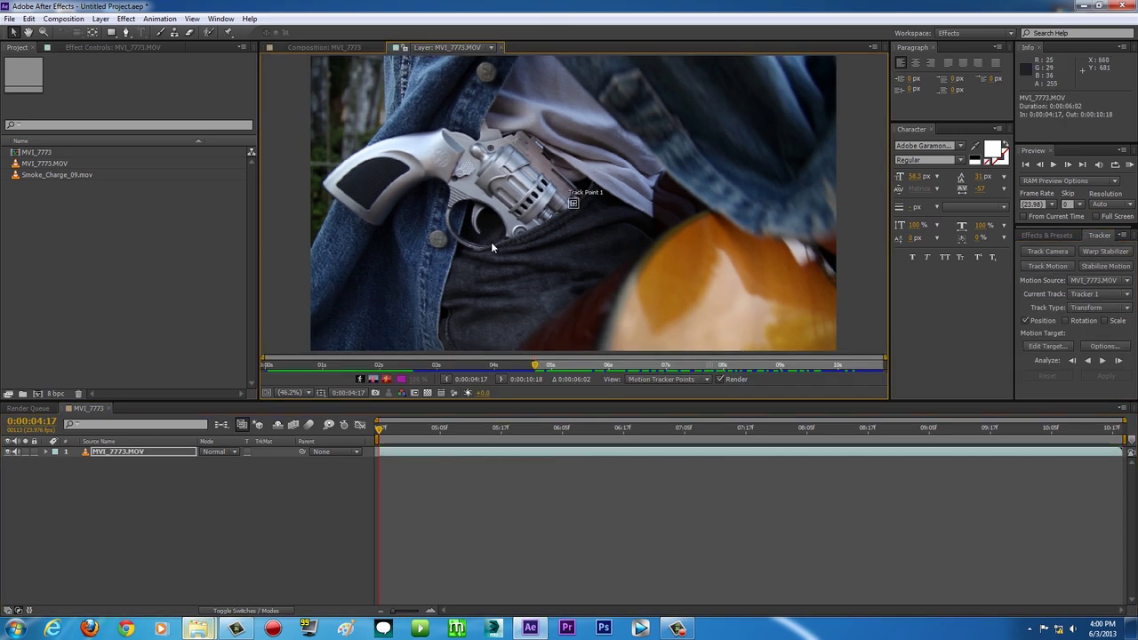
Step: Zoom in on the revolver and move Track Point 1 onto its cylinder
scroll(491, 242, up, 4)
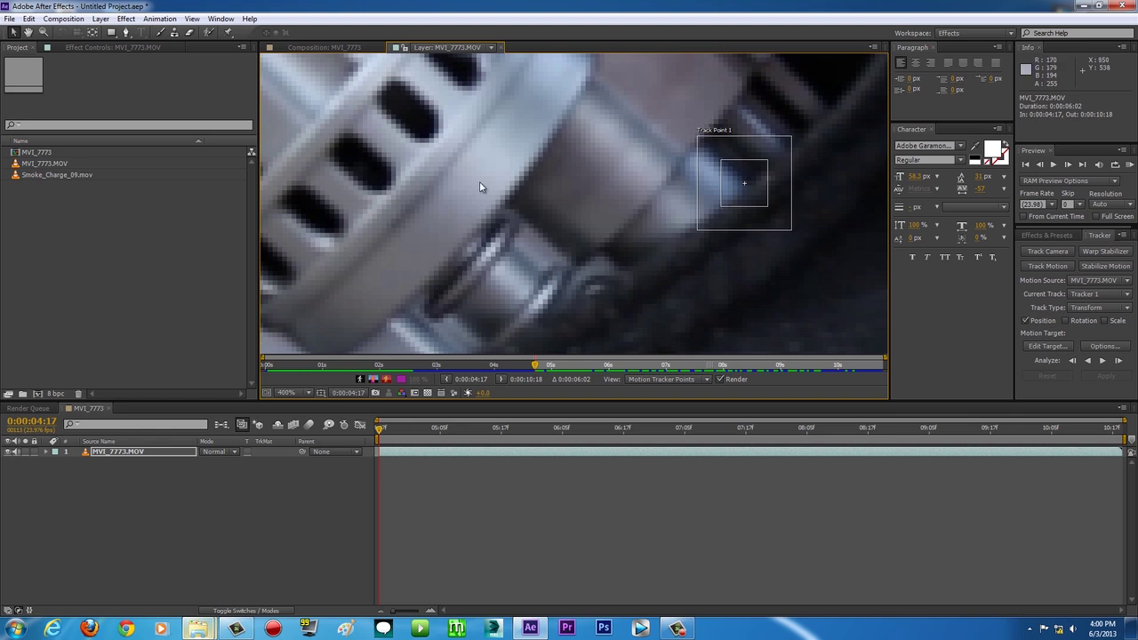
scroll(473, 190, down, 5)
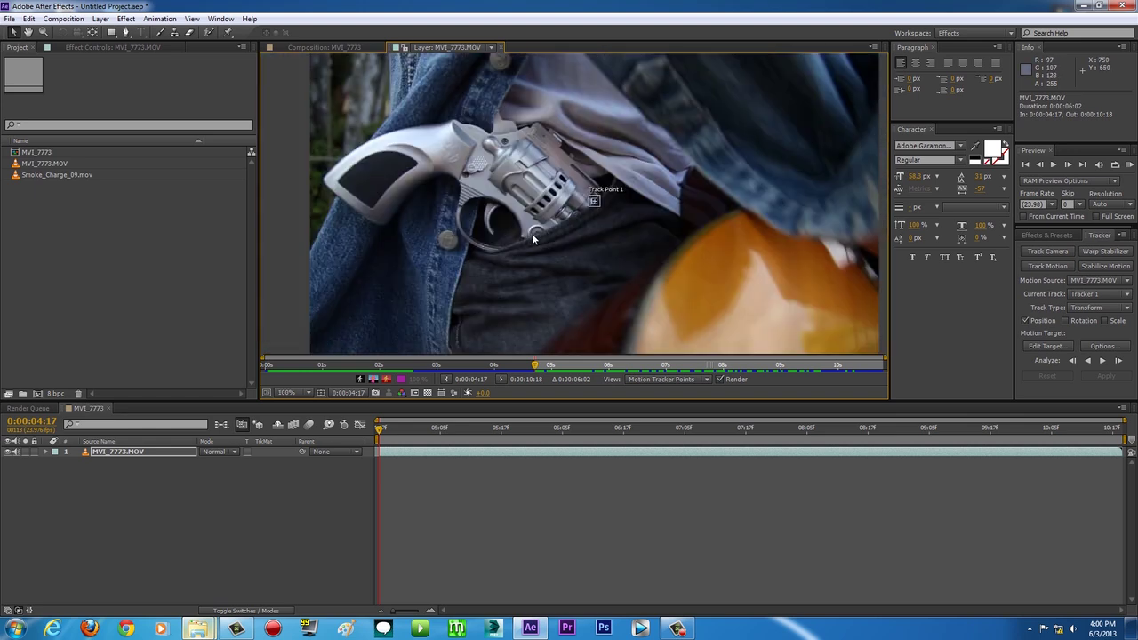
scroll(532, 238, up, 4)
scroll(532, 238, down, 3)
scroll(533, 232, up, 5)
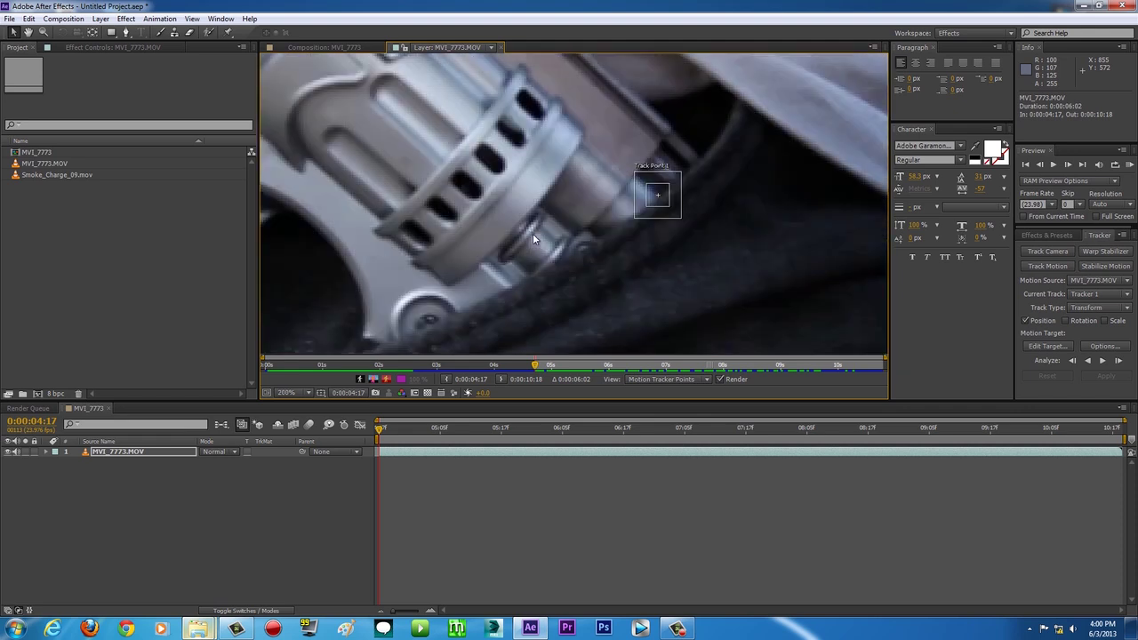
drag(532, 189, 619, 189)
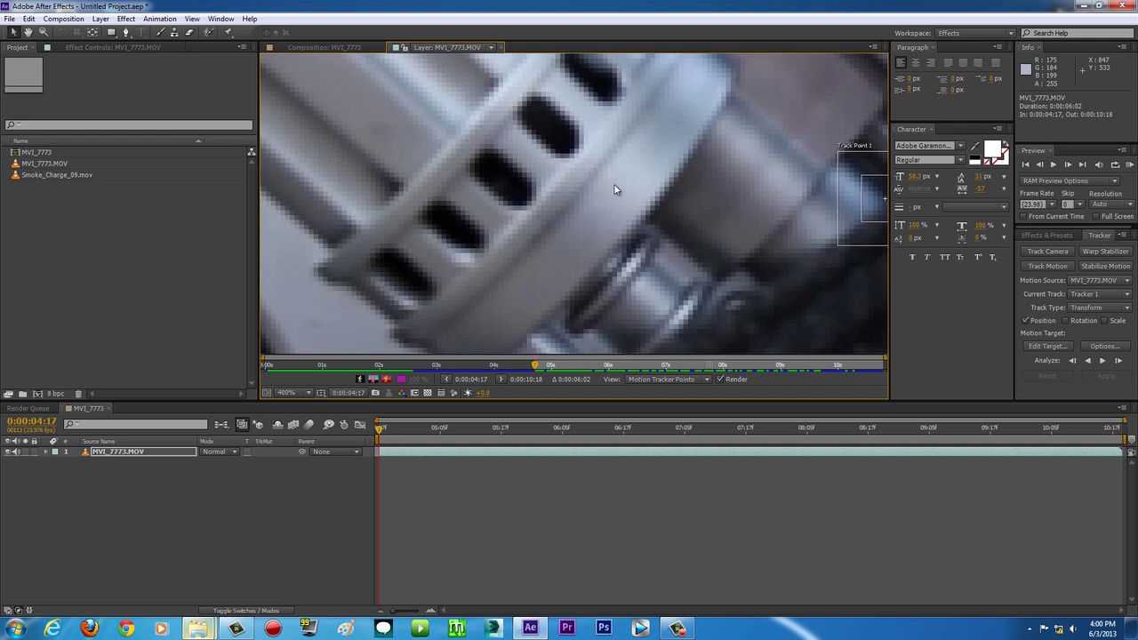
mouse_move(553, 216)
mouse_down()
mouse_move(572, 198)
mouse_move(546, 199)
mouse_move(559, 157)
mouse_move(555, 201)
mouse_up()
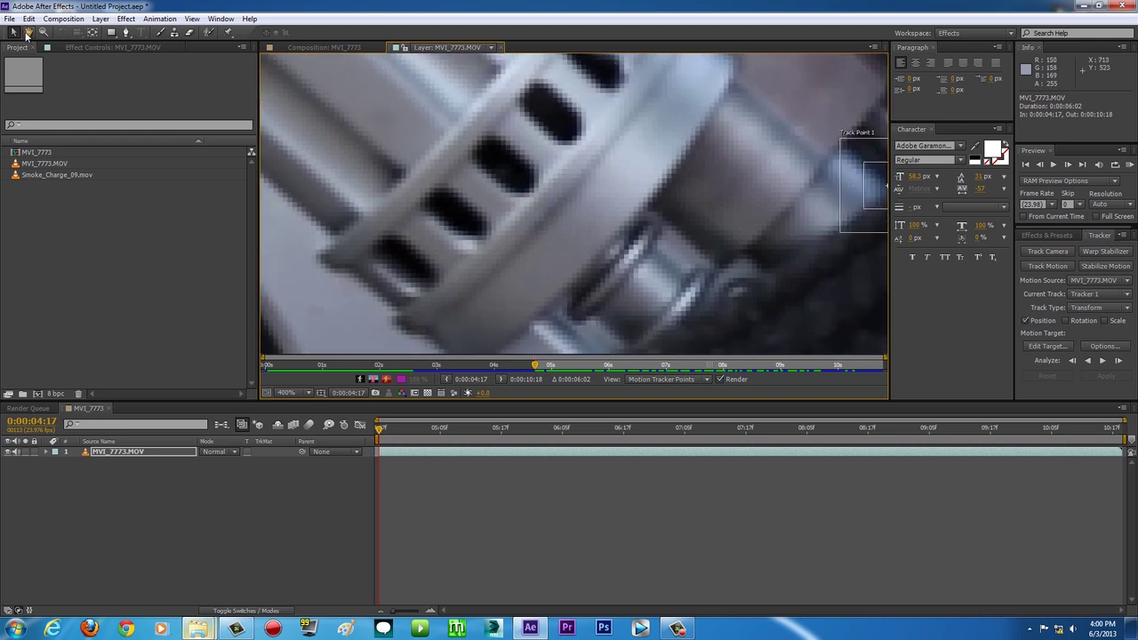
drag(565, 212, 520, 212)
scroll(619, 216, down, 2)
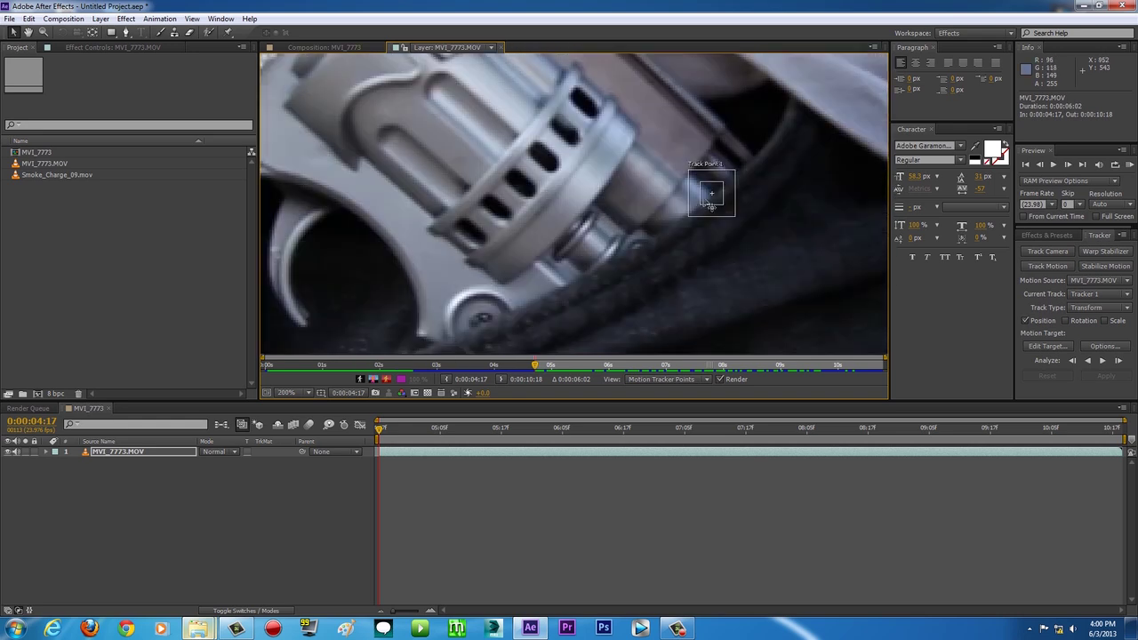
drag(718, 201, 550, 170)
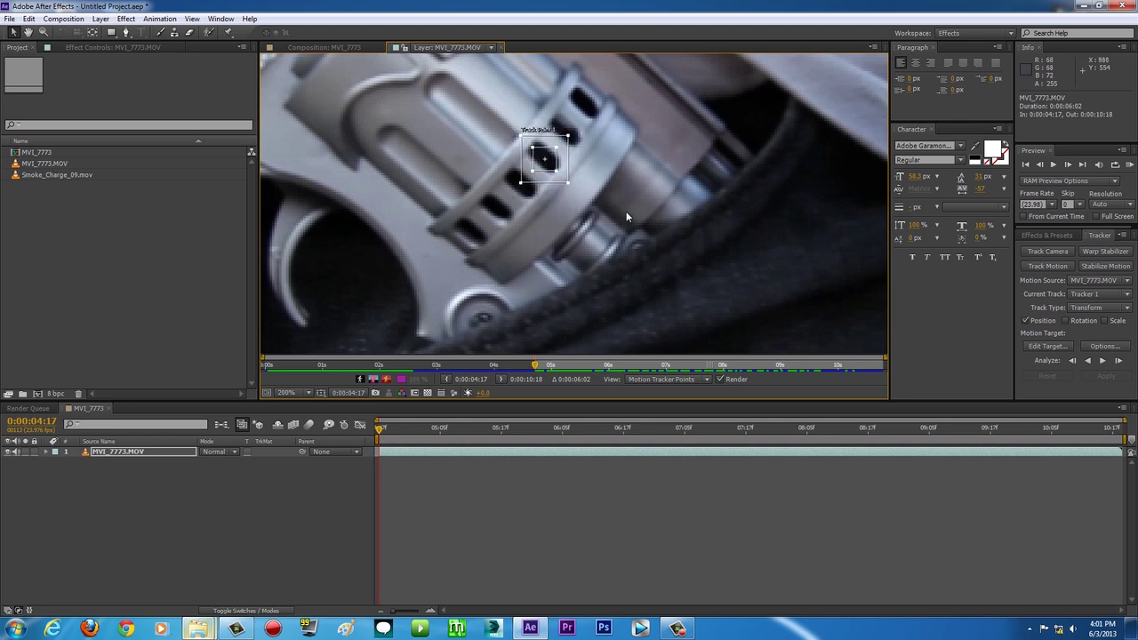
Step: Enlarge the feature and search boxes around the cylinder's holes
scroll(620, 211, down, 1)
scroll(464, 146, down, 1)
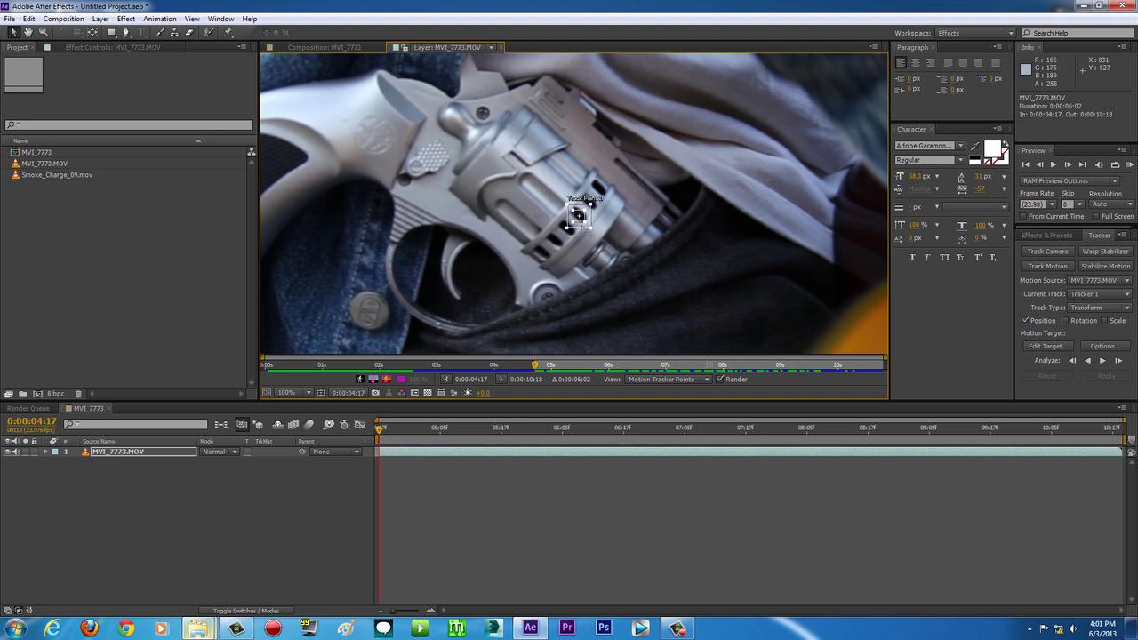
scroll(585, 221, up, 1)
scroll(583, 209, up, 1)
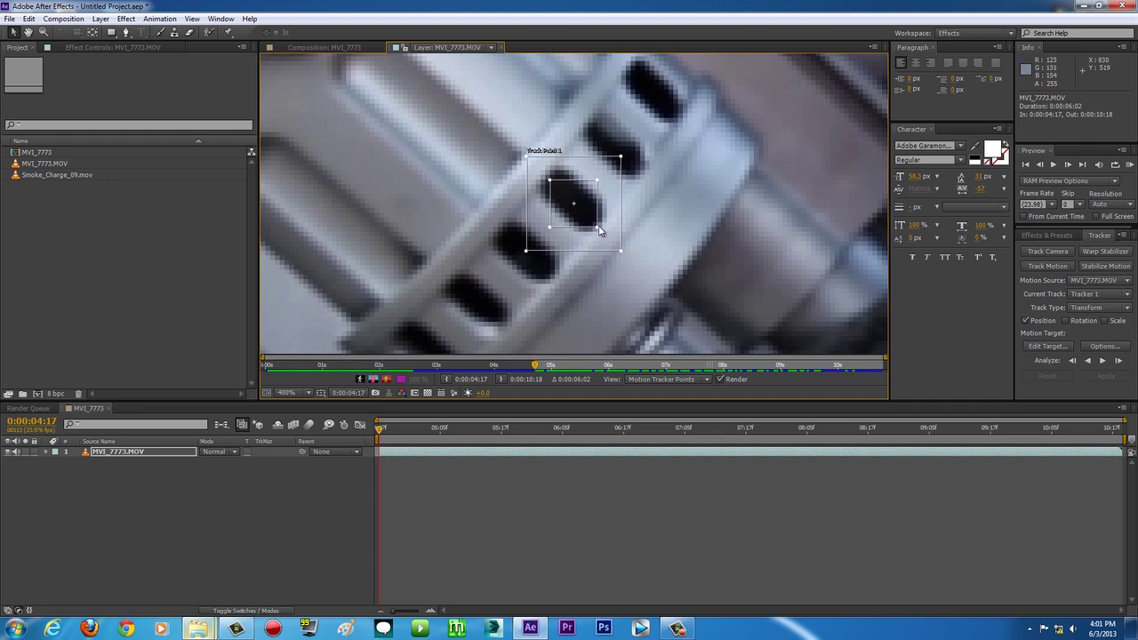
drag(597, 231, 666, 253)
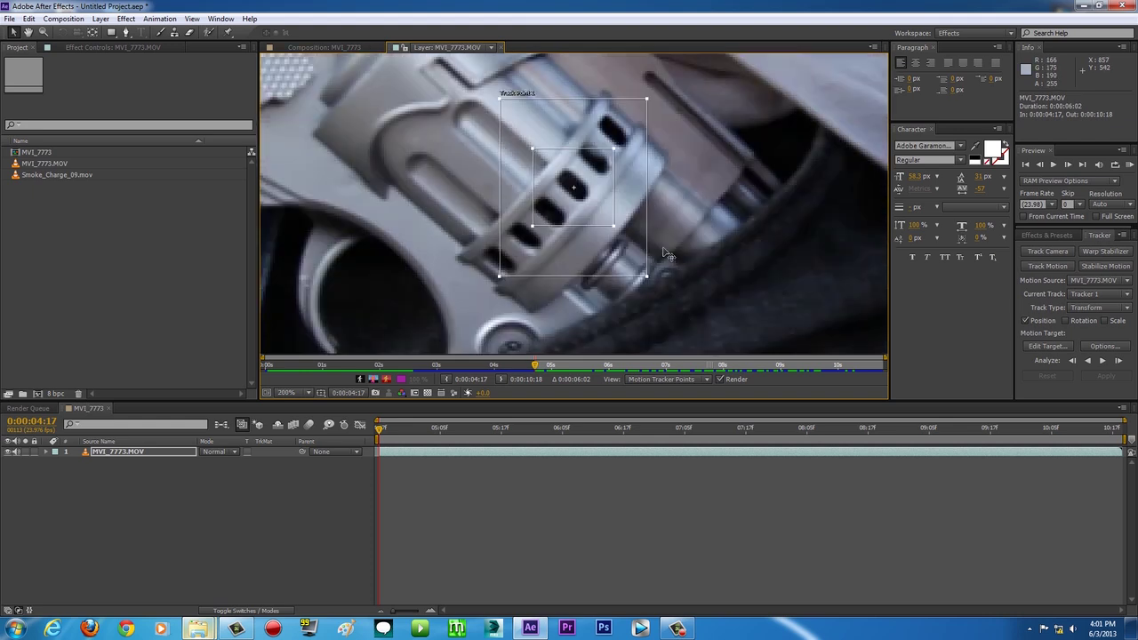
drag(500, 279, 484, 281)
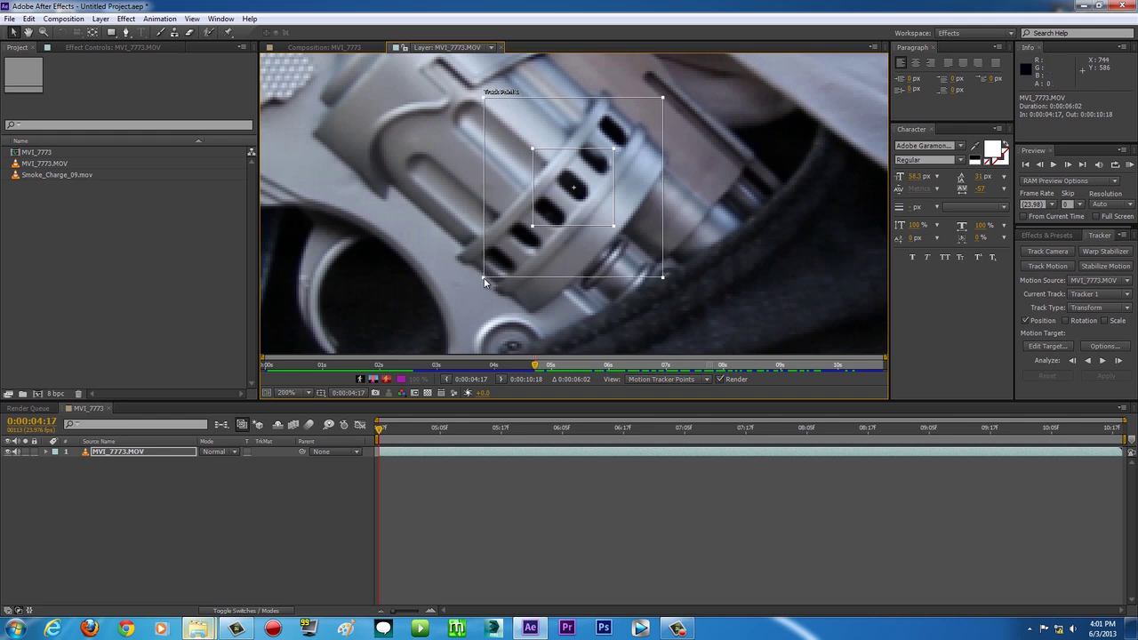
key(comma)
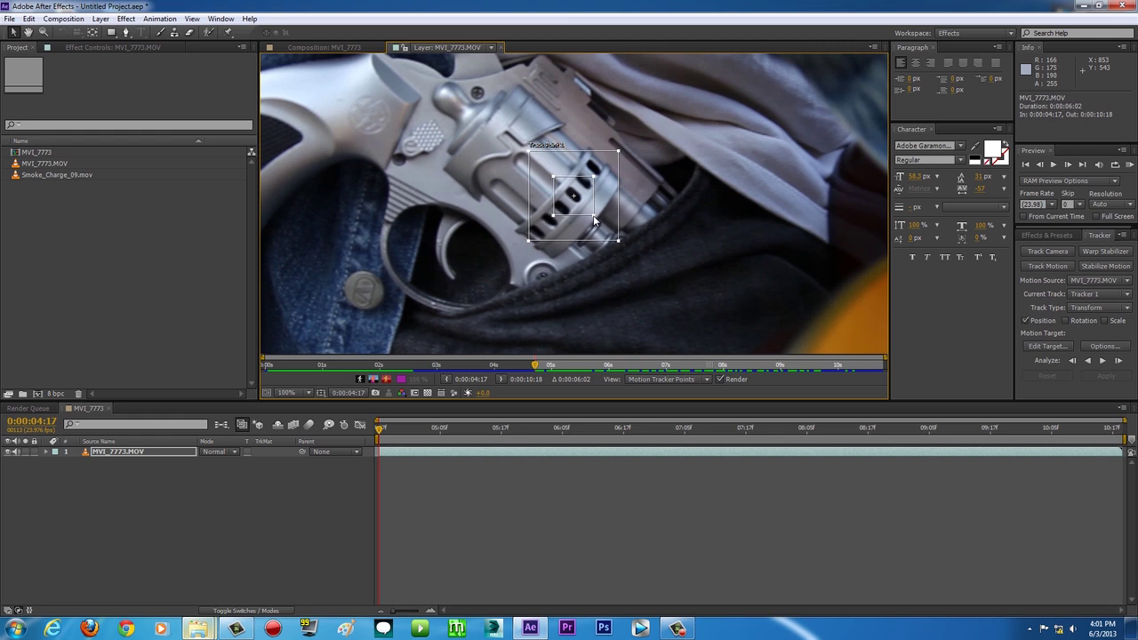
drag(593, 217, 602, 229)
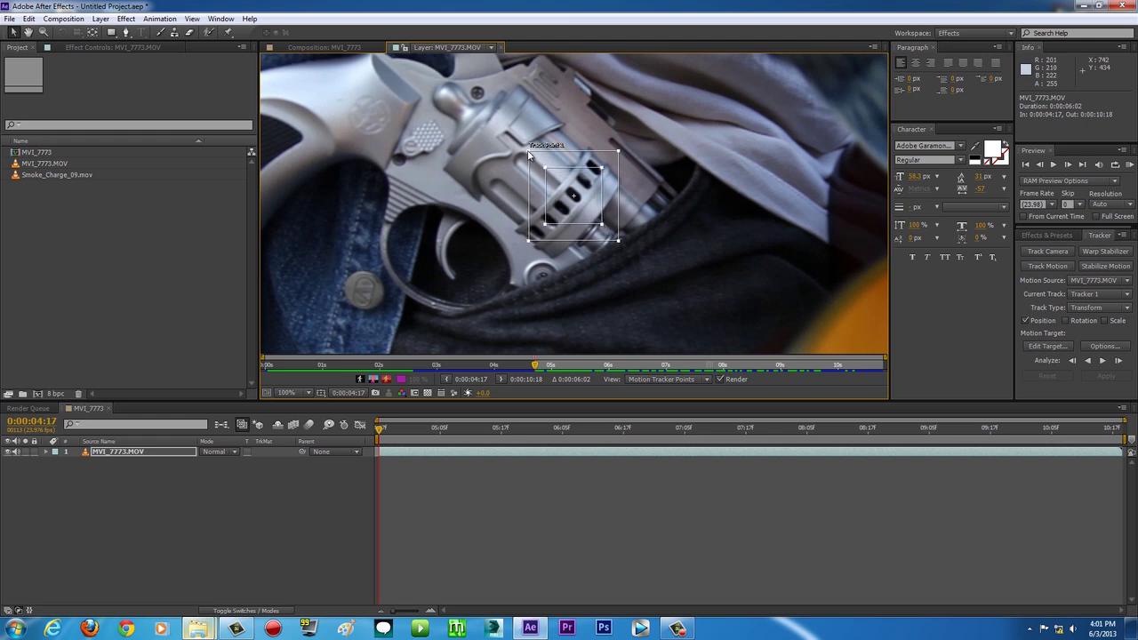
drag(526, 153, 512, 138)
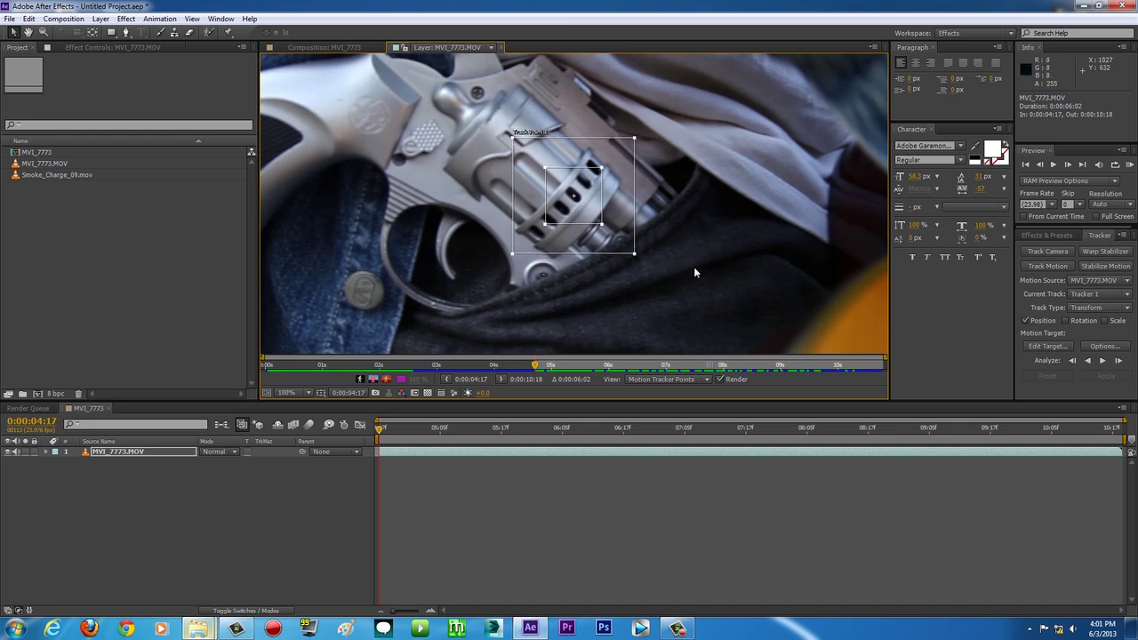
click(307, 393)
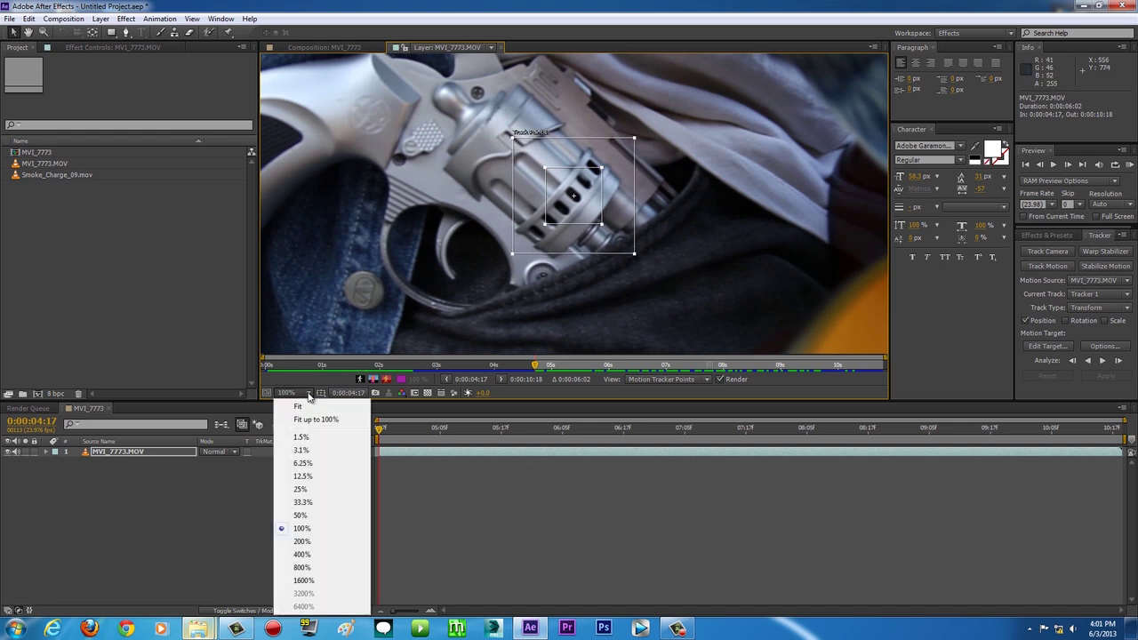
Step: Fit the whole frame in the Layer viewer and add a new Null Object layer
click(319, 422)
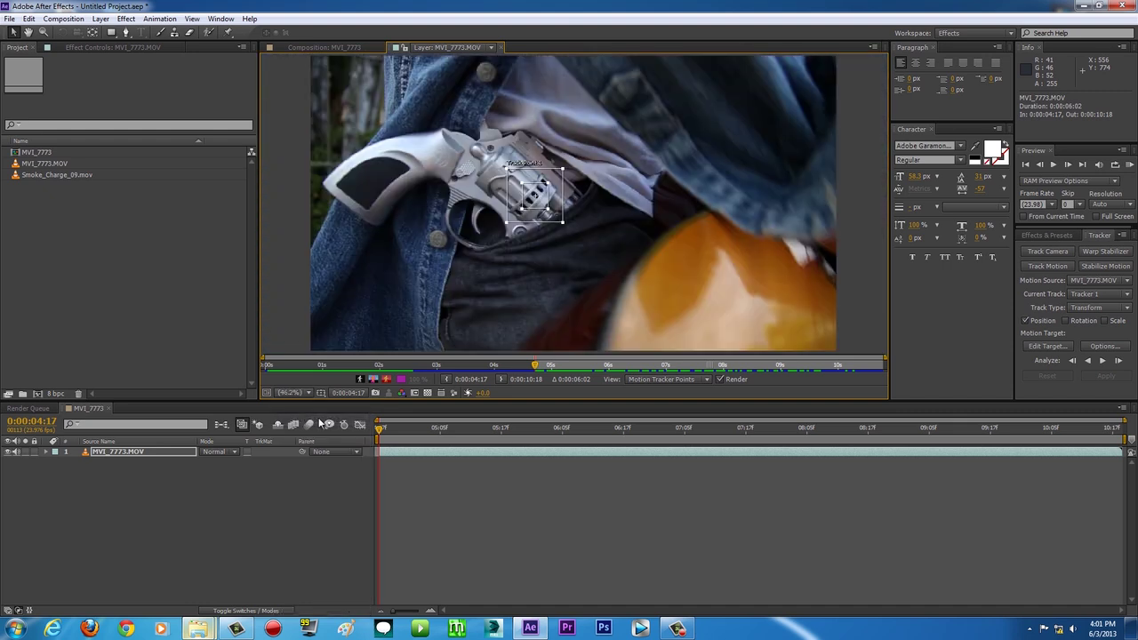
click(100, 19)
mouse_move(115, 33)
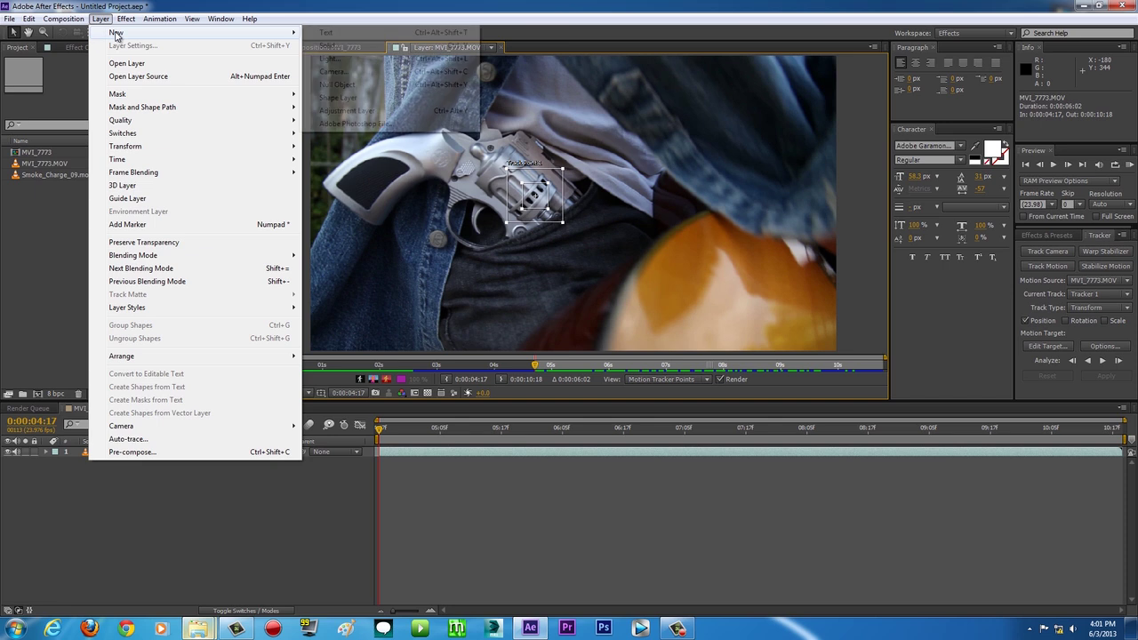
click(354, 84)
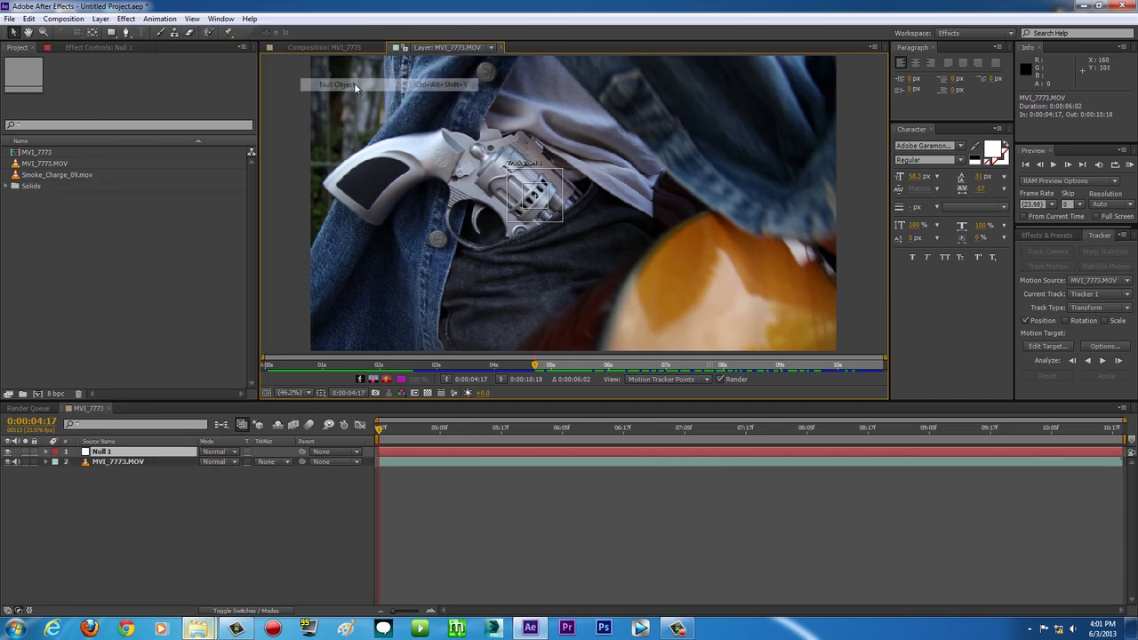
Step: Select the MVI_7773.MOV and Null 1 layers and bring up the tracker's motion target setting
click(127, 462)
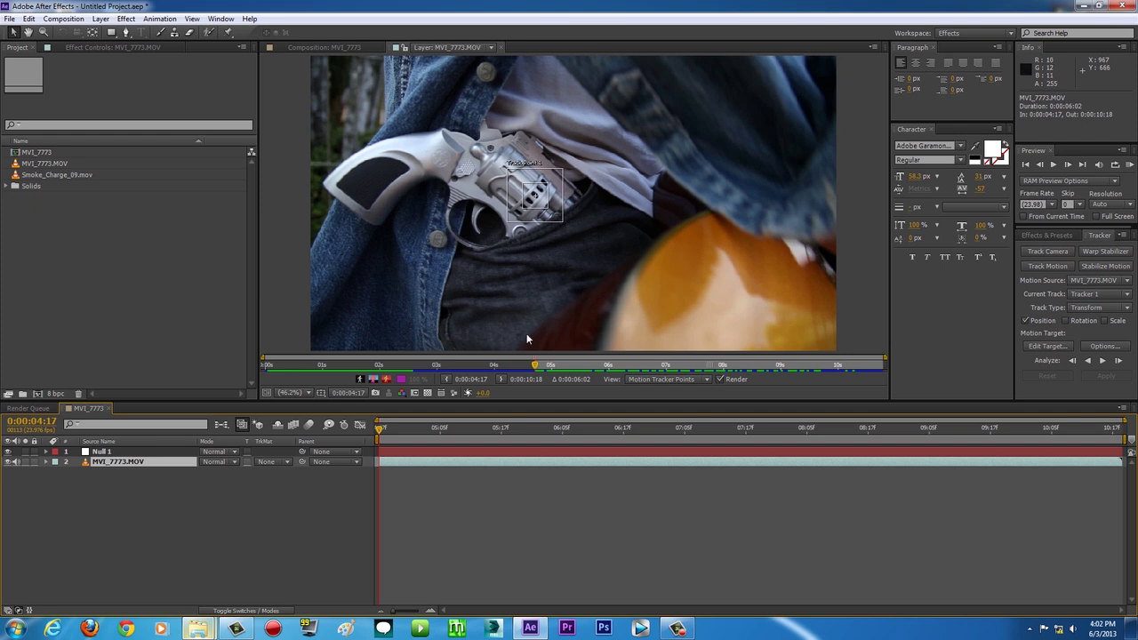
click(140, 452)
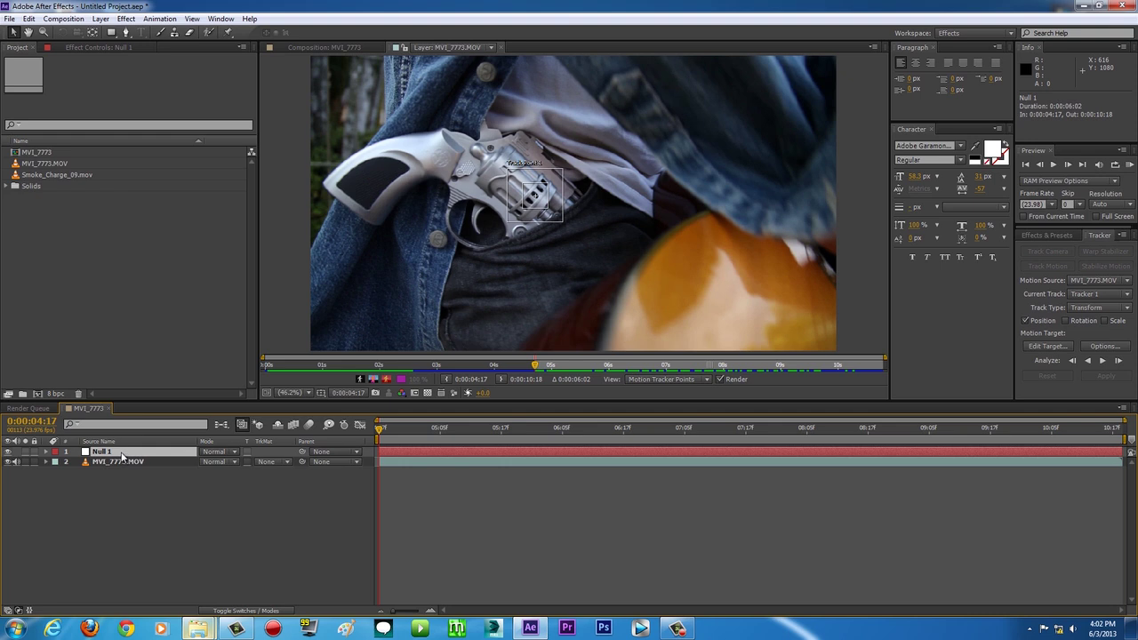
mouse_move(381, 432)
mouse_down()
mouse_move(405, 432)
mouse_move(378, 431)
mouse_up()
click(1046, 347)
Step: Set Null 1 as the motion target, then analyze Track Point 1 forward on MVI_7773.MOV
click(591, 299)
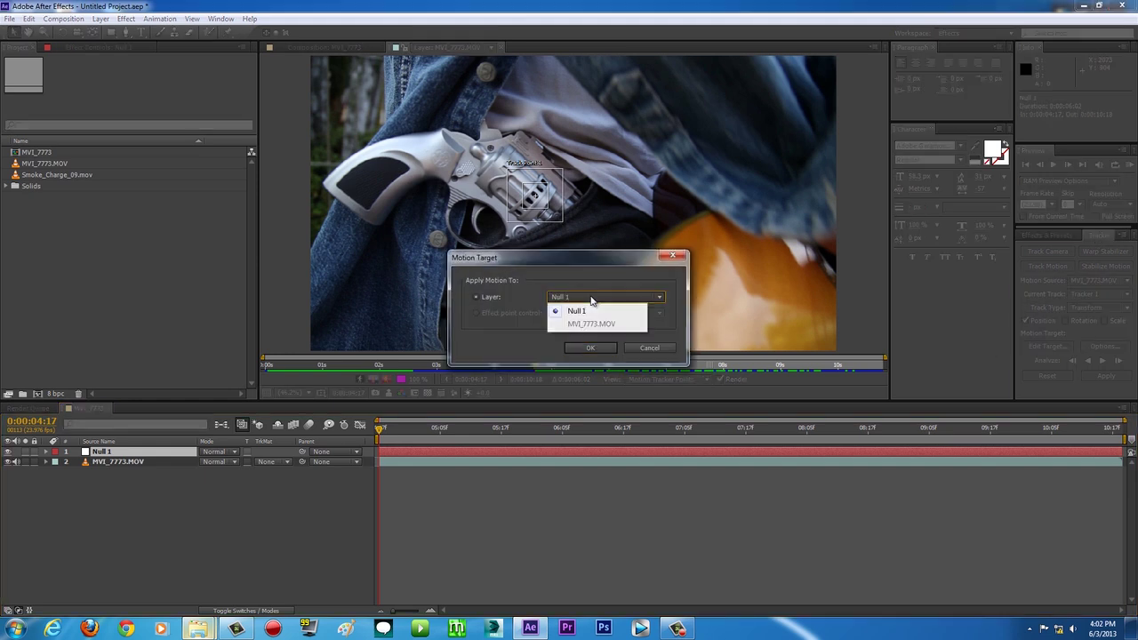
click(575, 312)
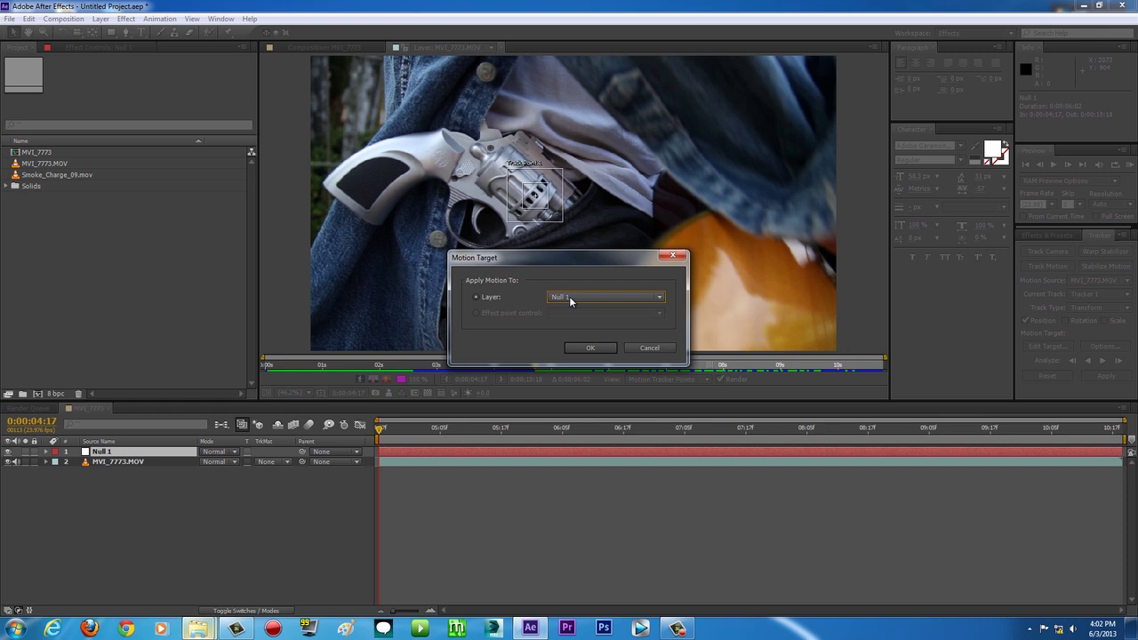
click(583, 348)
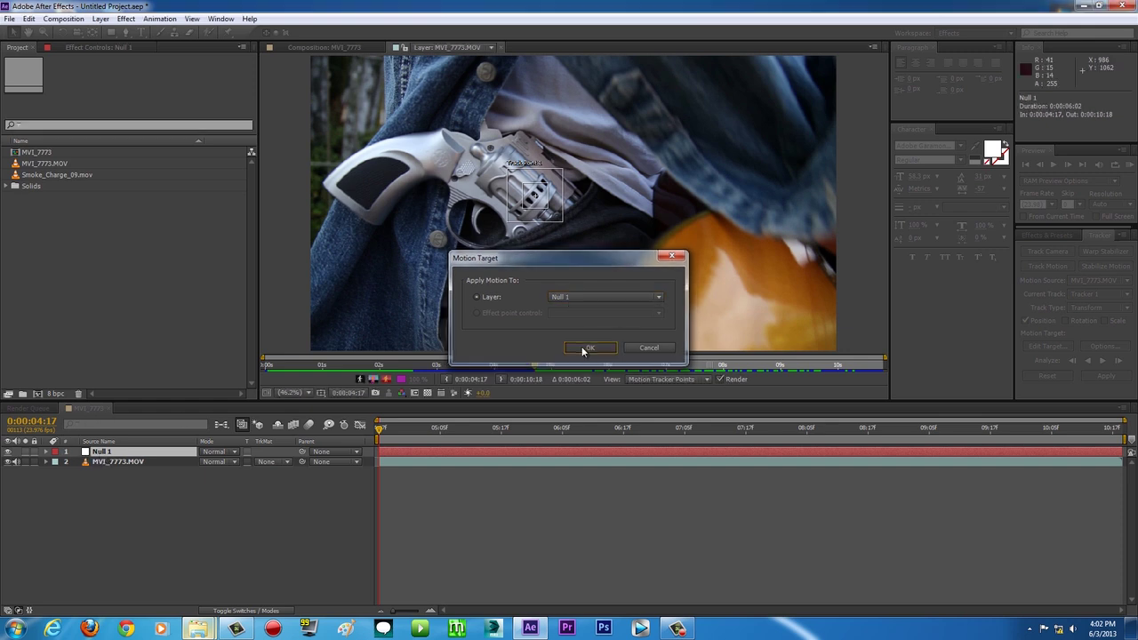
click(394, 461)
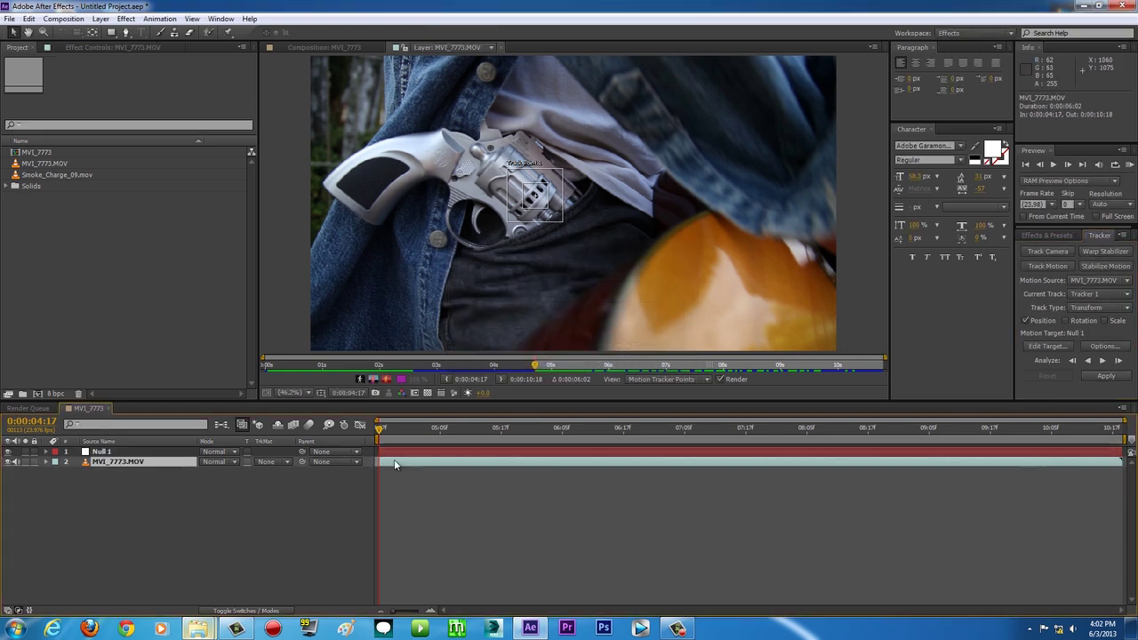
click(1102, 360)
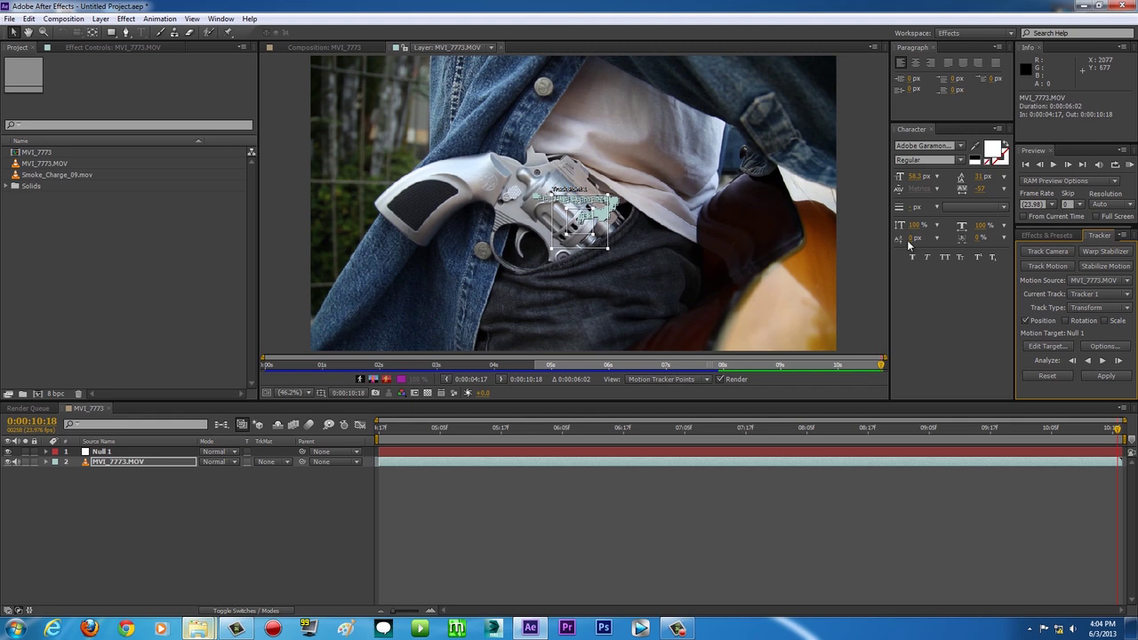
drag(505, 419, 1055, 440)
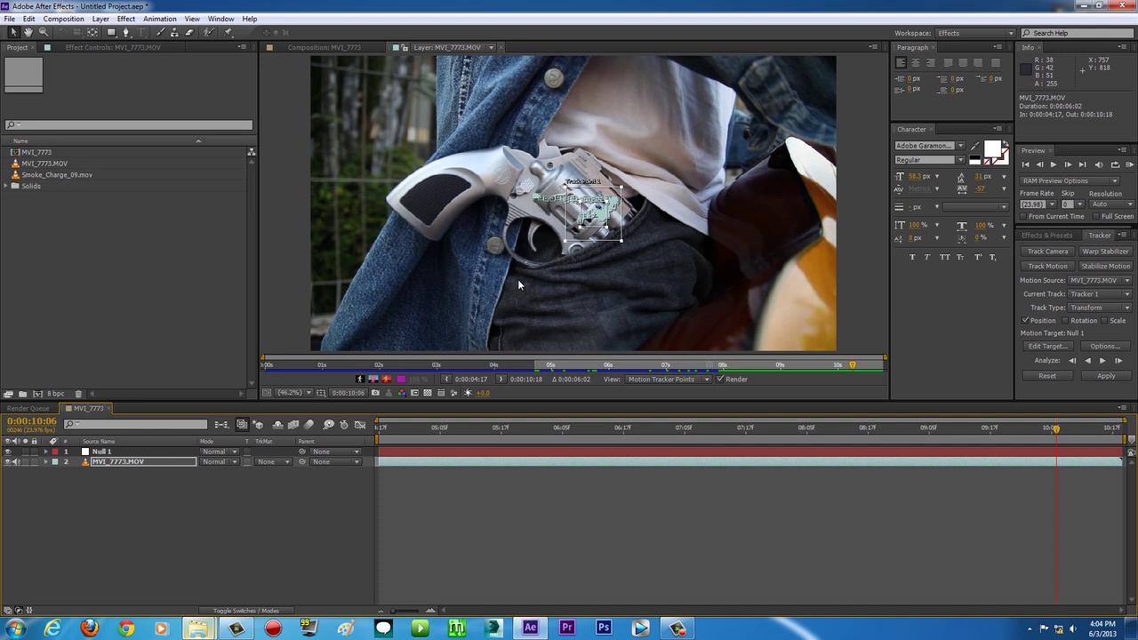
click(394, 428)
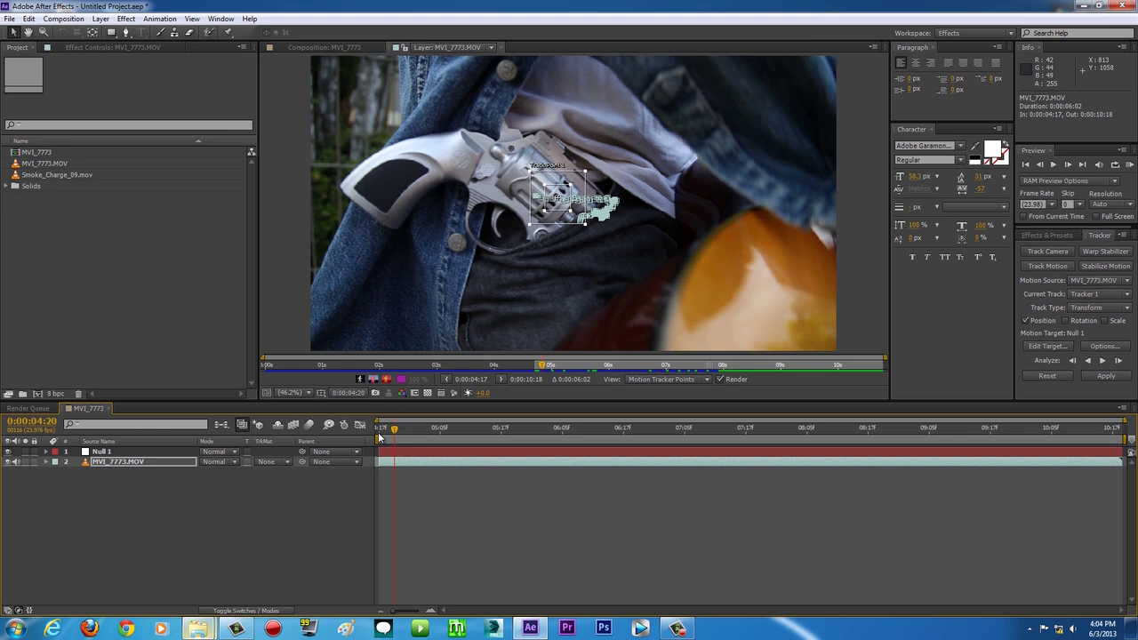
drag(384, 436, 364, 438)
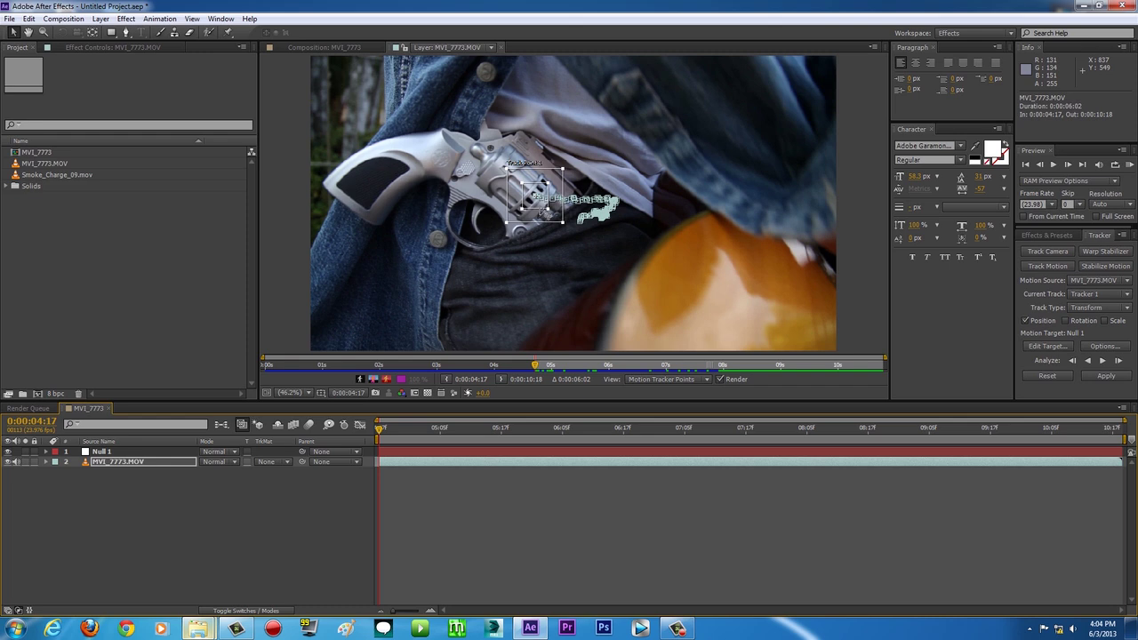
click(395, 428)
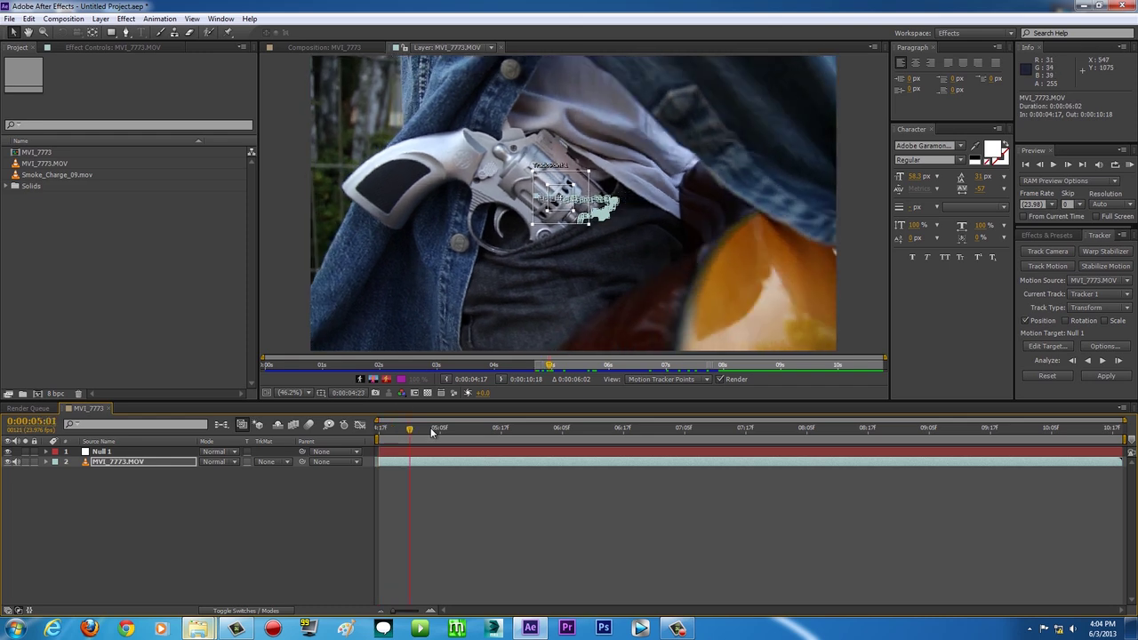
click(381, 429)
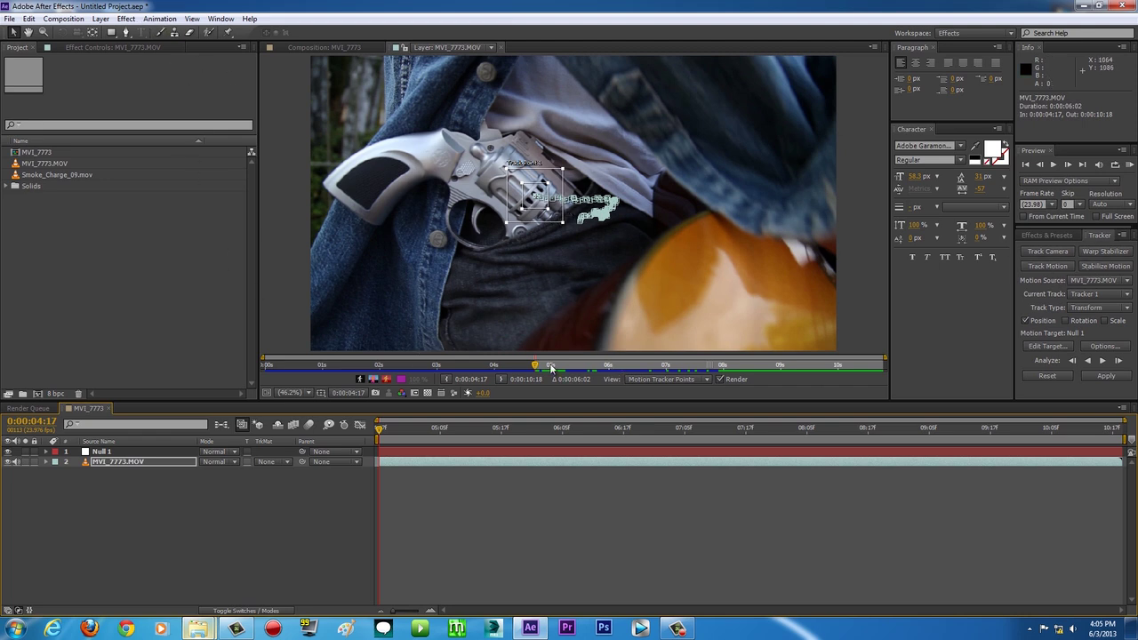
click(414, 427)
Step: Apply the X and Y track data to Null 1 and collapse the footage layer's tracker properties
drag(436, 431, 577, 431)
key(Home)
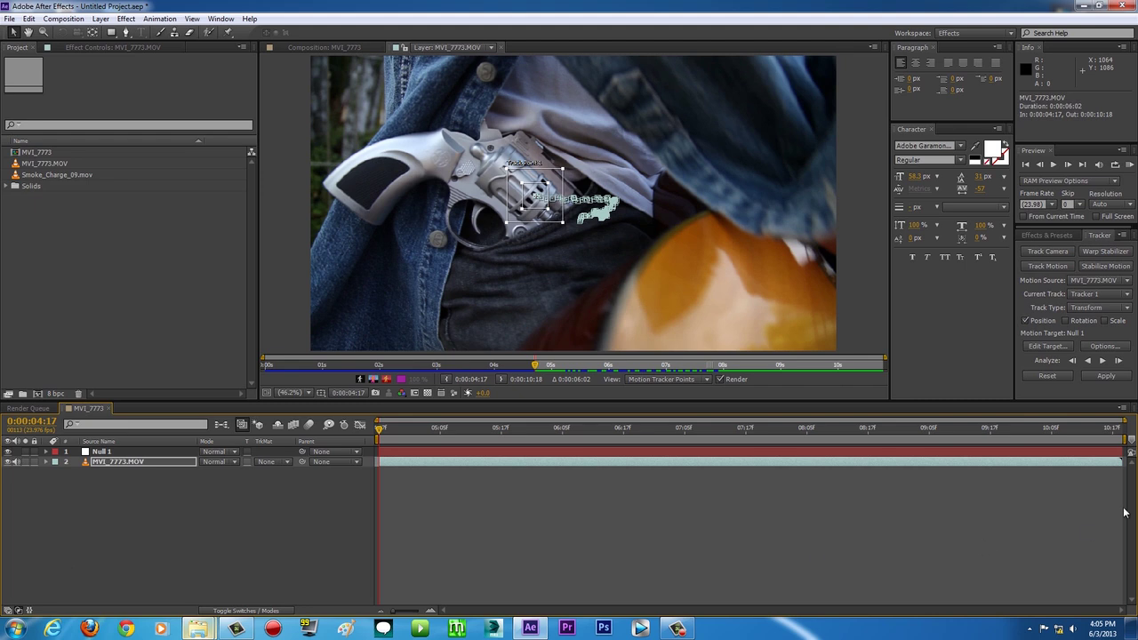
click(1047, 345)
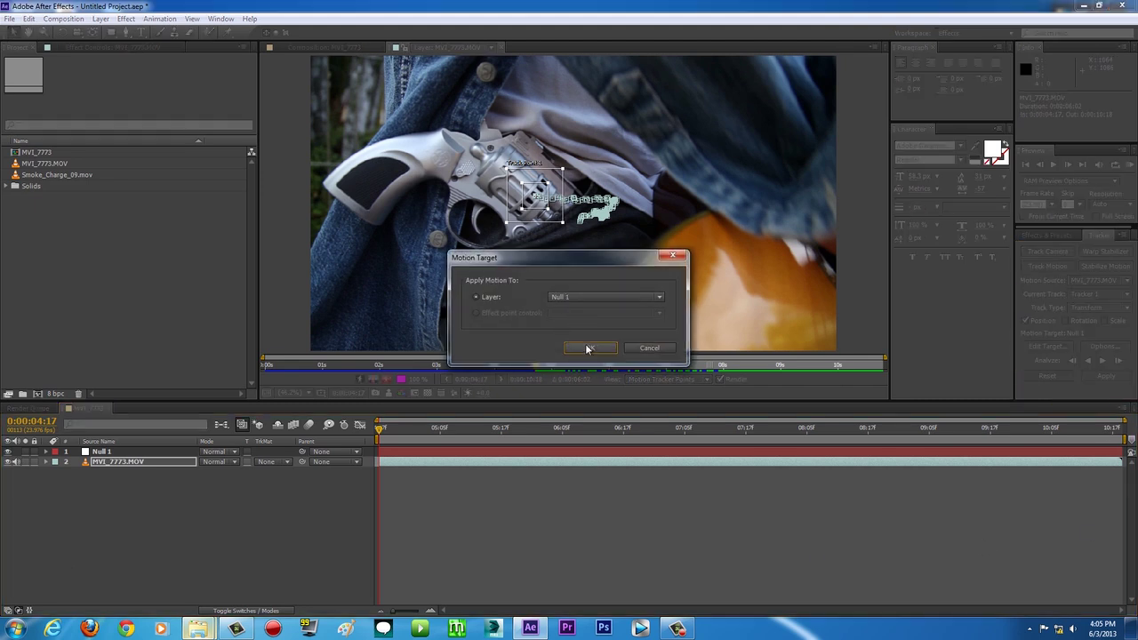
click(586, 347)
click(1105, 376)
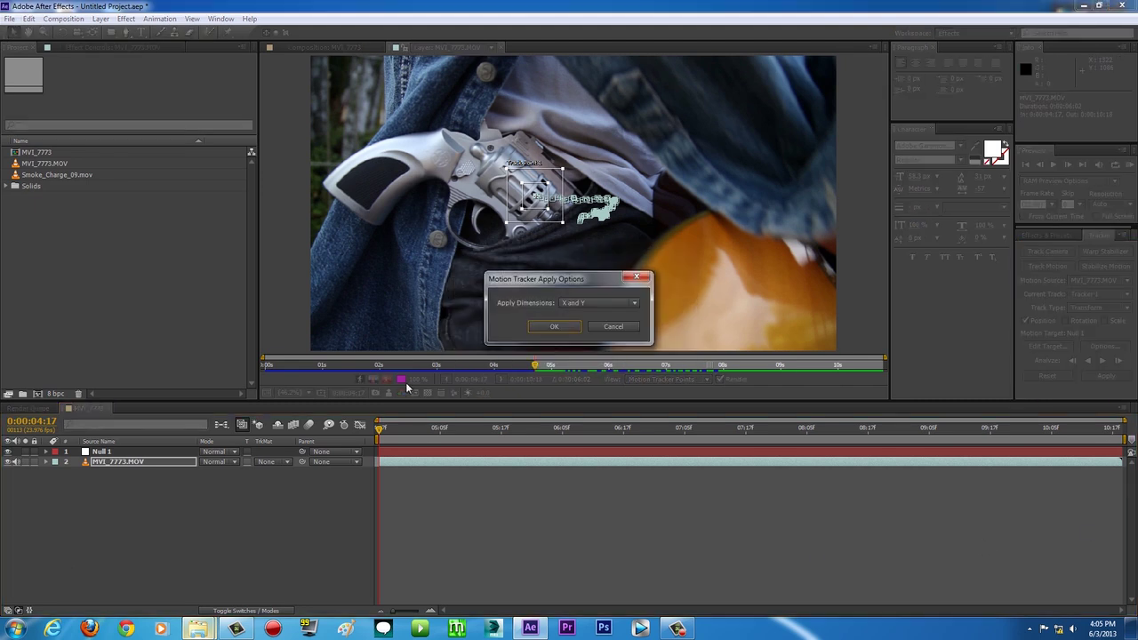
click(543, 325)
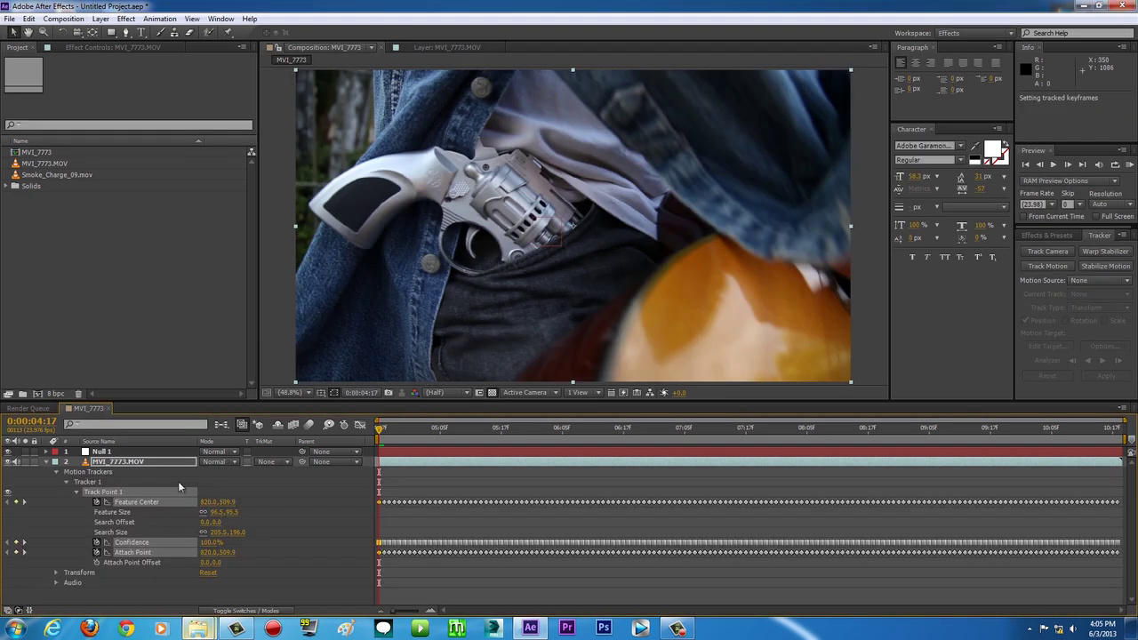
click(55, 462)
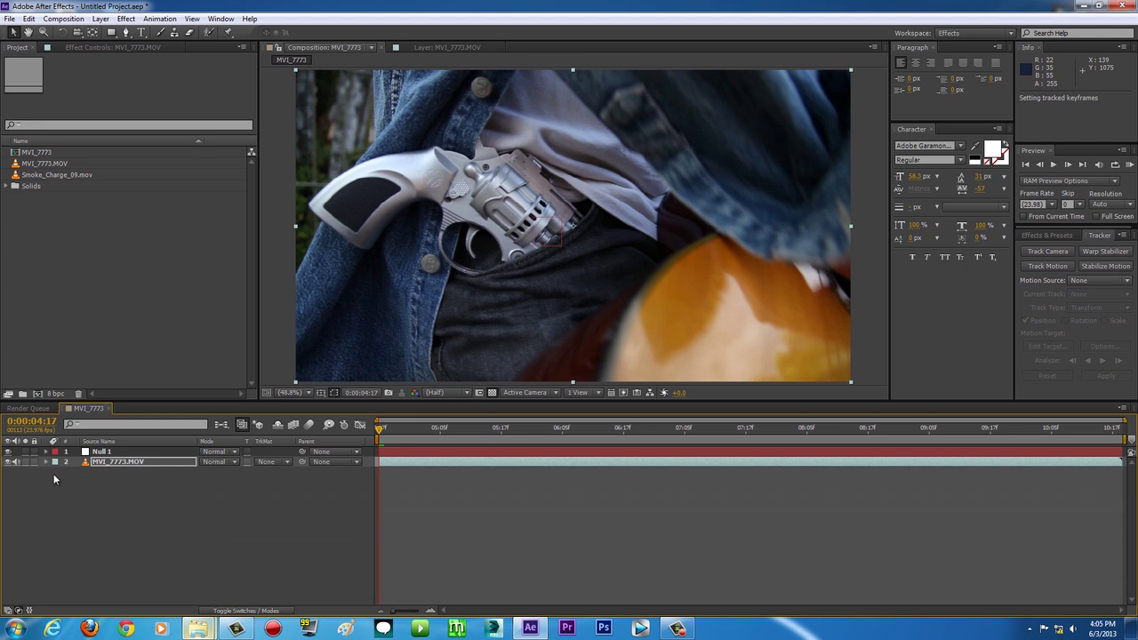
click(111, 452)
Step: Hide Null 1, preview the tracked shot, and add Smoke_Charge_09.mov to the composition
mouse_move(379, 433)
mouse_down()
mouse_move(1008, 441)
mouse_move(985, 461)
mouse_move(379, 444)
mouse_up()
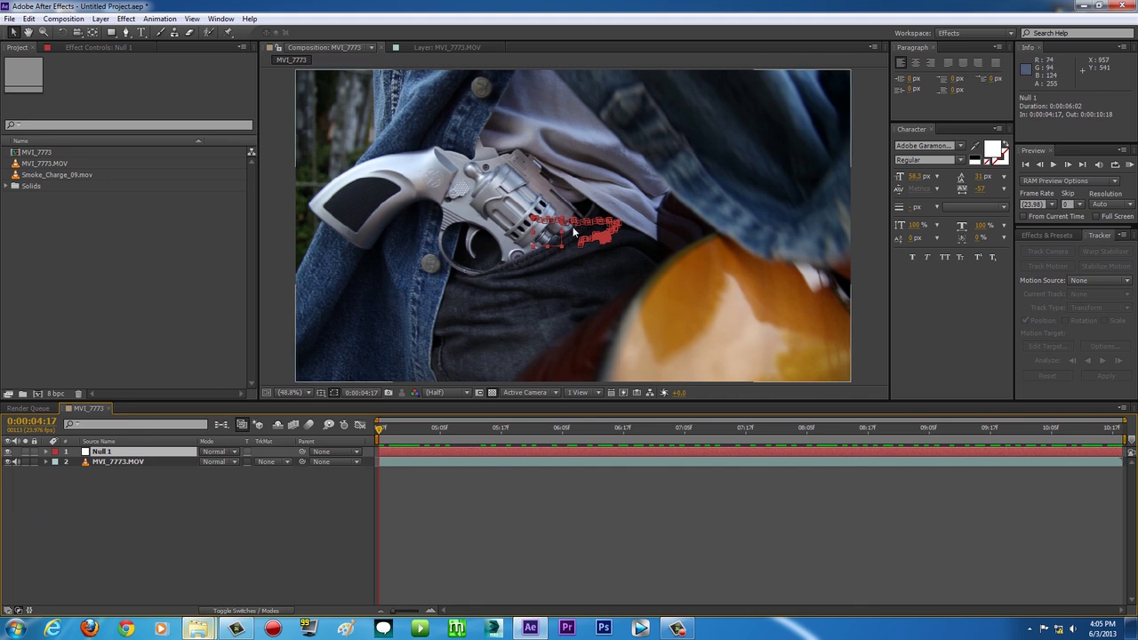
click(9, 452)
drag(383, 426, 670, 428)
key(KP_0)
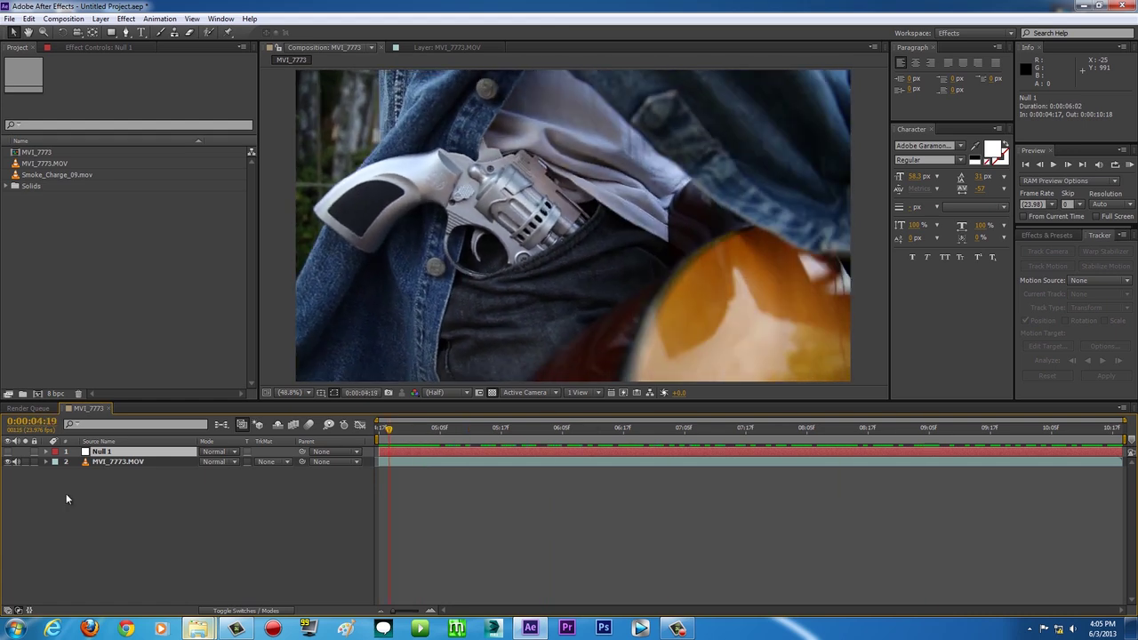
drag(384, 428, 353, 434)
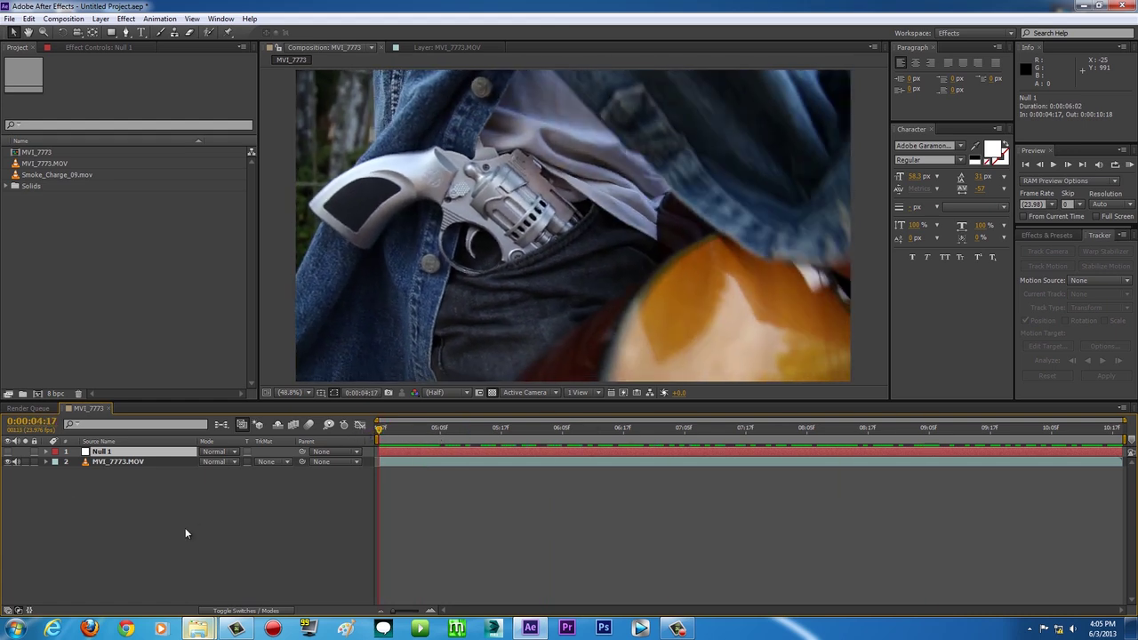
drag(44, 175, 553, 242)
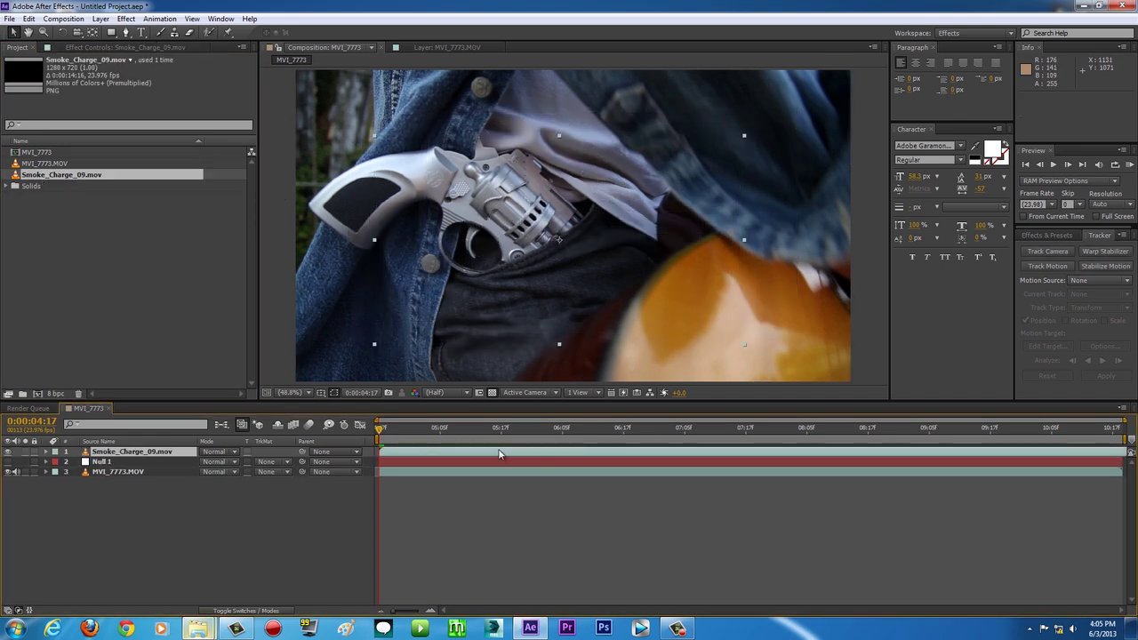
Step: Find the smoke puff's frame, scale the smoke layer up and move it onto the gun muzzle
drag(437, 428, 608, 429)
drag(677, 433, 365, 455)
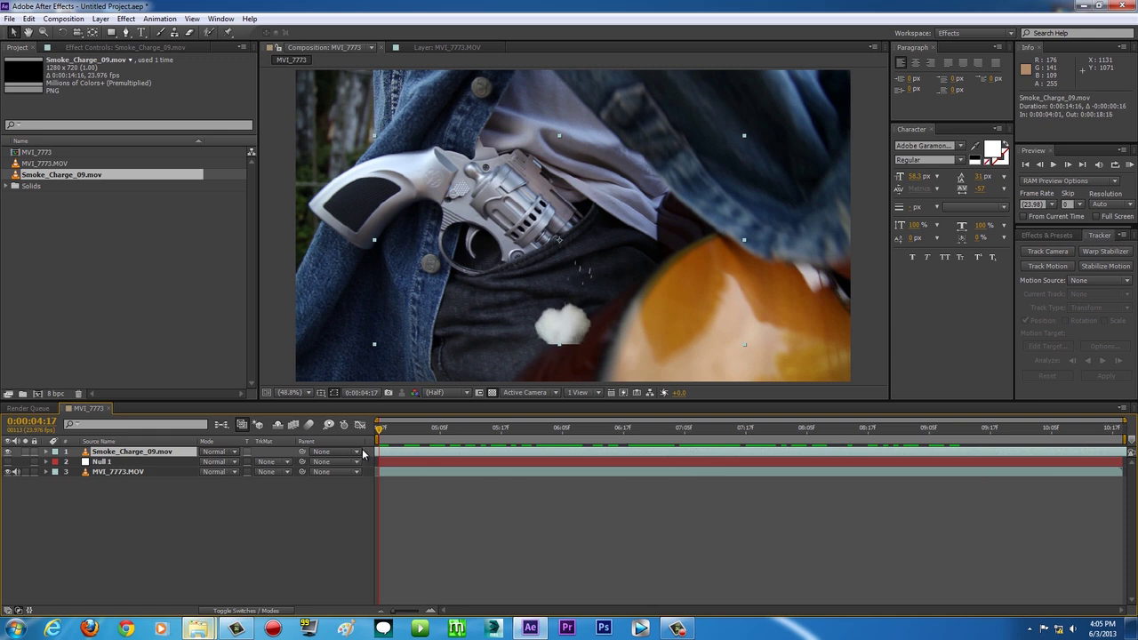
key(s)
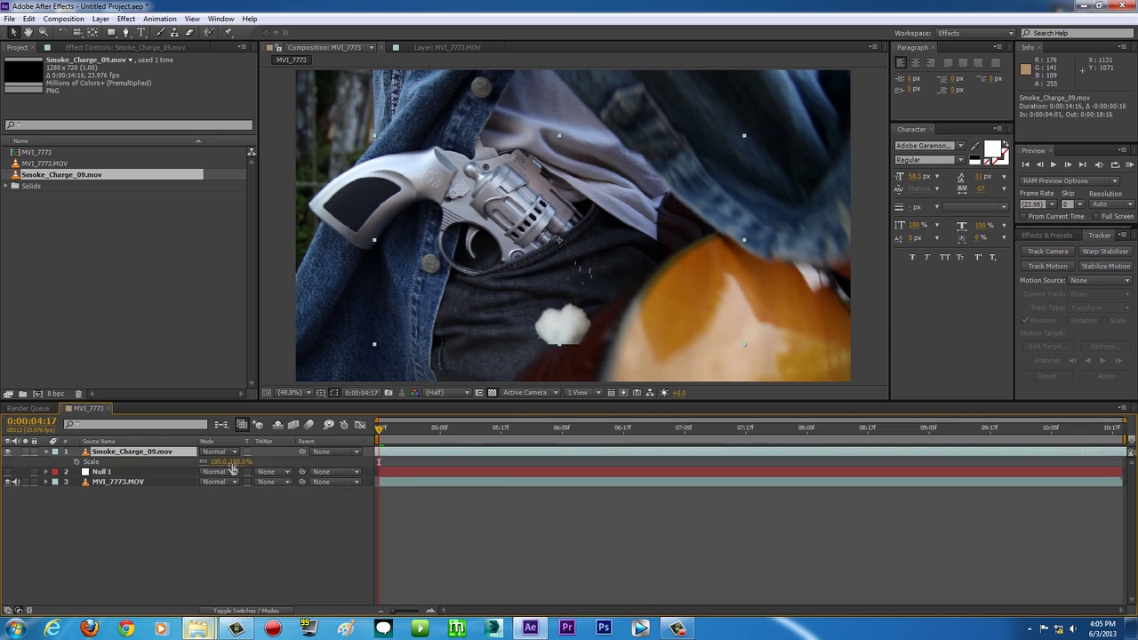
drag(228, 462, 320, 462)
drag(684, 312, 628, 40)
Step: Preview the shot, fine-tune the smoke's scale to 228%, and check it over later frames
drag(380, 431, 504, 434)
key(KP_0)
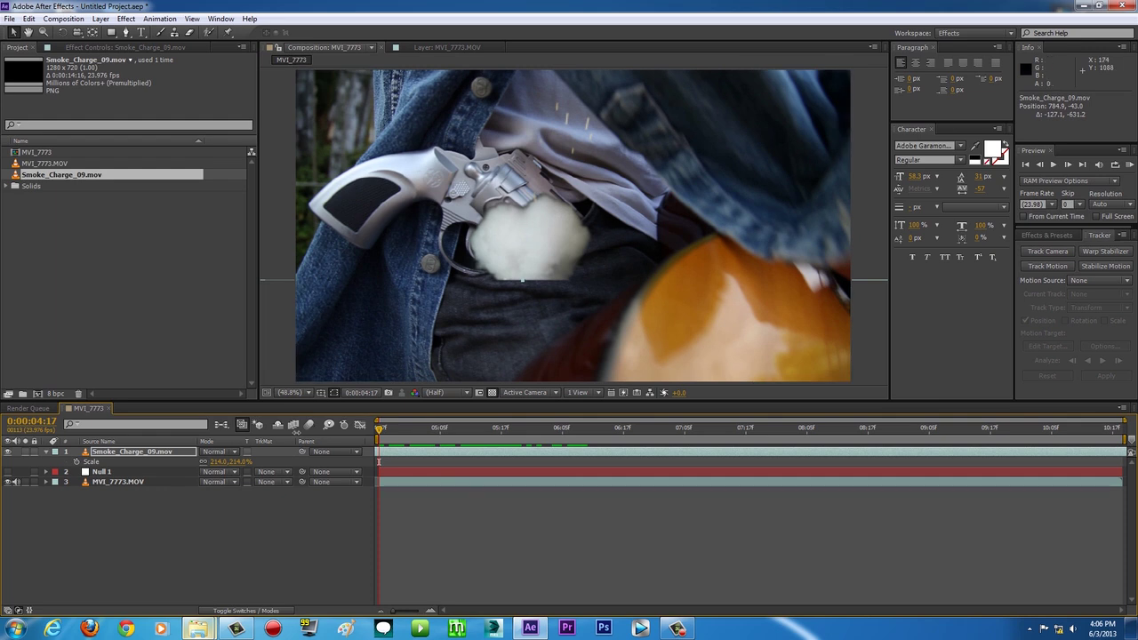
drag(244, 466, 256, 466)
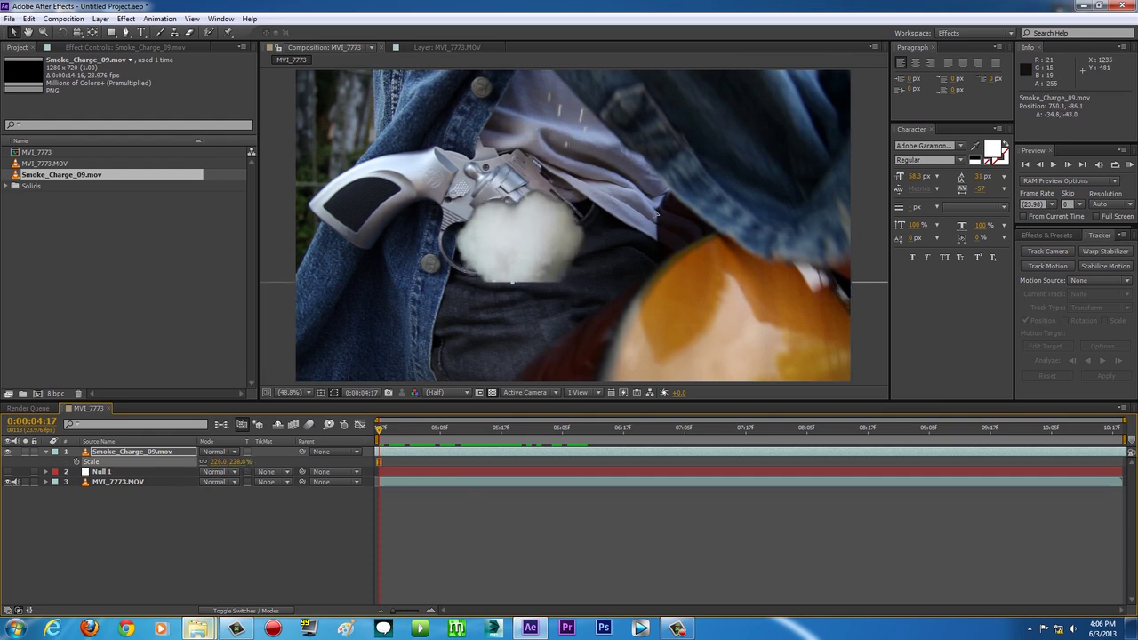
click(391, 353)
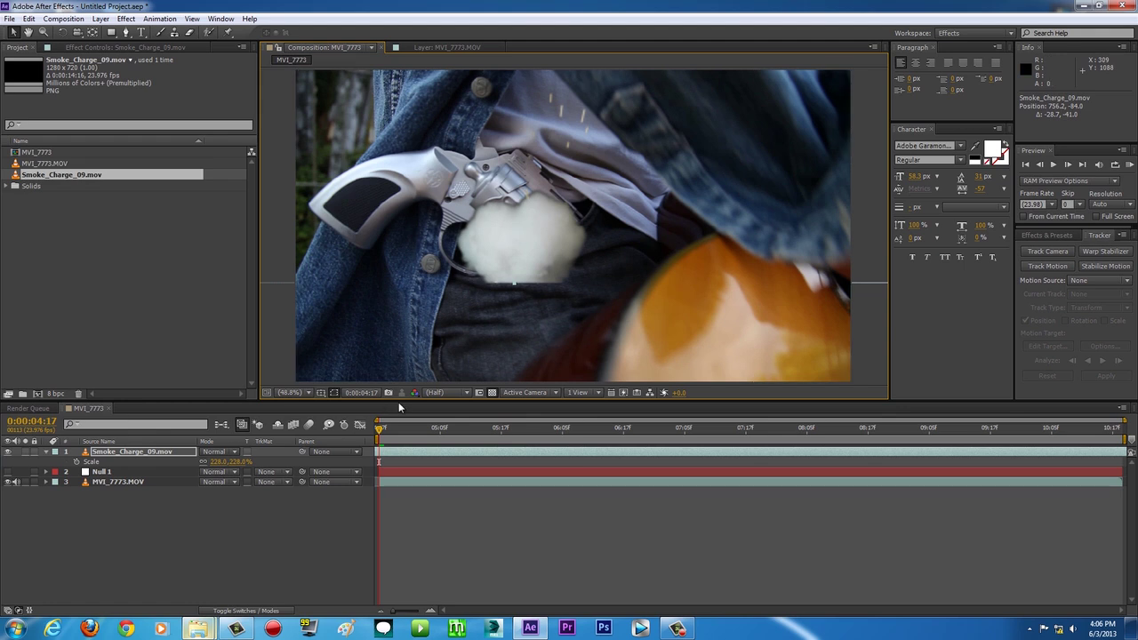
click(410, 430)
drag(427, 432, 586, 432)
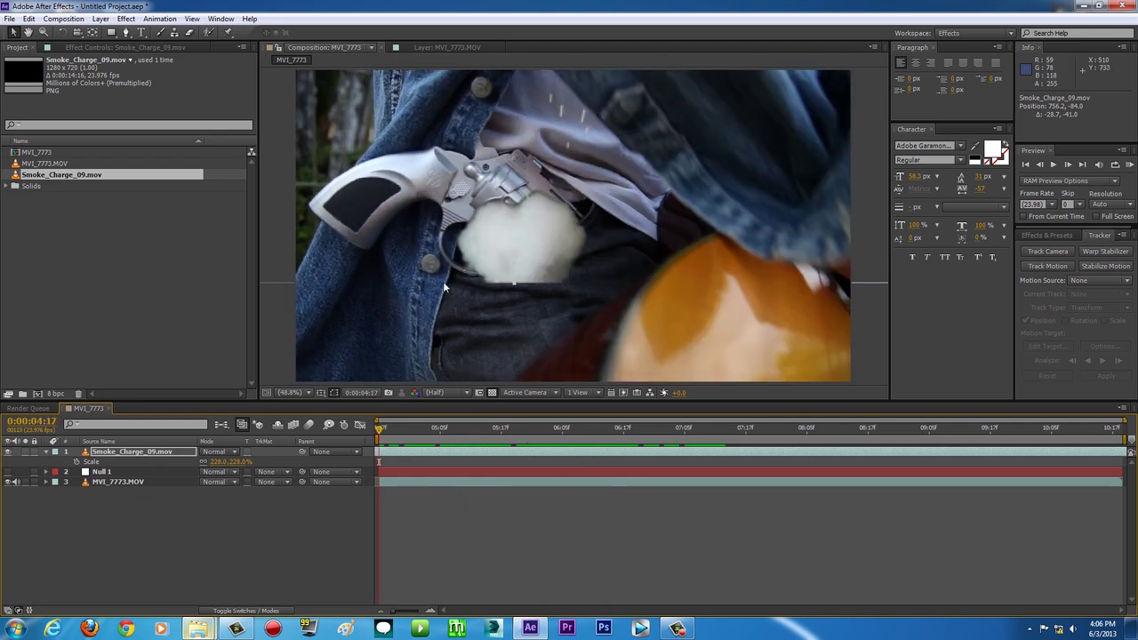
drag(382, 427, 352, 436)
Step: Parent Smoke_Charge_09.mov to Null 1 and scrub ahead to see the smoke follow the gun
click(133, 454)
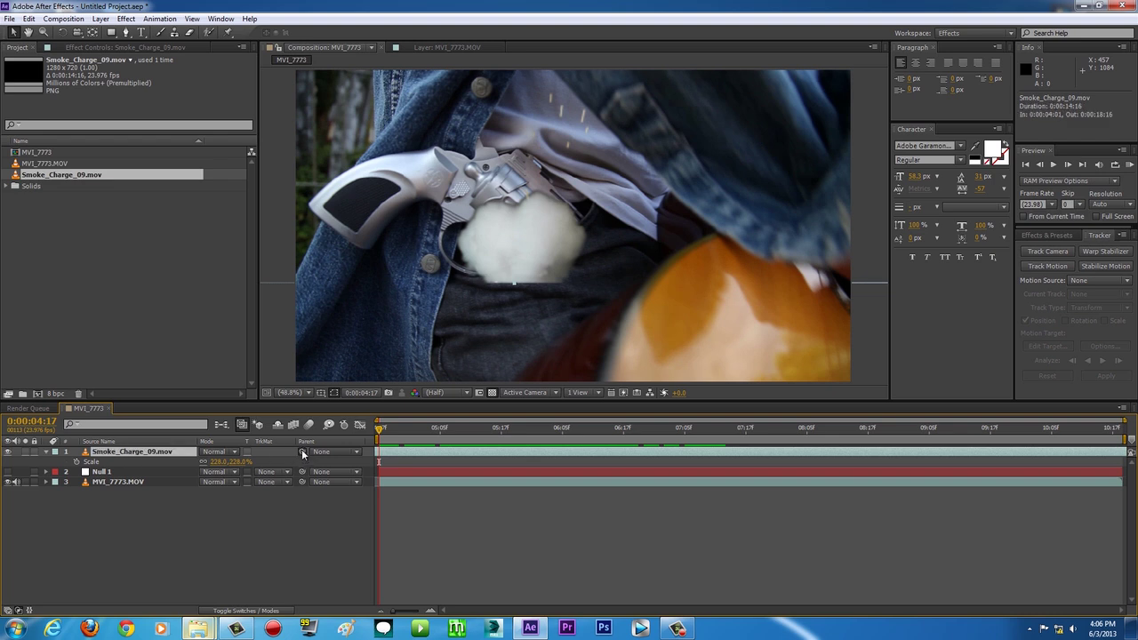
drag(301, 451, 104, 478)
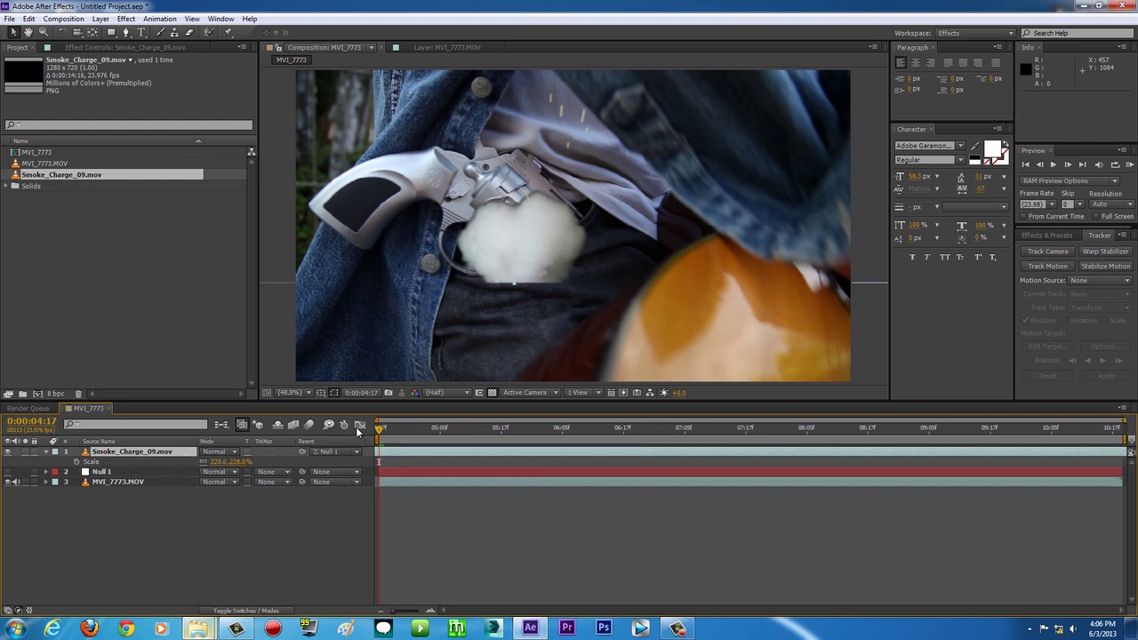
click(359, 452)
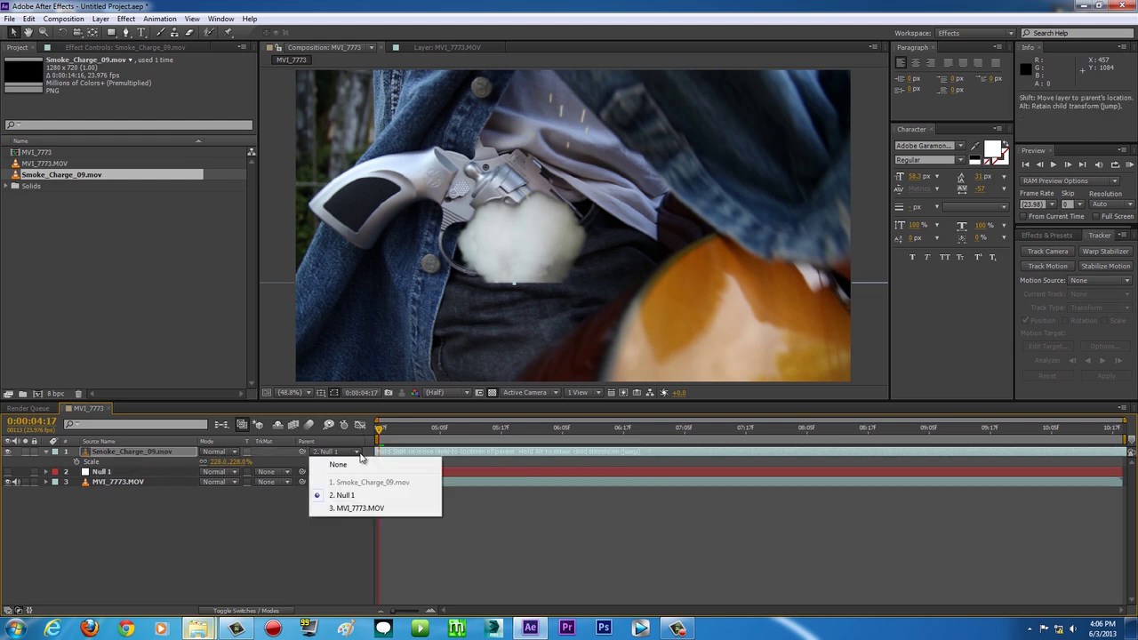
click(272, 450)
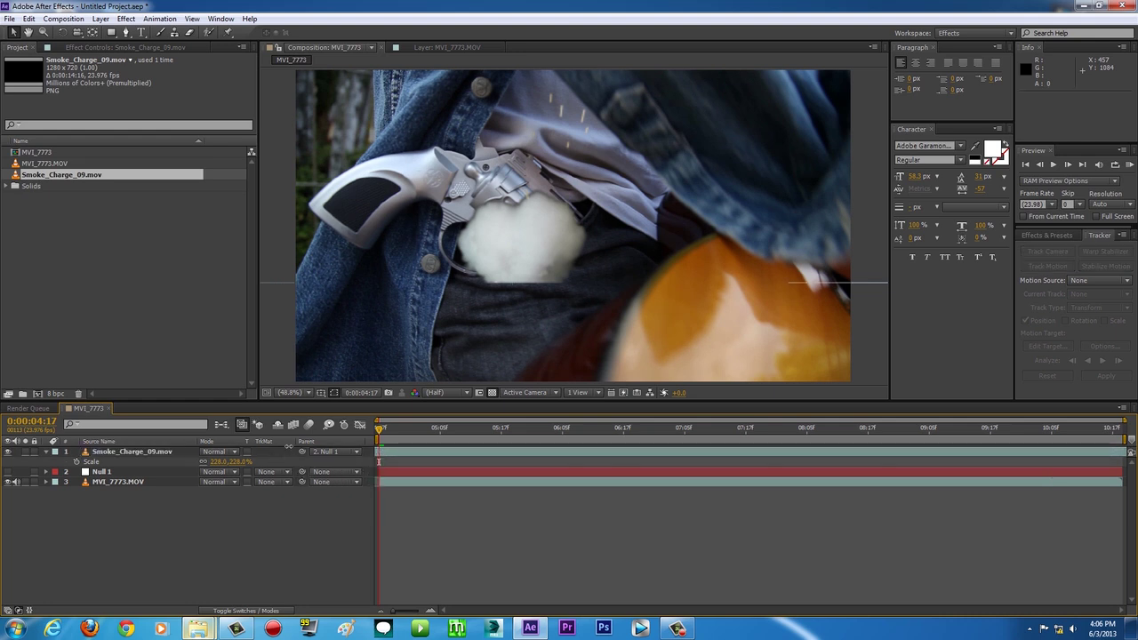
click(357, 451)
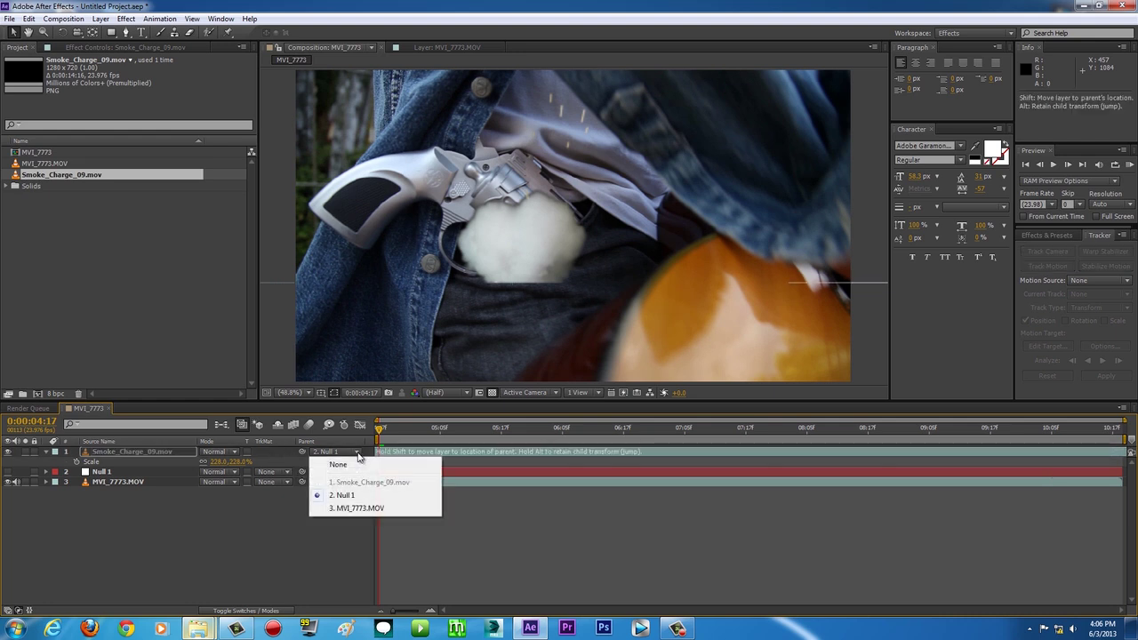
click(354, 499)
click(146, 474)
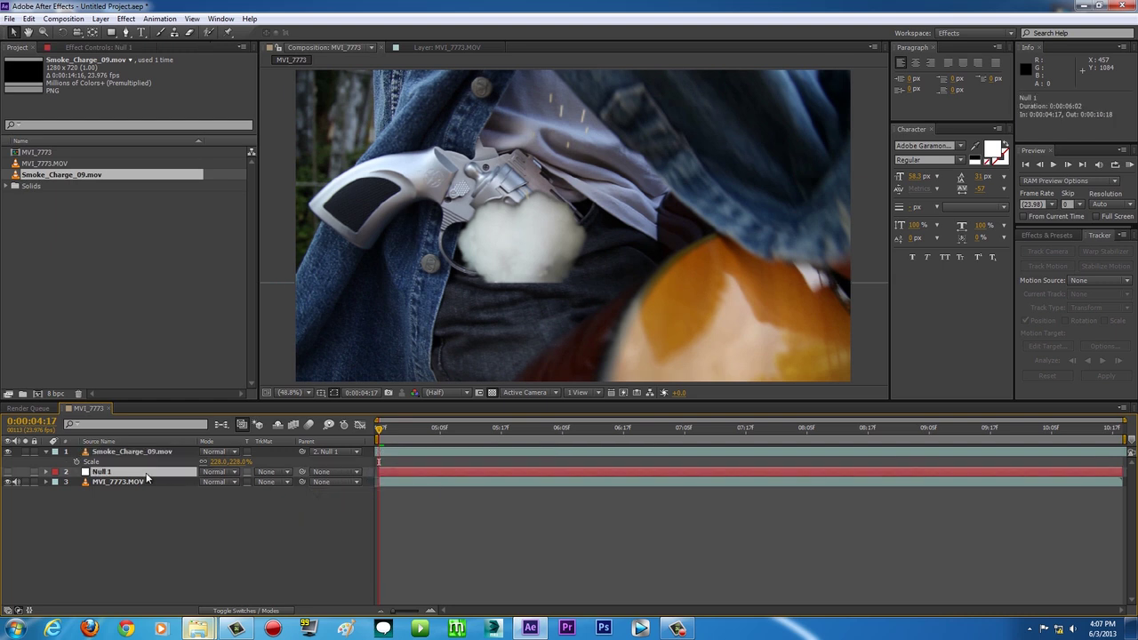
drag(300, 453, 130, 471)
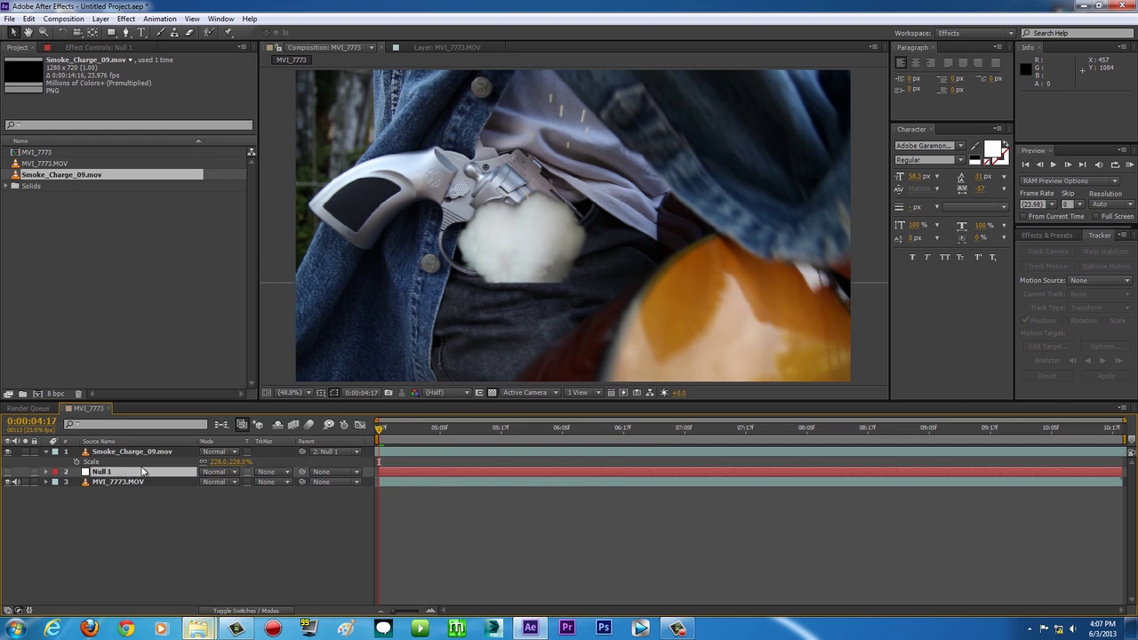
drag(382, 432, 471, 452)
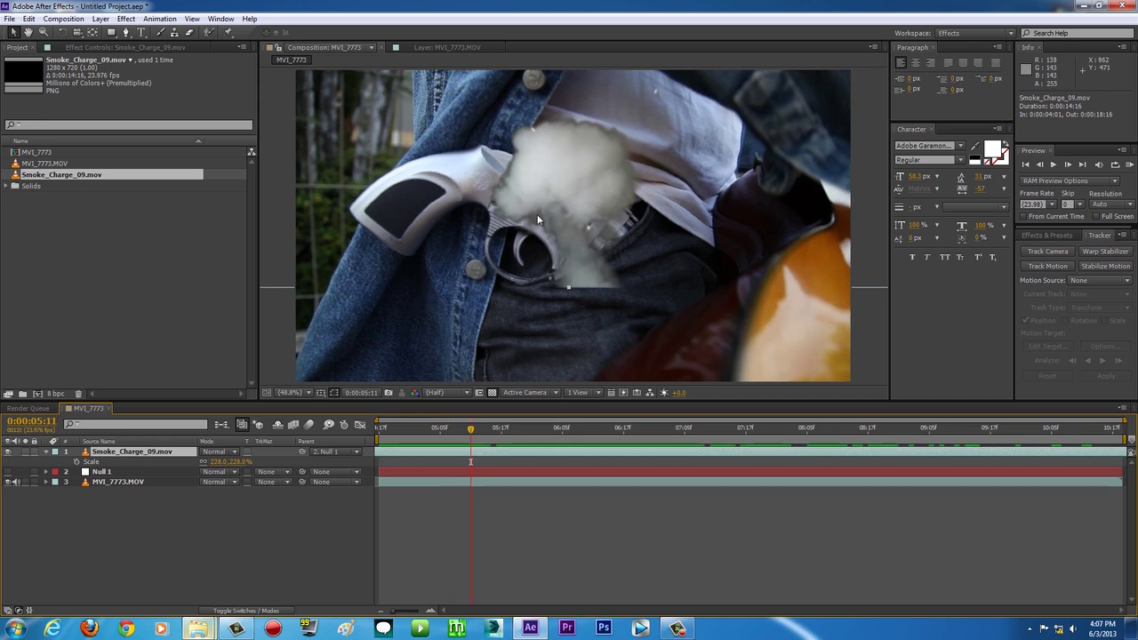
Step: Scrub through the smoke burst frames, then switch the timeline to layer switch columns
drag(471, 430, 522, 430)
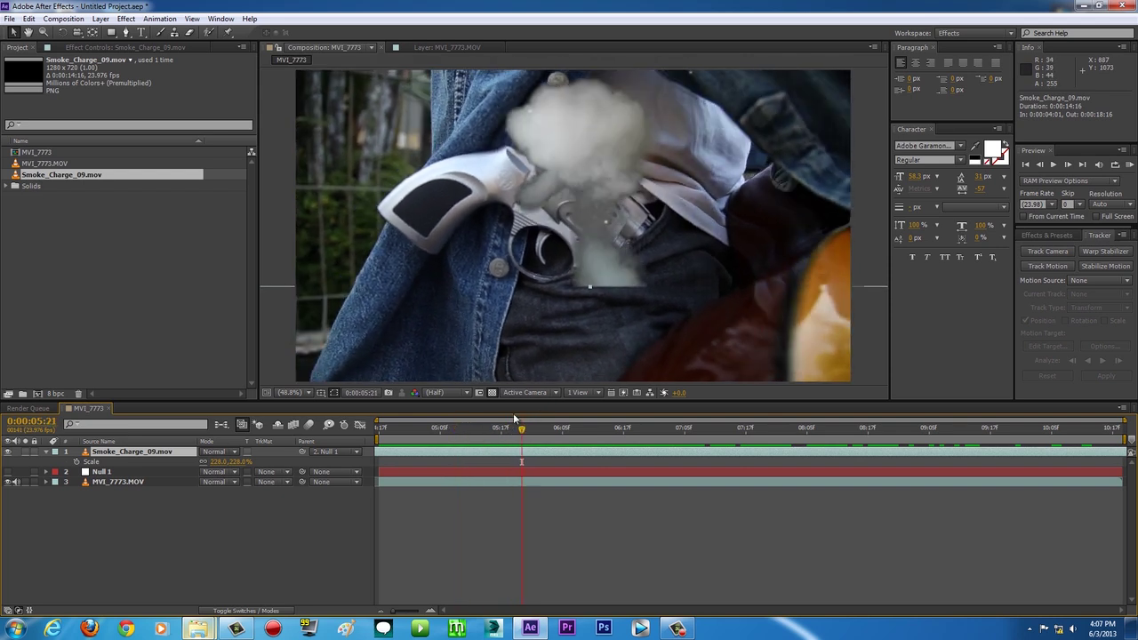
click(241, 611)
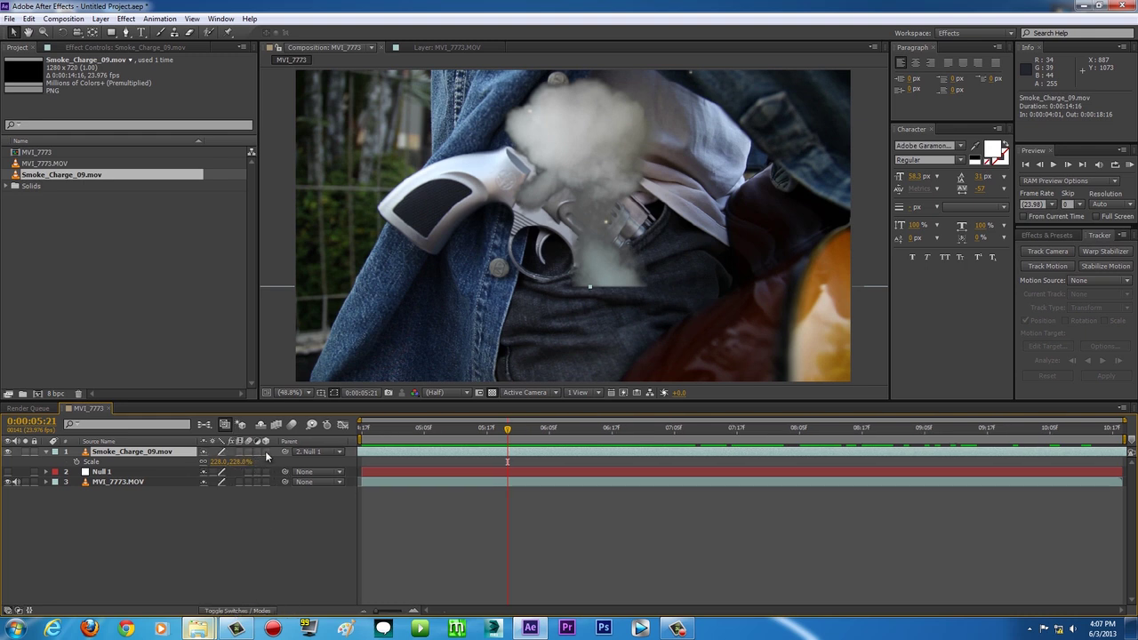
click(226, 611)
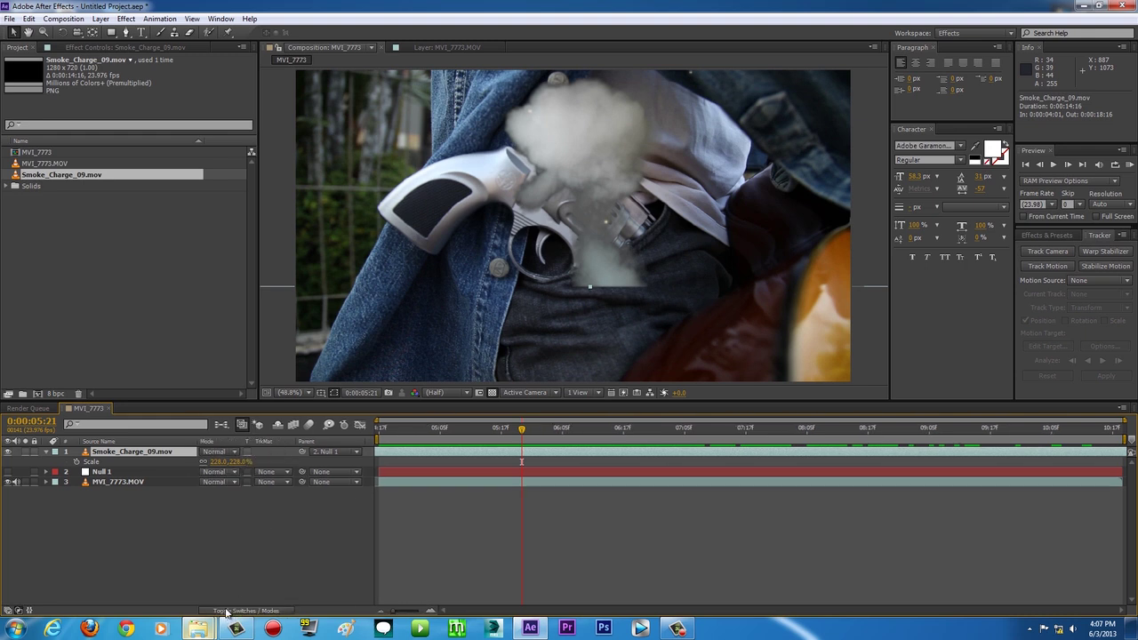
click(238, 452)
click(238, 452)
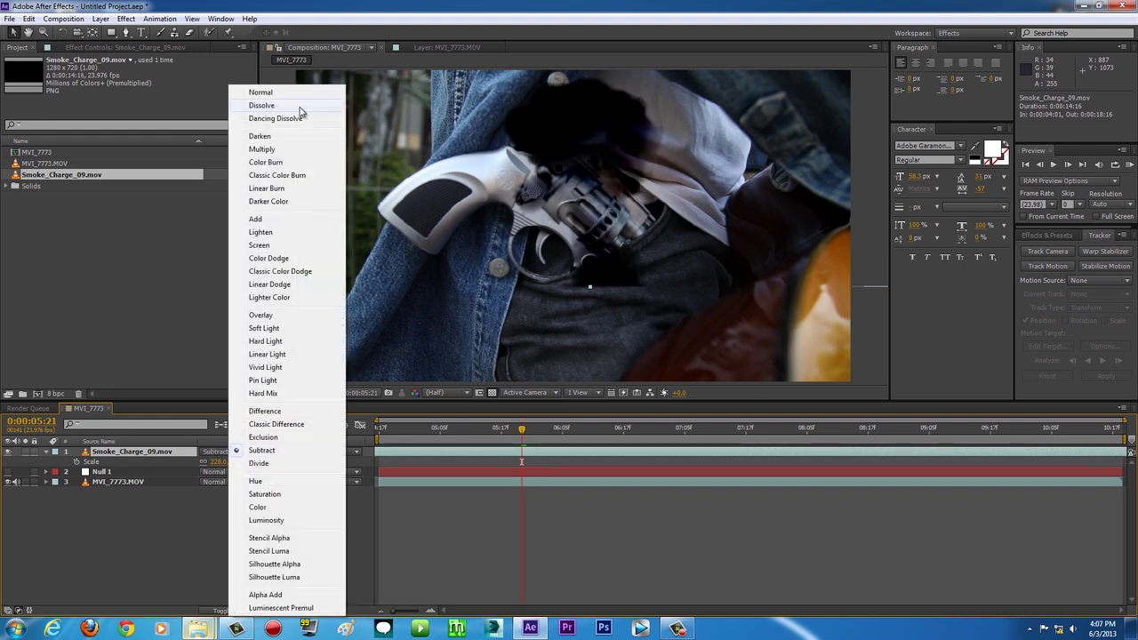
click(187, 360)
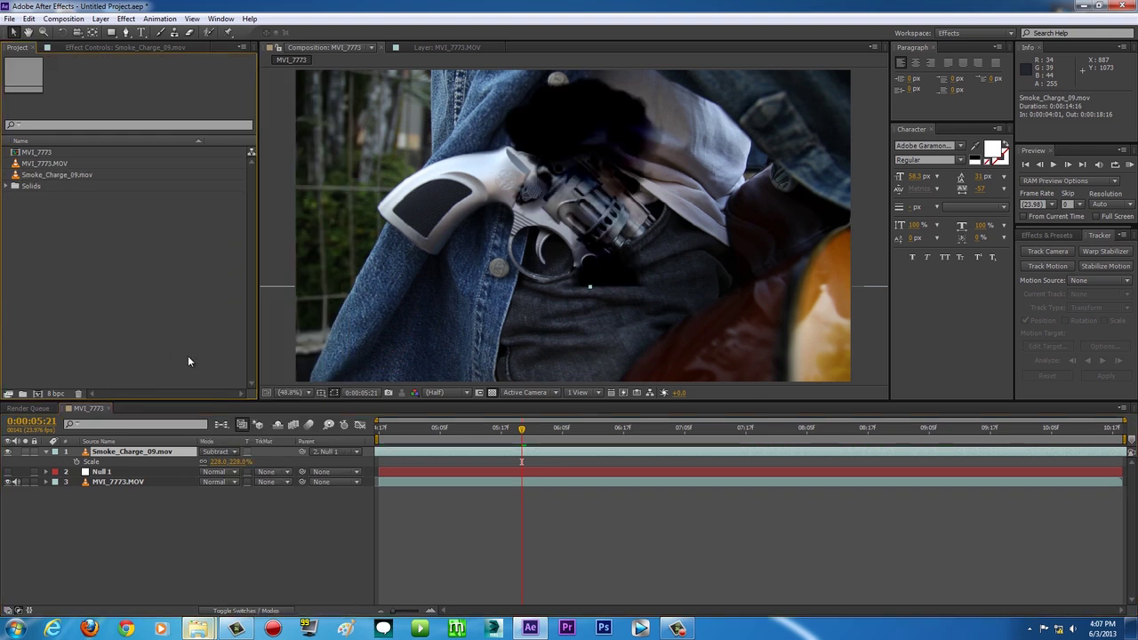
click(238, 451)
click(277, 233)
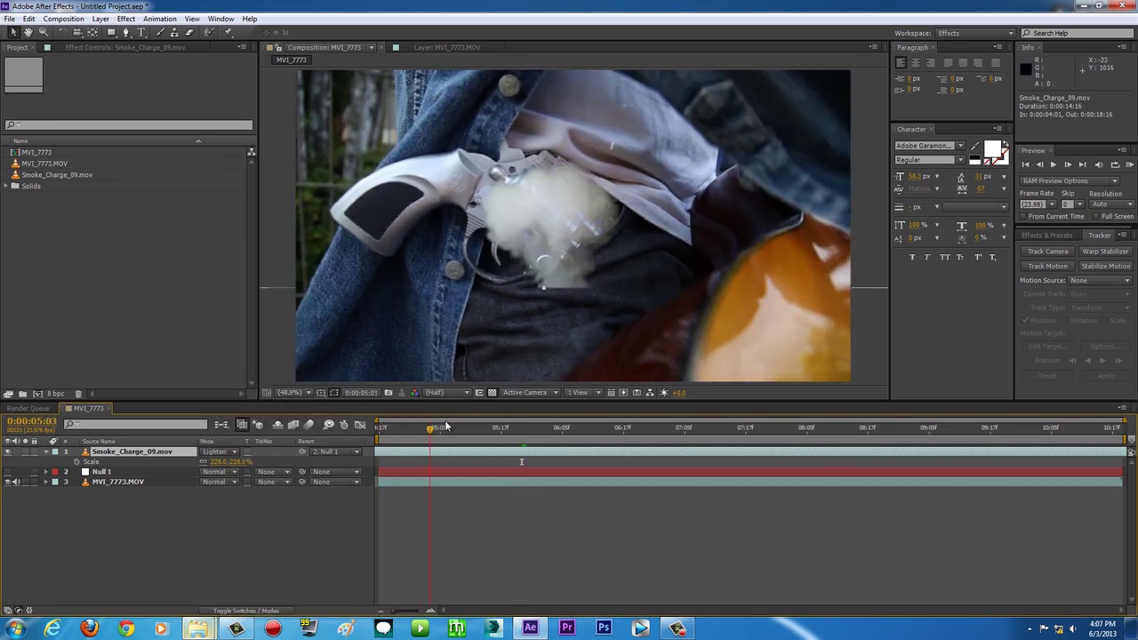
click(234, 452)
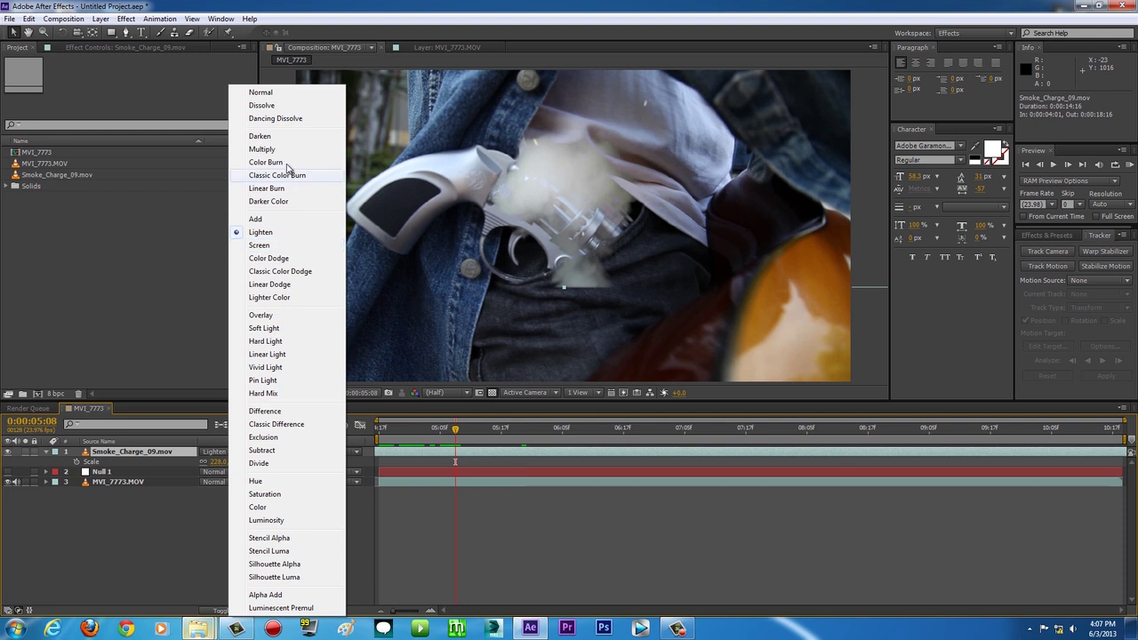
click(286, 93)
click(480, 428)
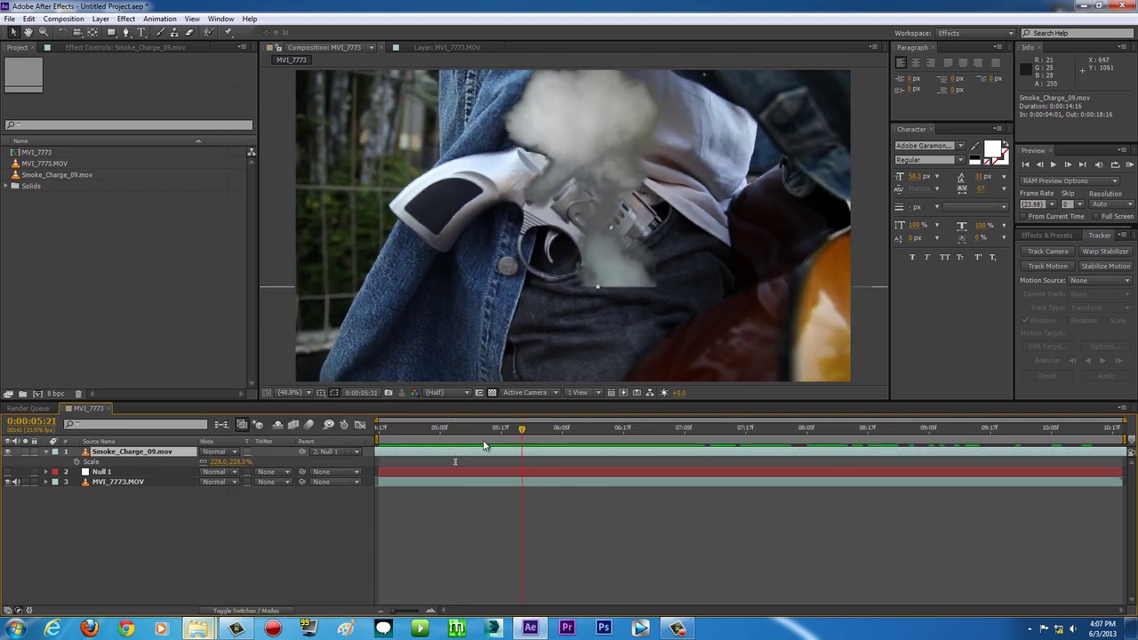
click(233, 452)
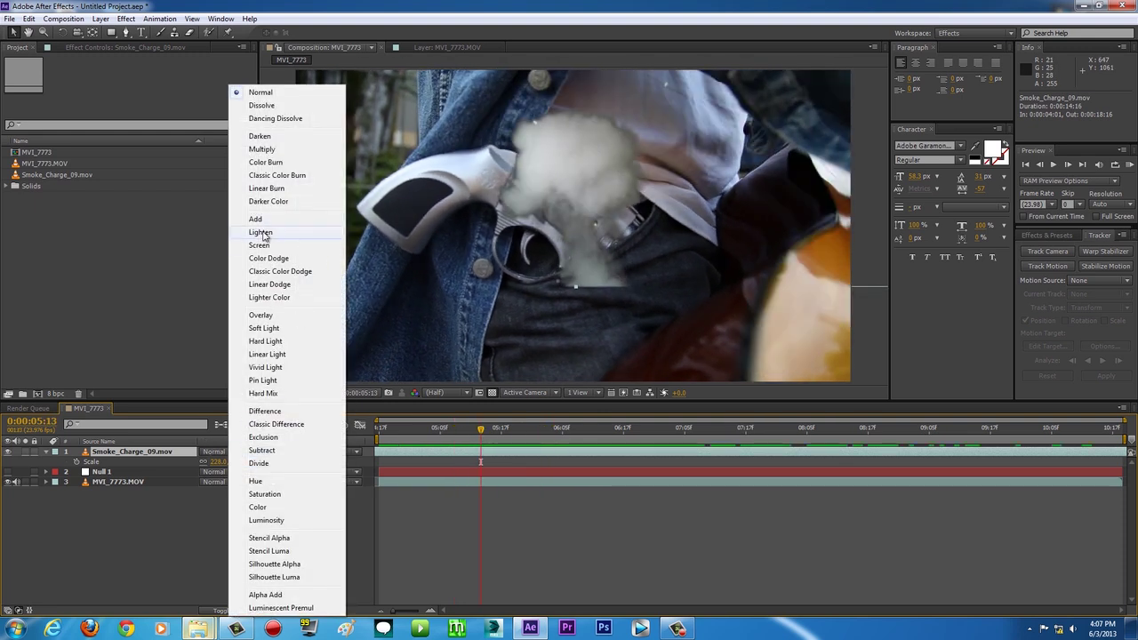
click(267, 232)
key(space)
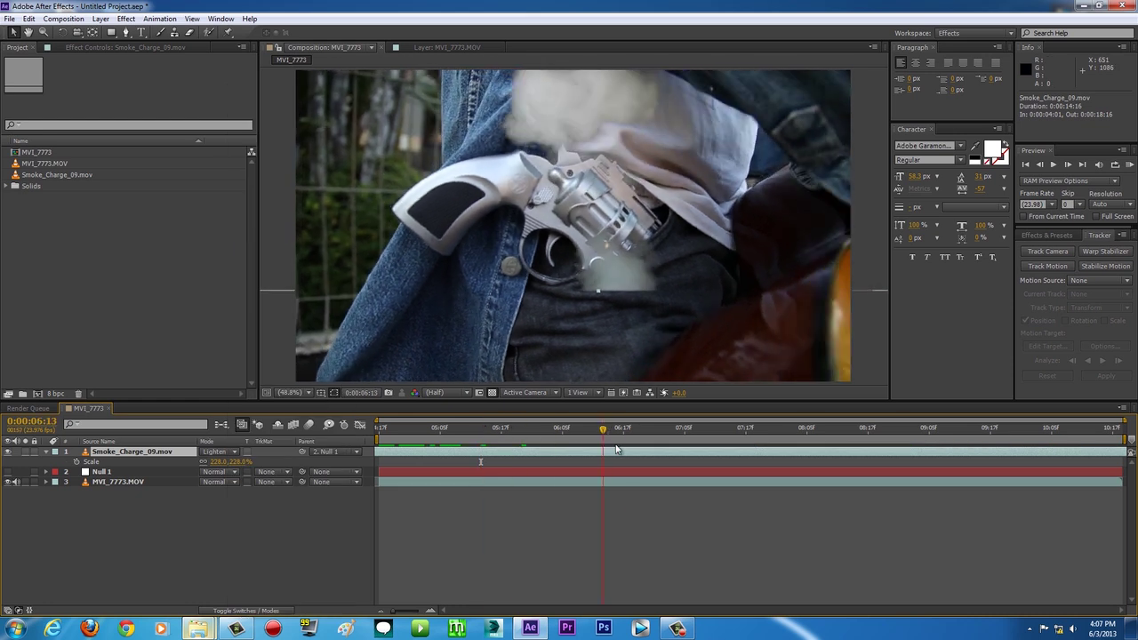
drag(436, 428, 356, 439)
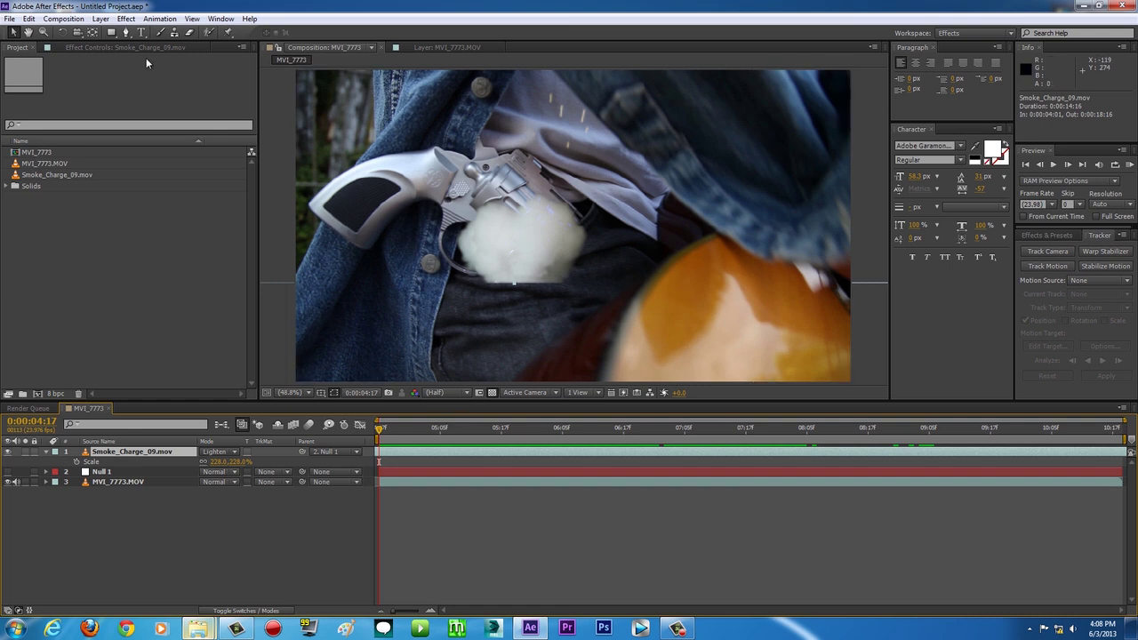
Step: With the Pen tool active, set Smoke_Charge_09's Opacity to 0% and frame the gun and waistband
click(126, 34)
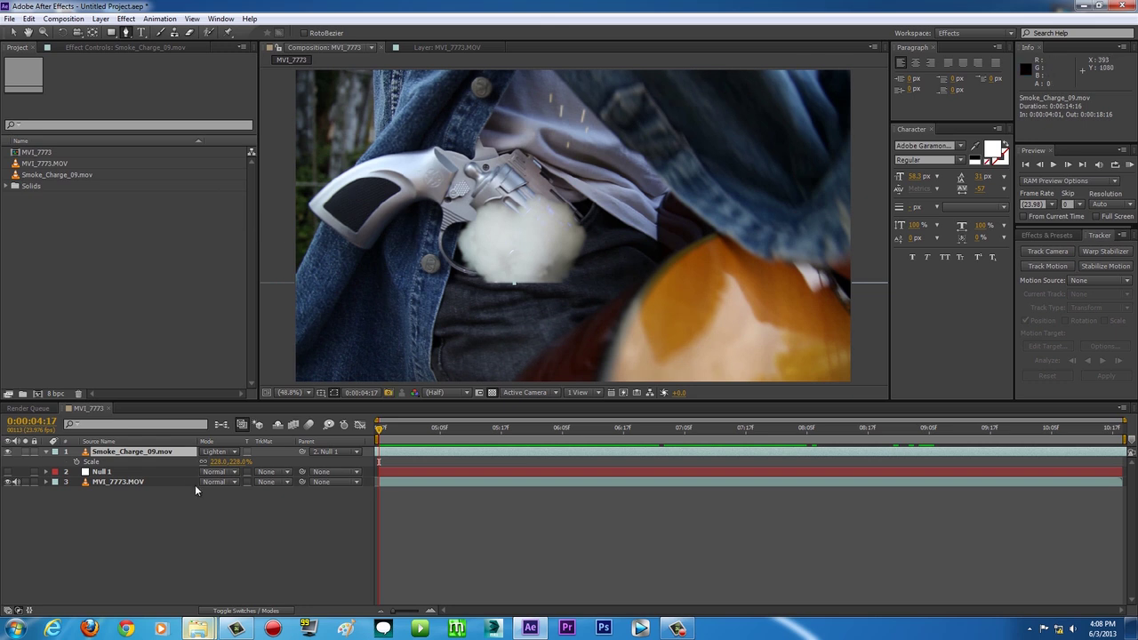
click(129, 454)
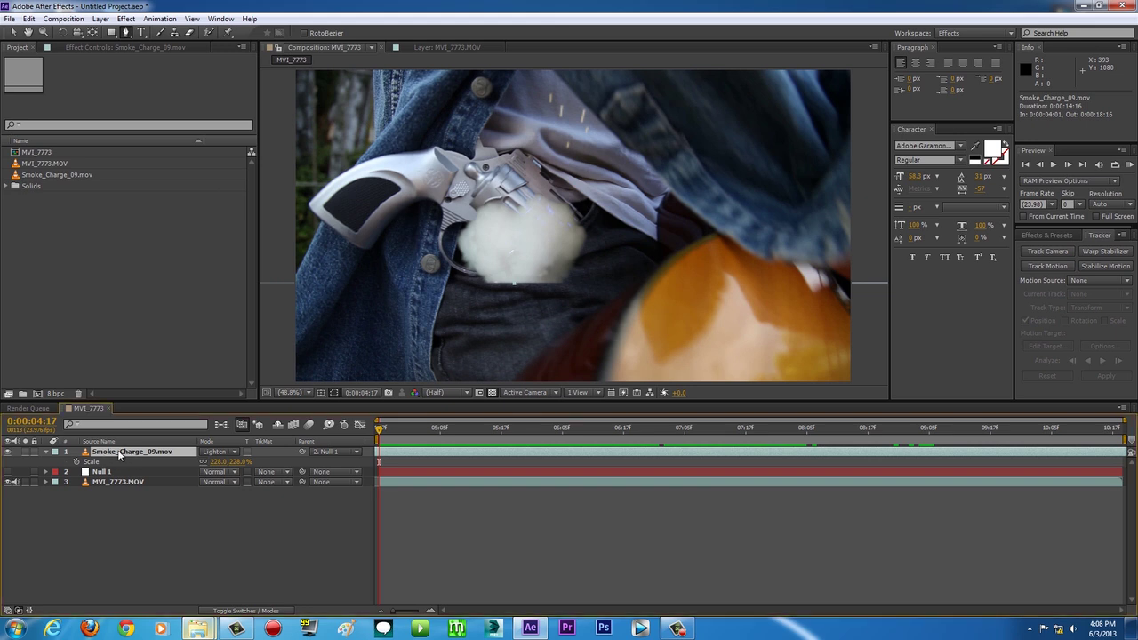
click(47, 452)
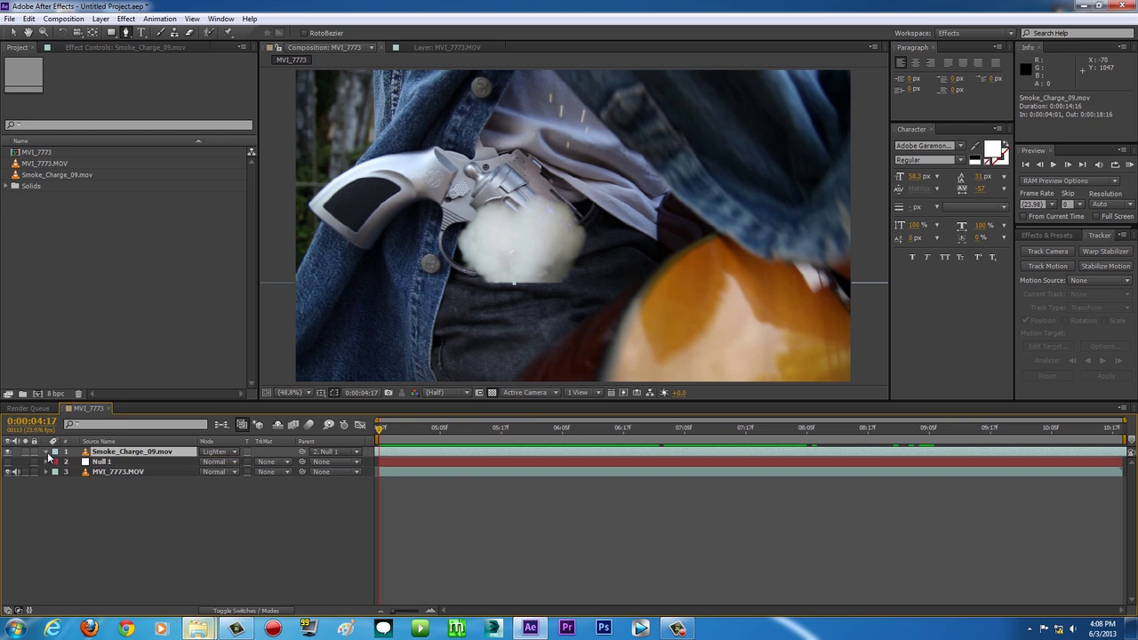
click(47, 453)
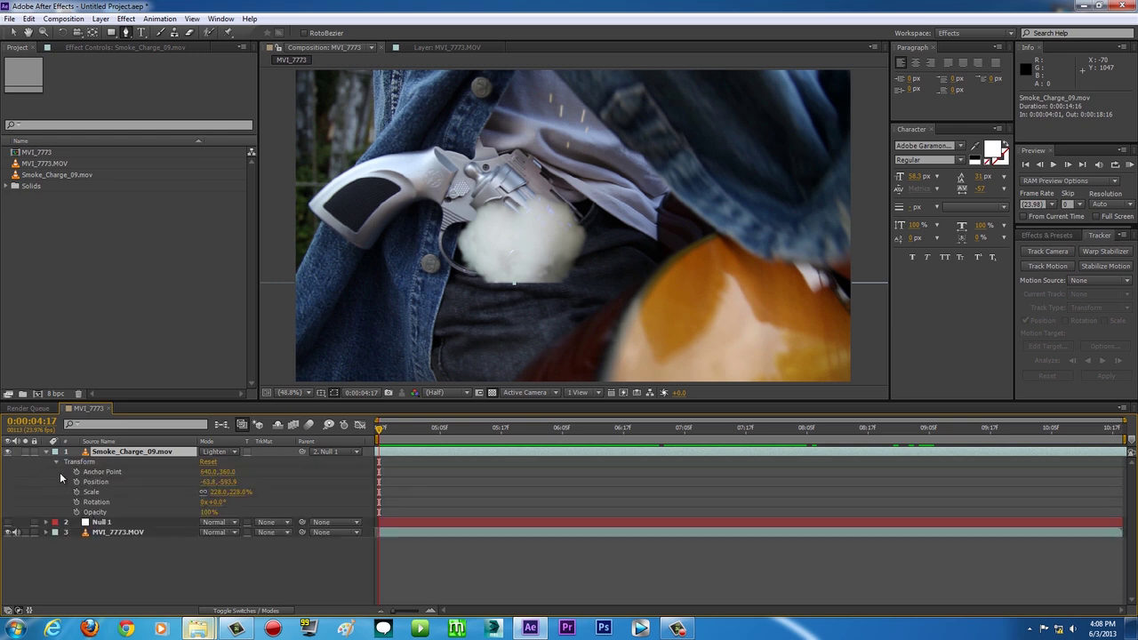
click(55, 461)
click(56, 462)
drag(208, 512, 124, 513)
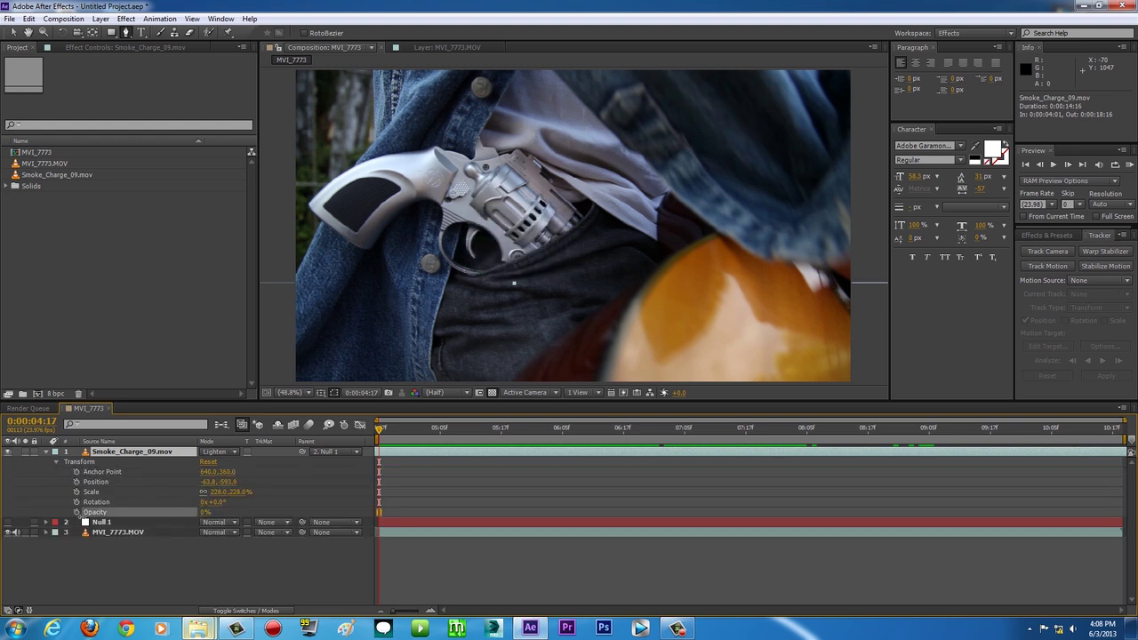
scroll(482, 323, up, 2)
drag(482, 323, 554, 317)
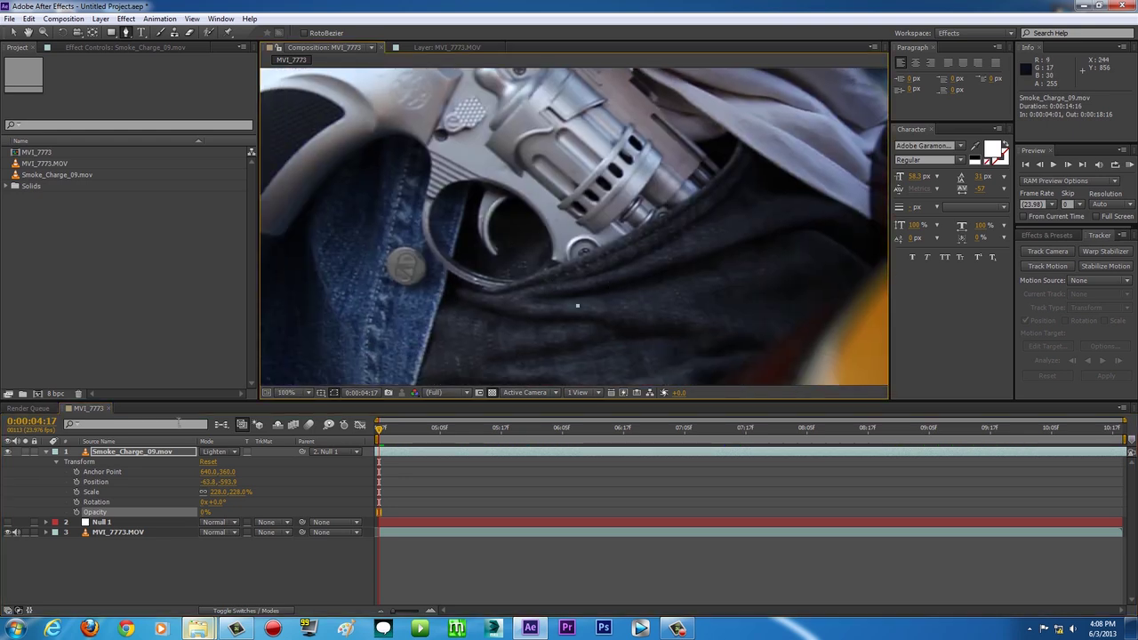
Step: Draw a closed 13-point Mask 1 along the gun's underside and around the jeans
click(444, 284)
drag(491, 286, 503, 287)
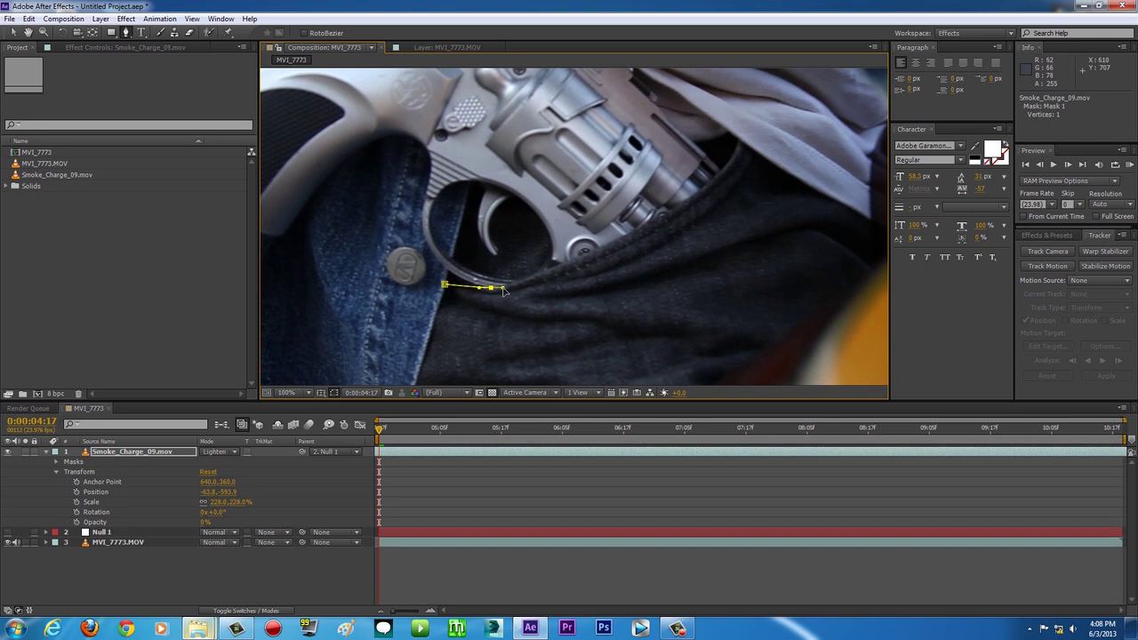
click(585, 255)
drag(667, 214, 720, 181)
click(736, 153)
click(766, 104)
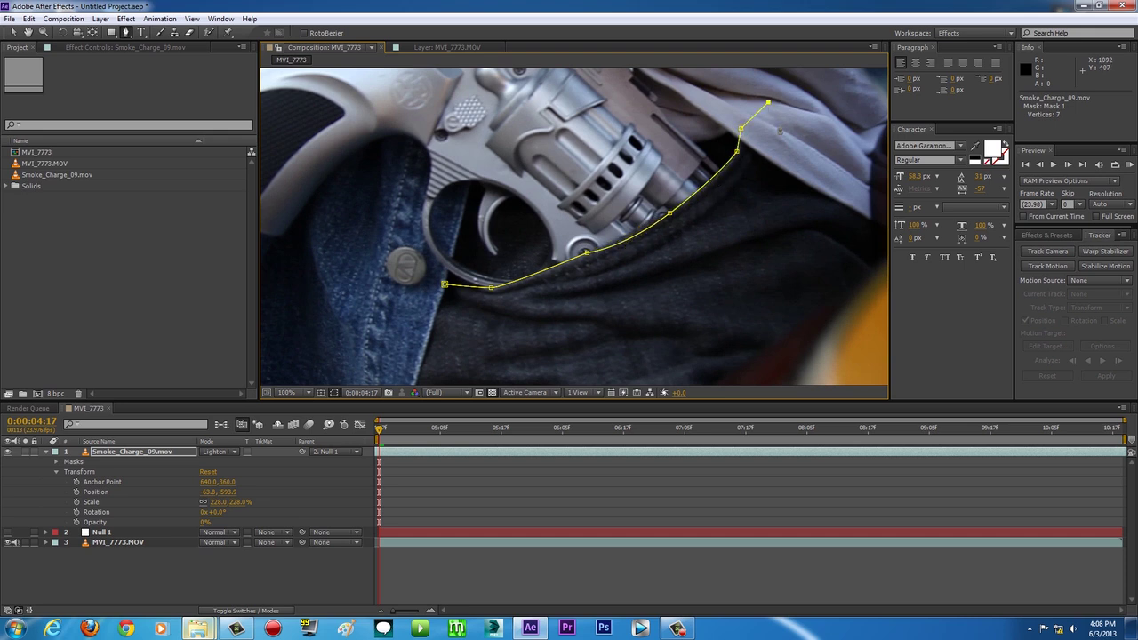
scroll(785, 195, down, 2)
click(787, 189)
click(805, 277)
click(736, 344)
click(507, 355)
click(421, 327)
click(415, 263)
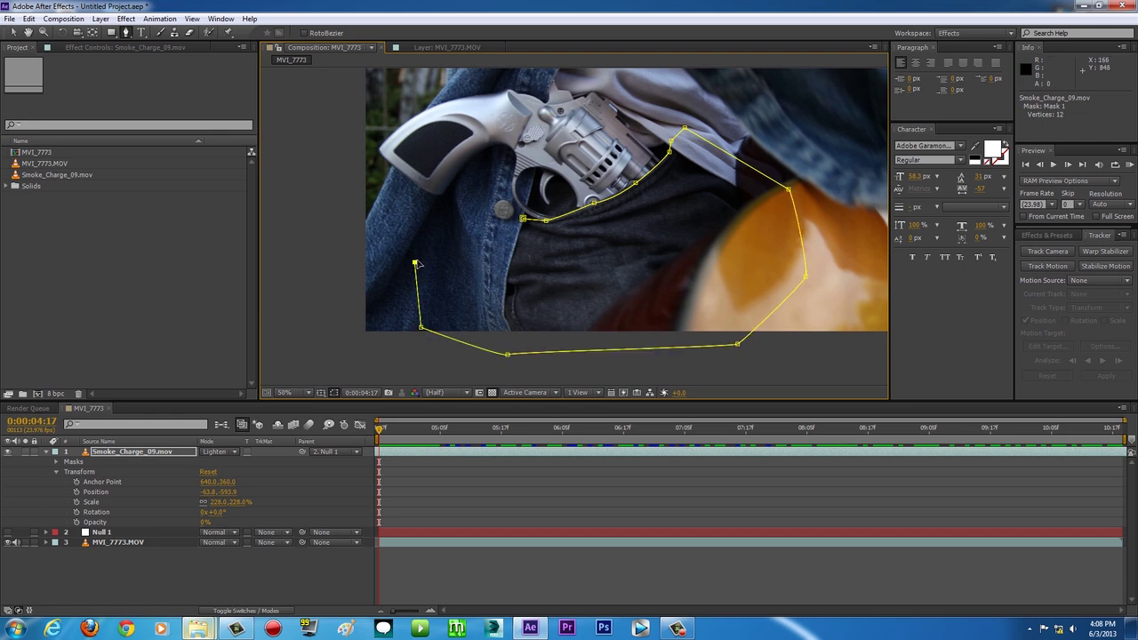
click(522, 220)
Step: Return the smoke's Opacity to 100% and reframe the view around the mask
drag(203, 521, 358, 522)
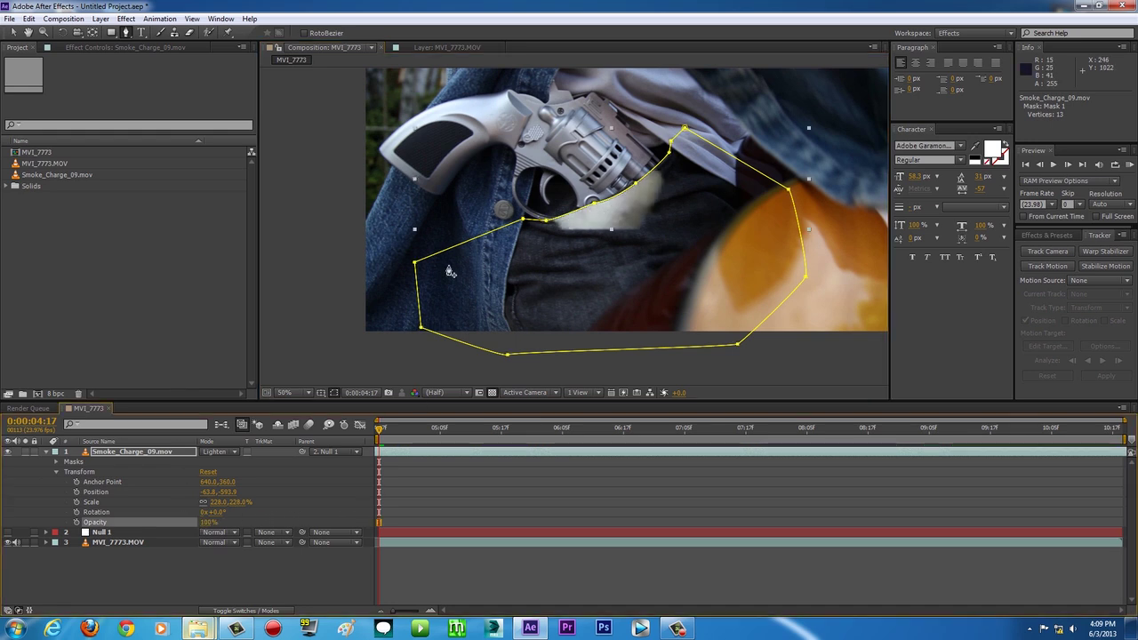
drag(436, 175, 414, 241)
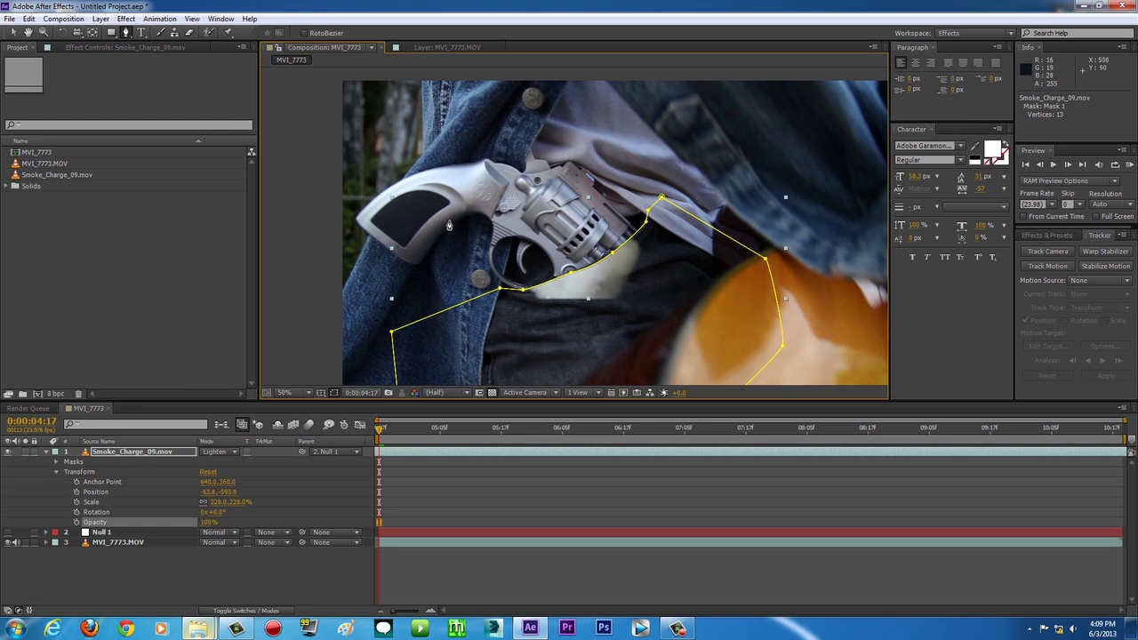
scroll(645, 204, down, 2)
scroll(646, 203, up, 2)
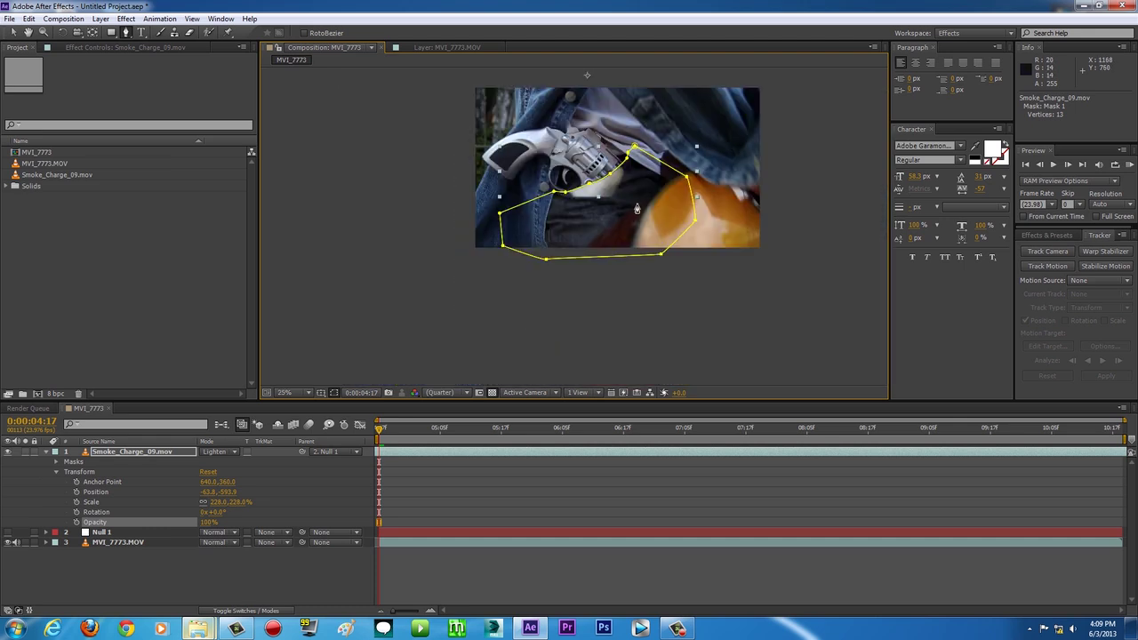
drag(562, 234, 521, 269)
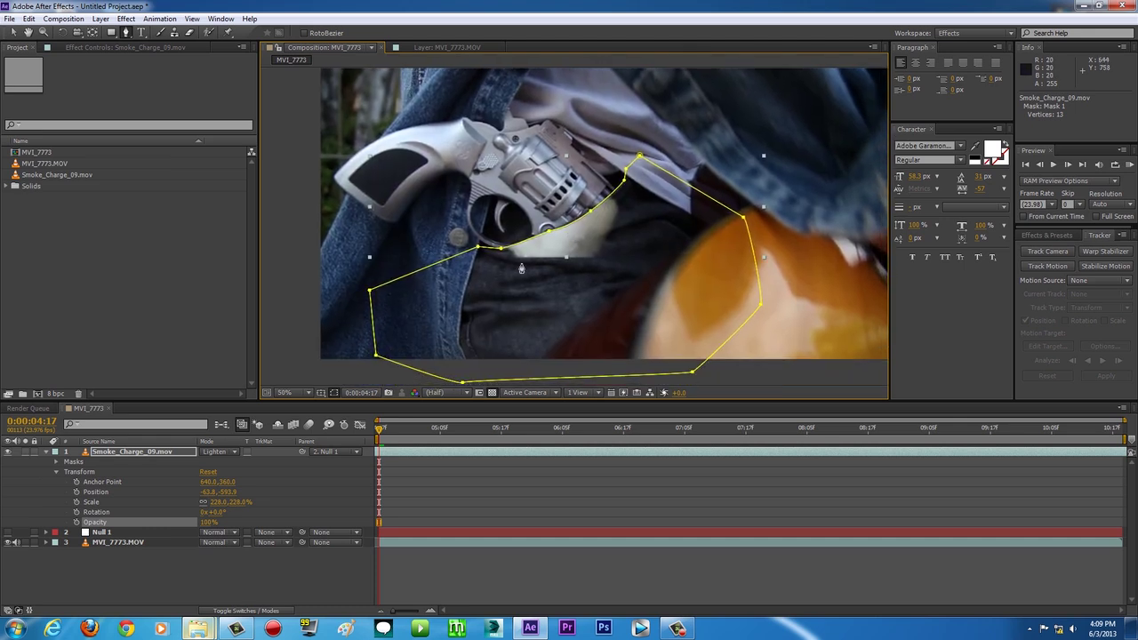
Step: Change Mask 1's mode from Add to Subtract on the smoke layer
click(72, 462)
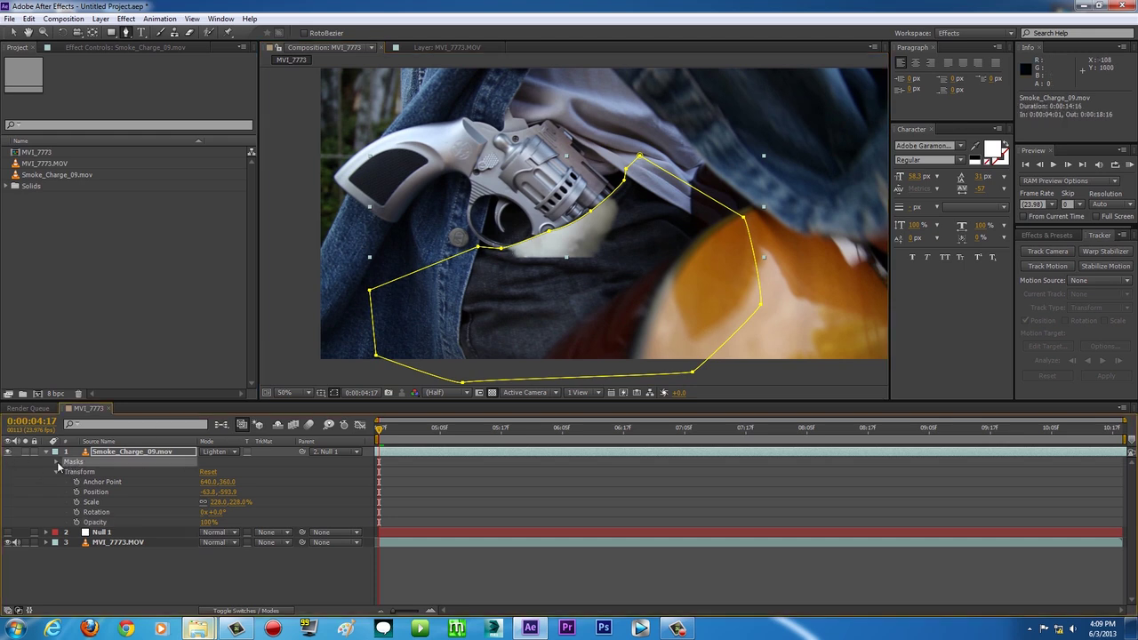
click(56, 462)
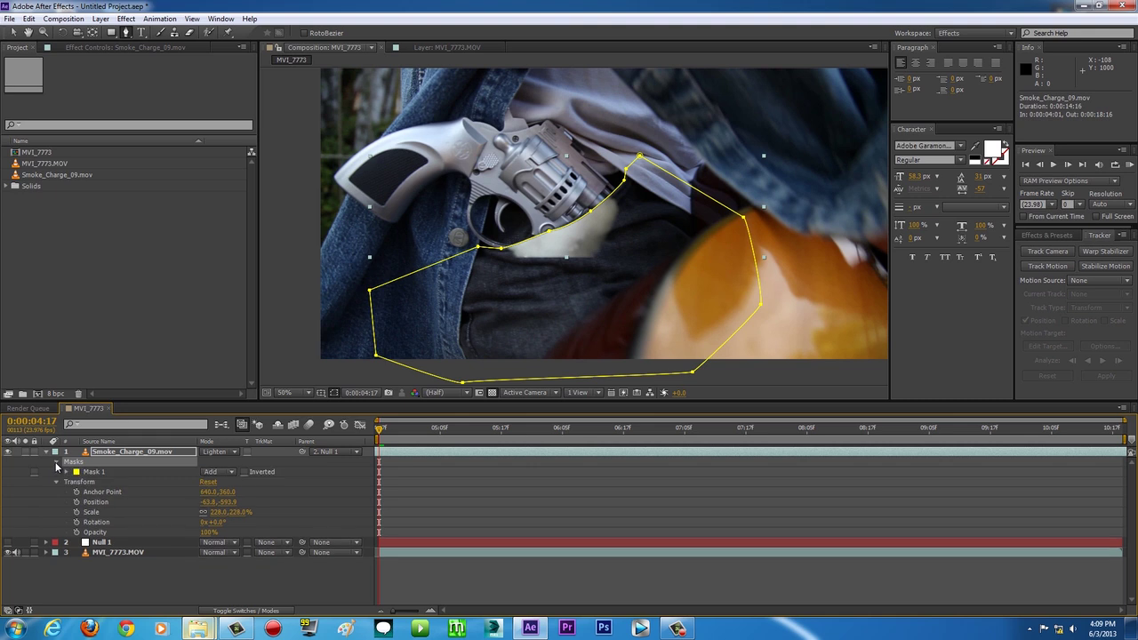
click(231, 472)
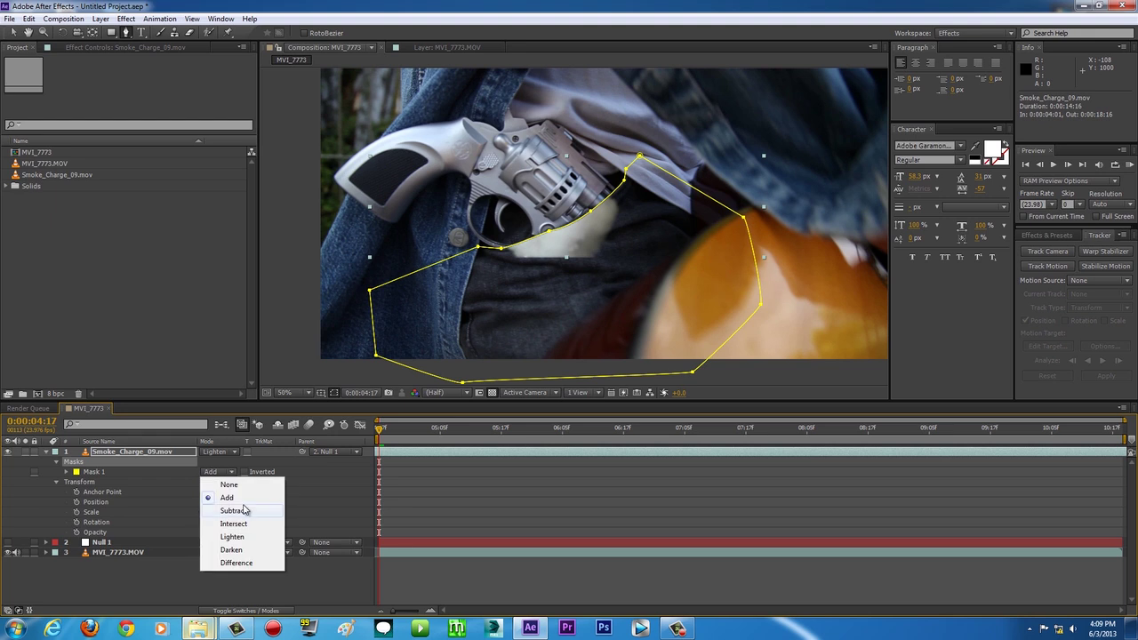
click(233, 511)
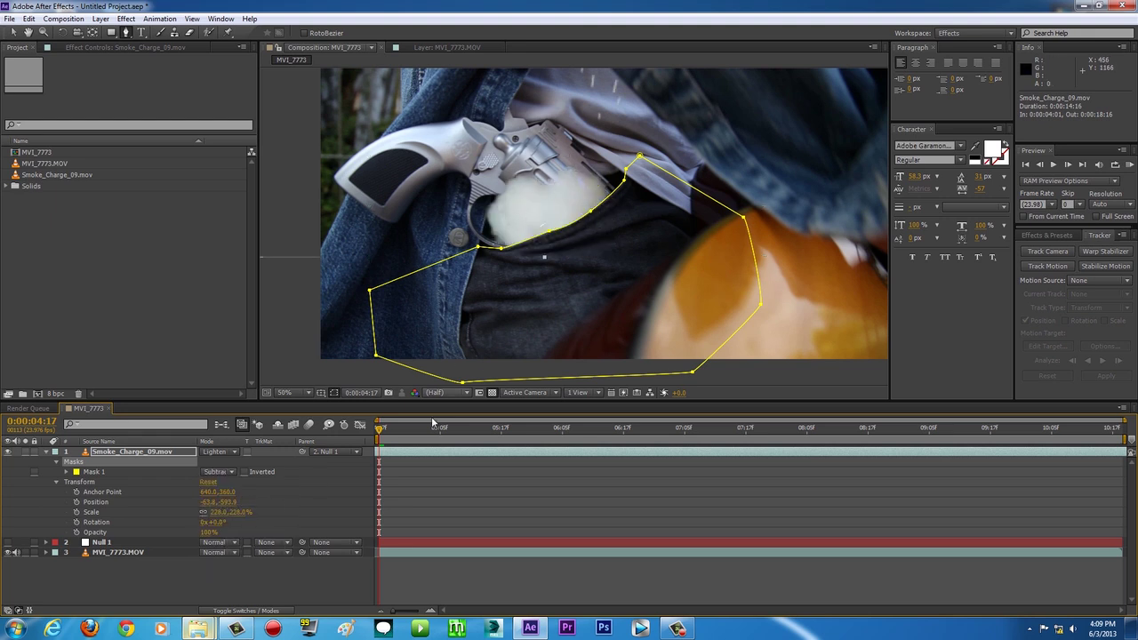
Step: Switch to the Selection tool, deselect the layer, and scrub to check the smoke behind the jeans
drag(401, 435, 557, 444)
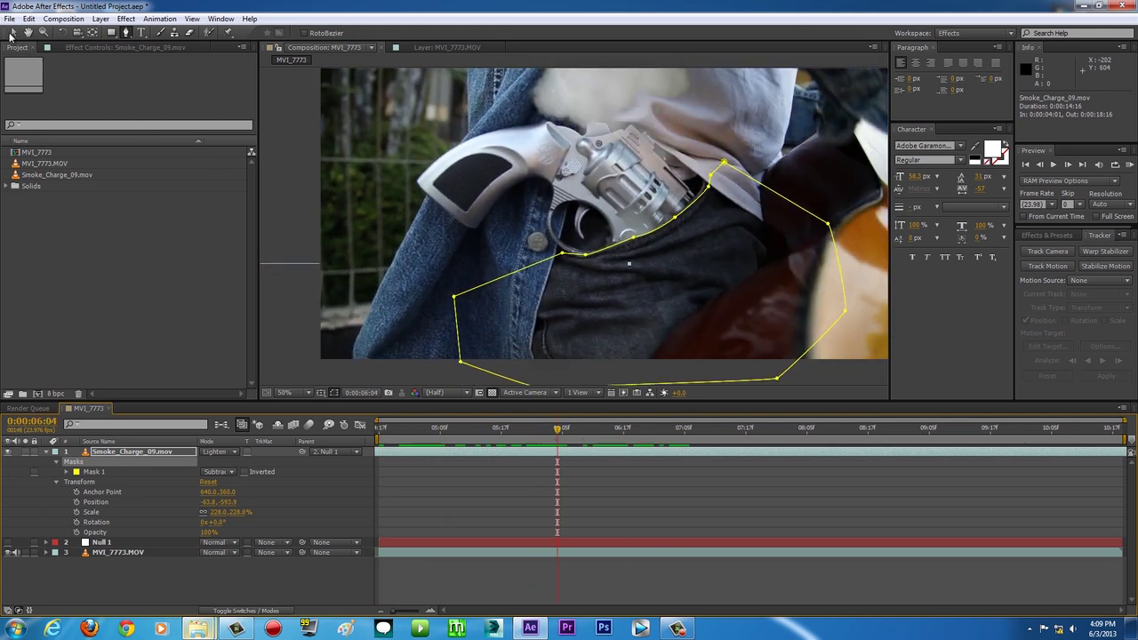
click(11, 36)
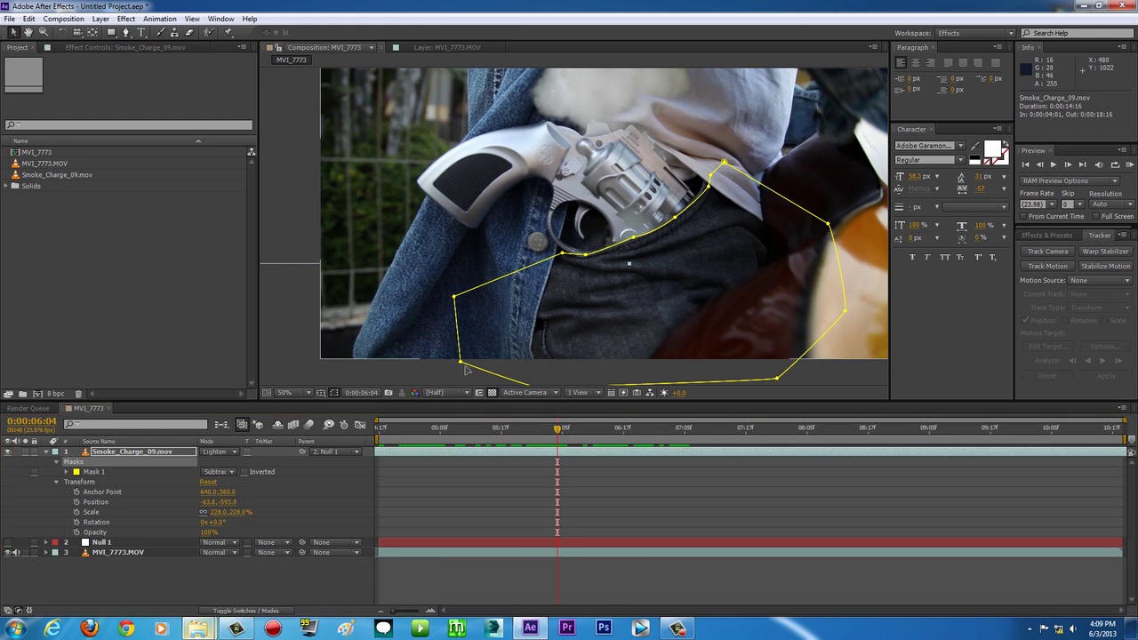
click(289, 337)
drag(459, 442, 257, 550)
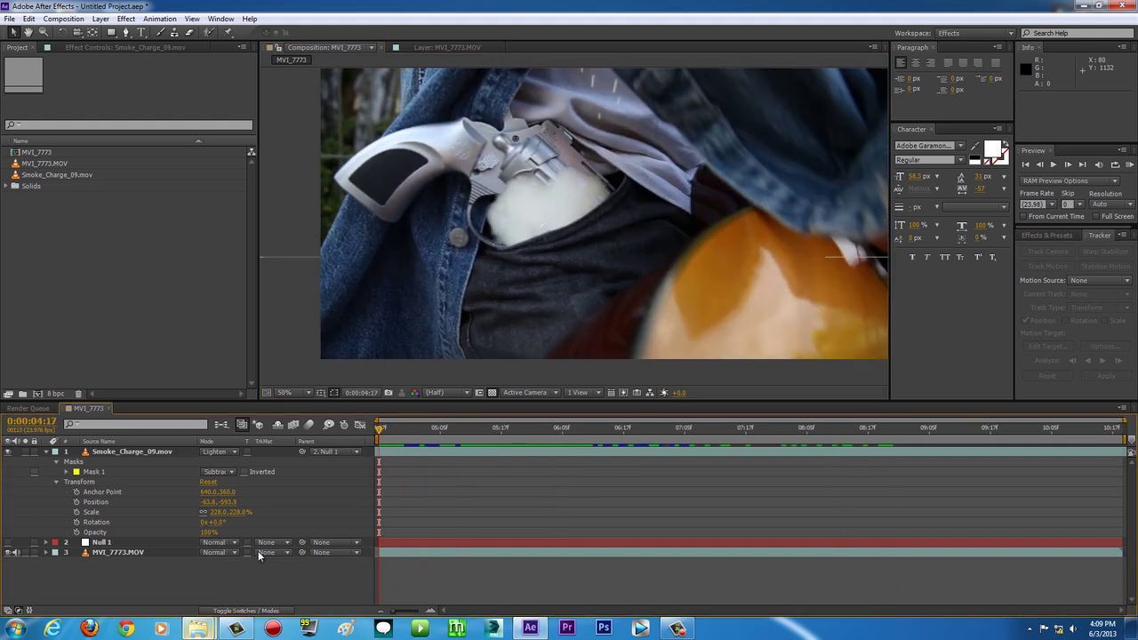
Step: Collapse the smoke layer, fit the composition to the viewer, and start a RAM Preview
click(47, 452)
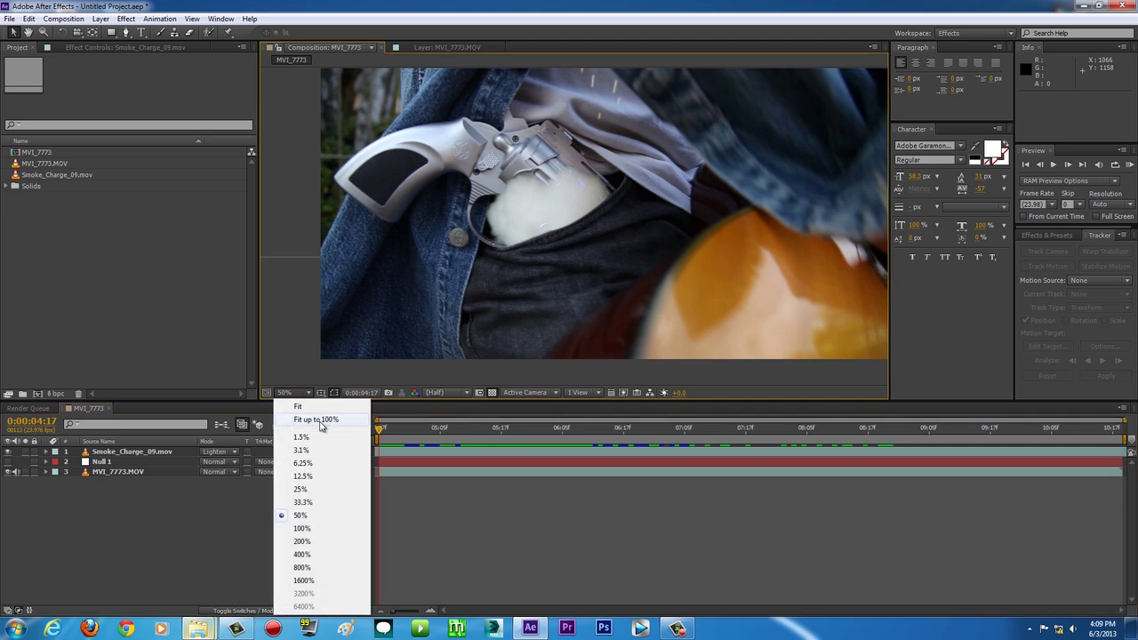
click(318, 419)
click(1130, 169)
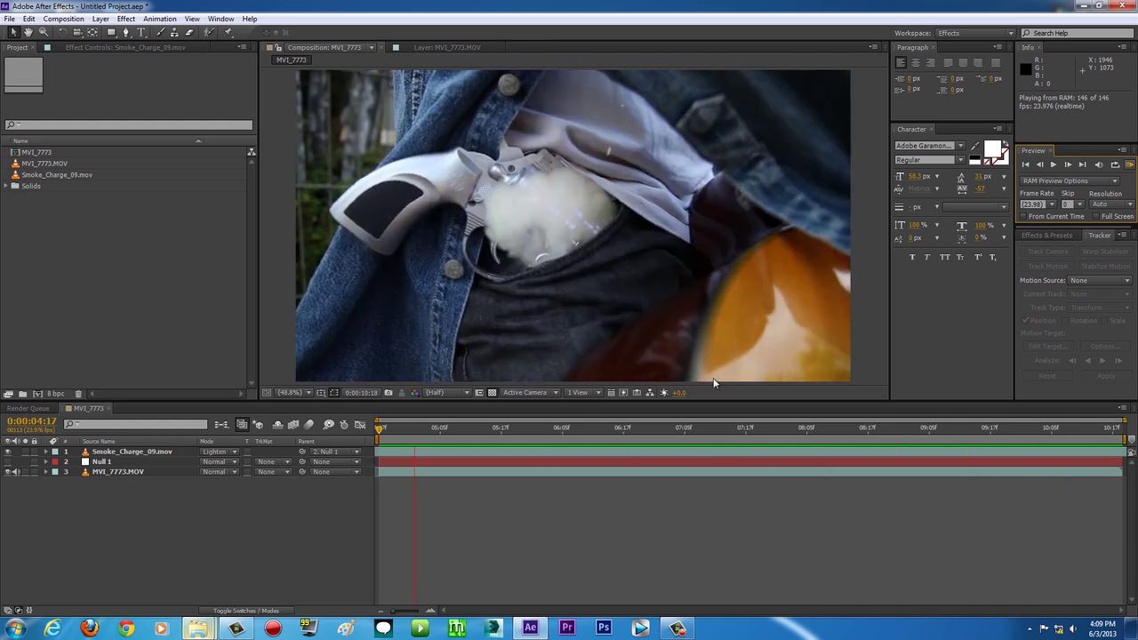
Step: Stop the preview and scrub through the finished shot
click(440, 431)
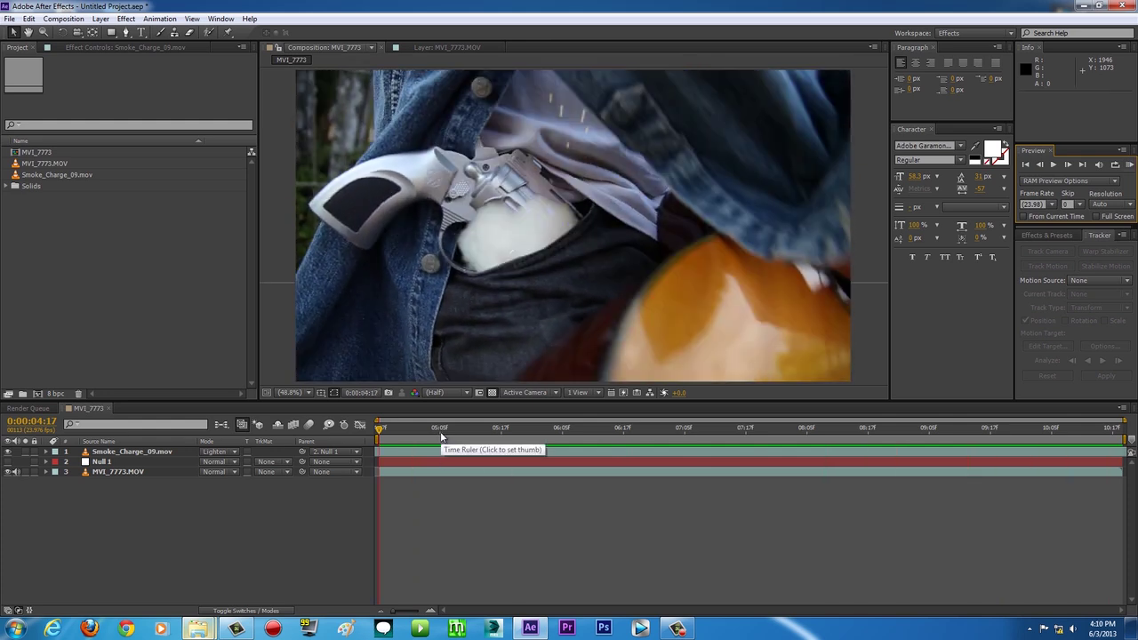
drag(384, 423, 360, 441)
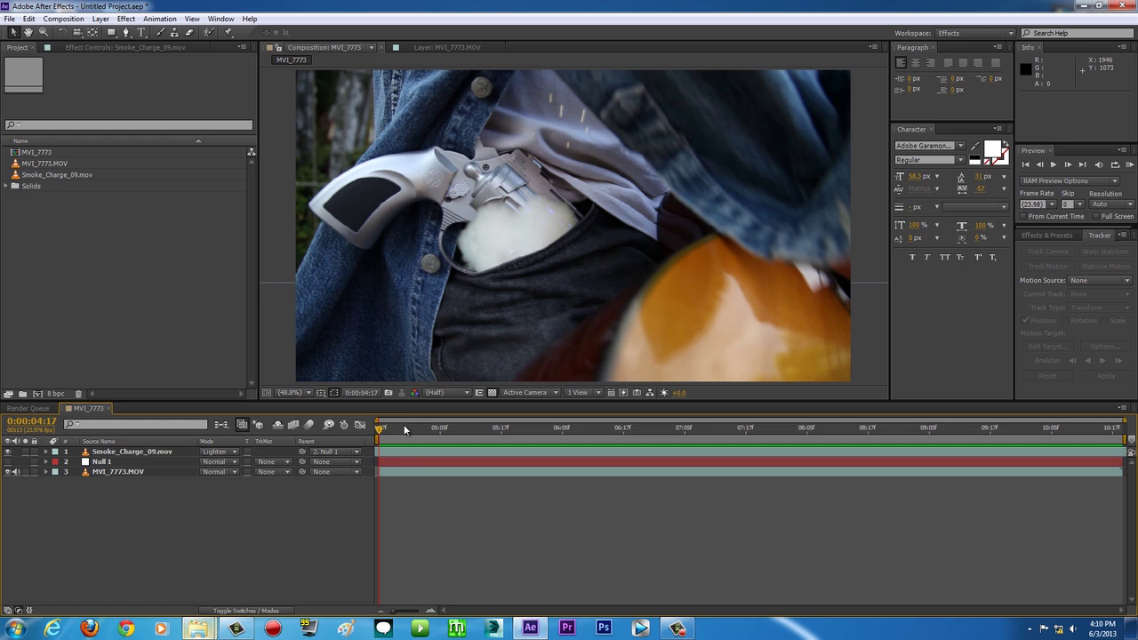
click(678, 629)
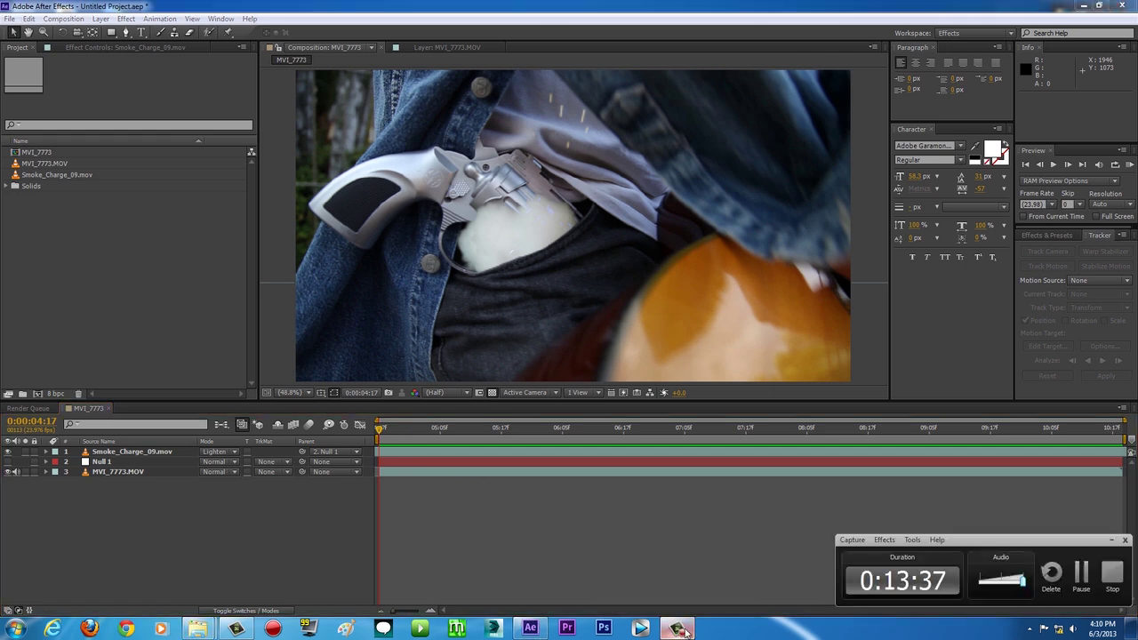